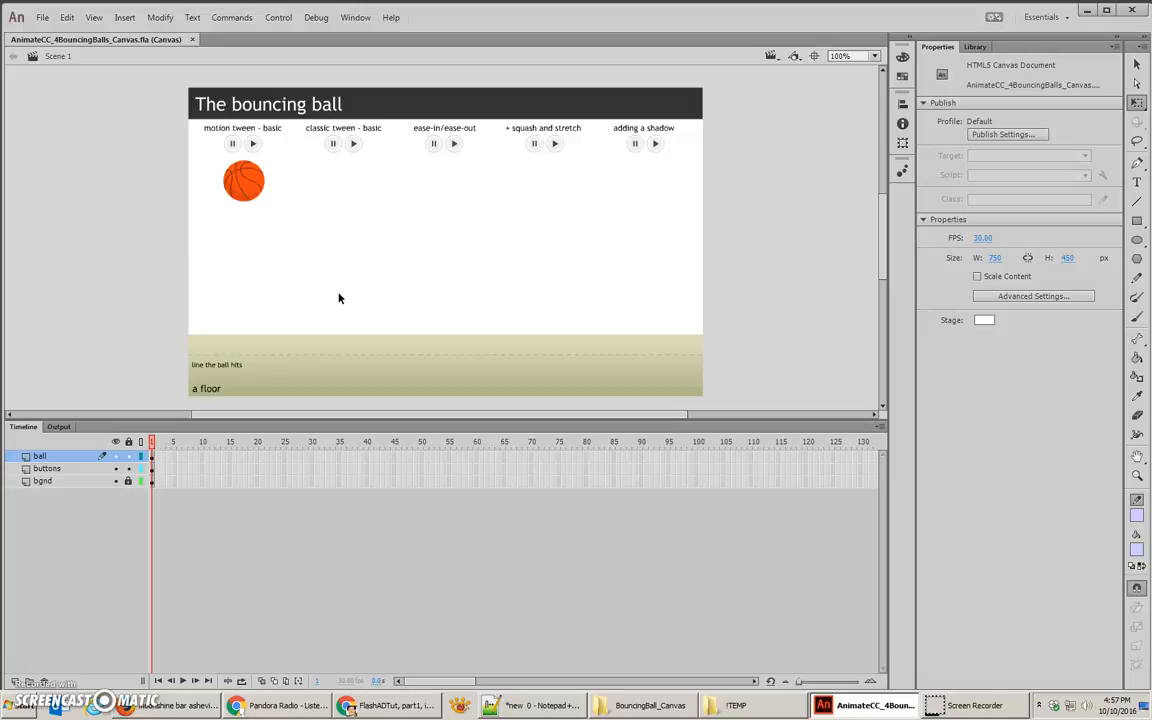
Step: Examine the instance names of the basketball and the pause and play buttons in the columns
click(248, 210)
click(248, 190)
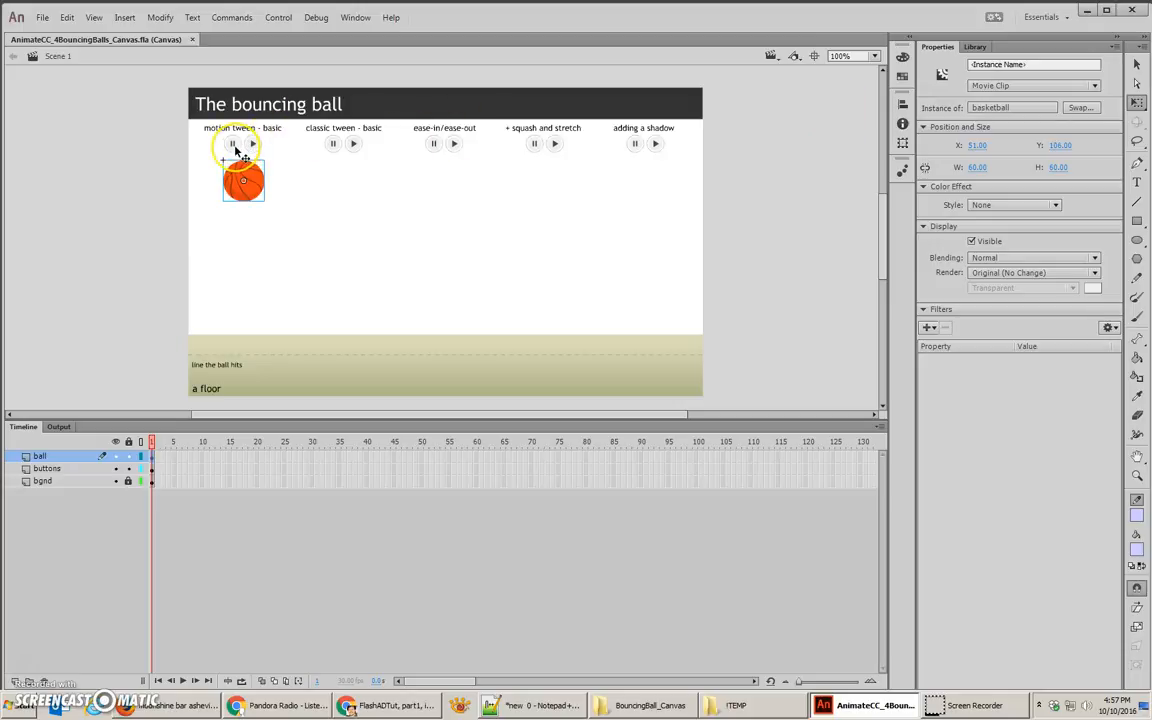
click(233, 145)
click(251, 146)
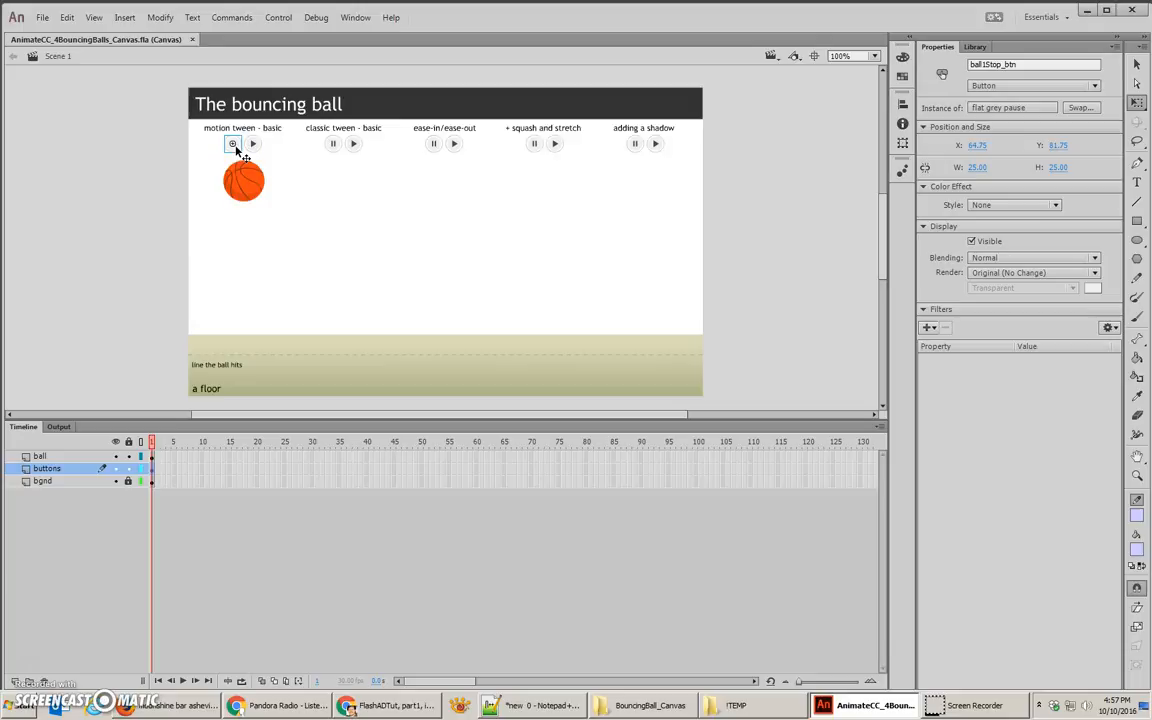
click(254, 146)
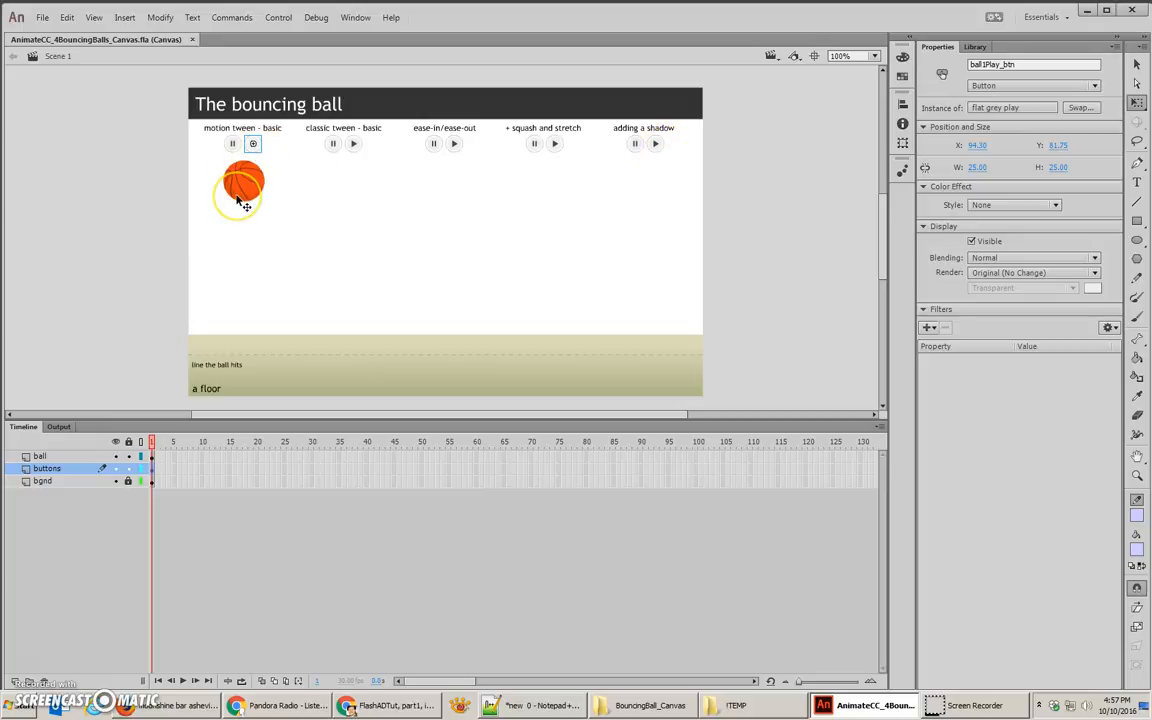
click(232, 143)
click(1025, 65)
drag(1025, 65, 970, 66)
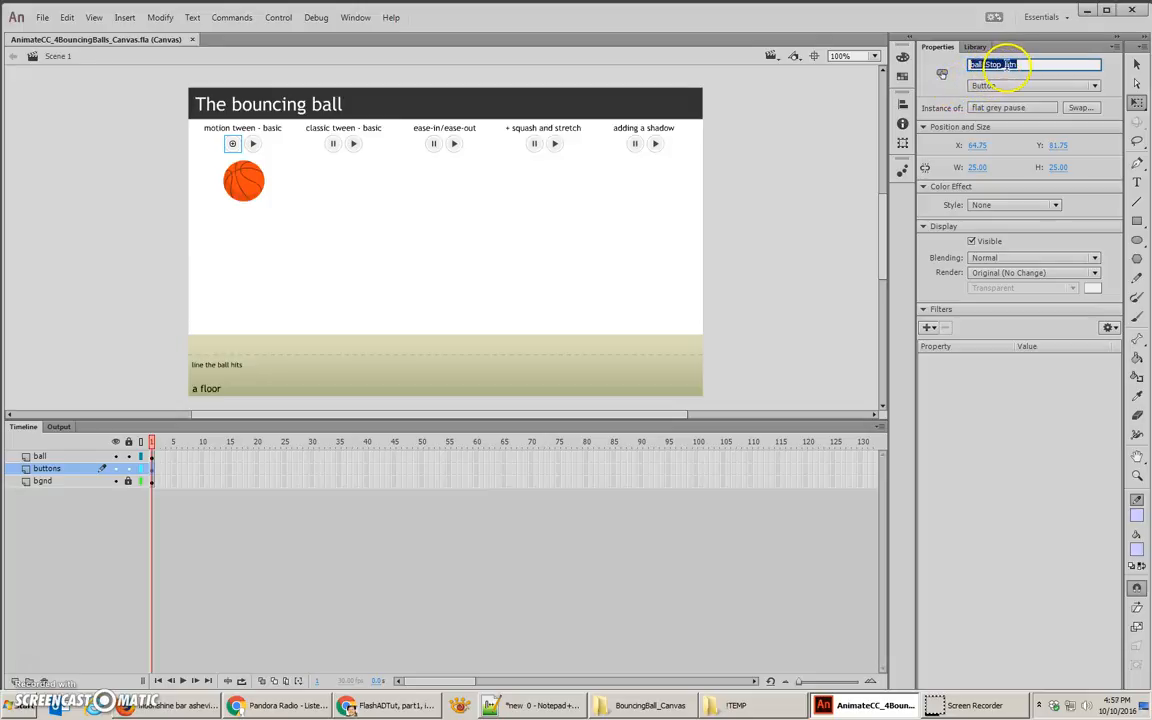
click(254, 145)
text(n)
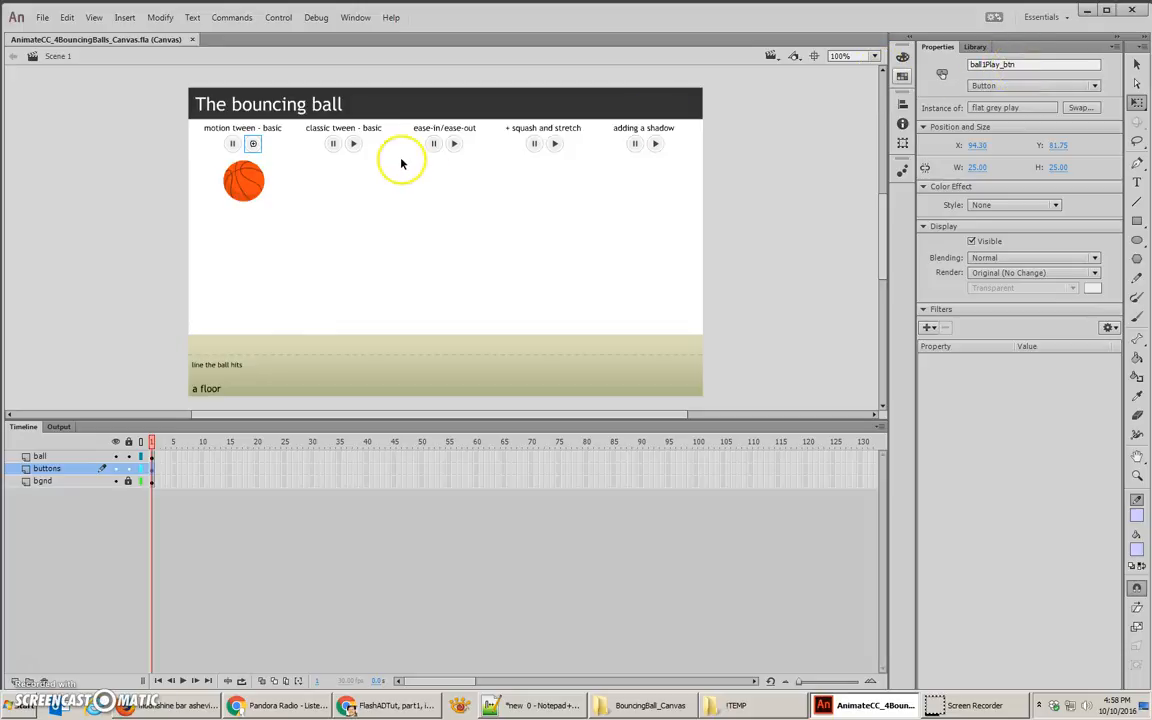
click(334, 145)
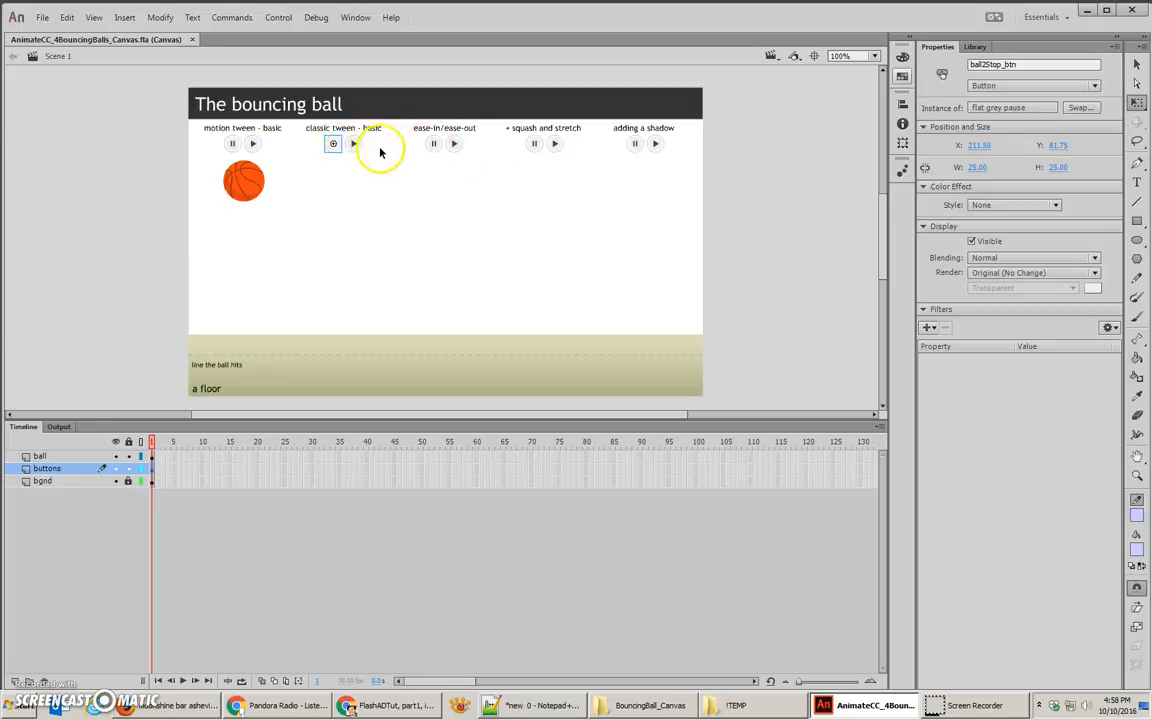
click(435, 147)
click(536, 146)
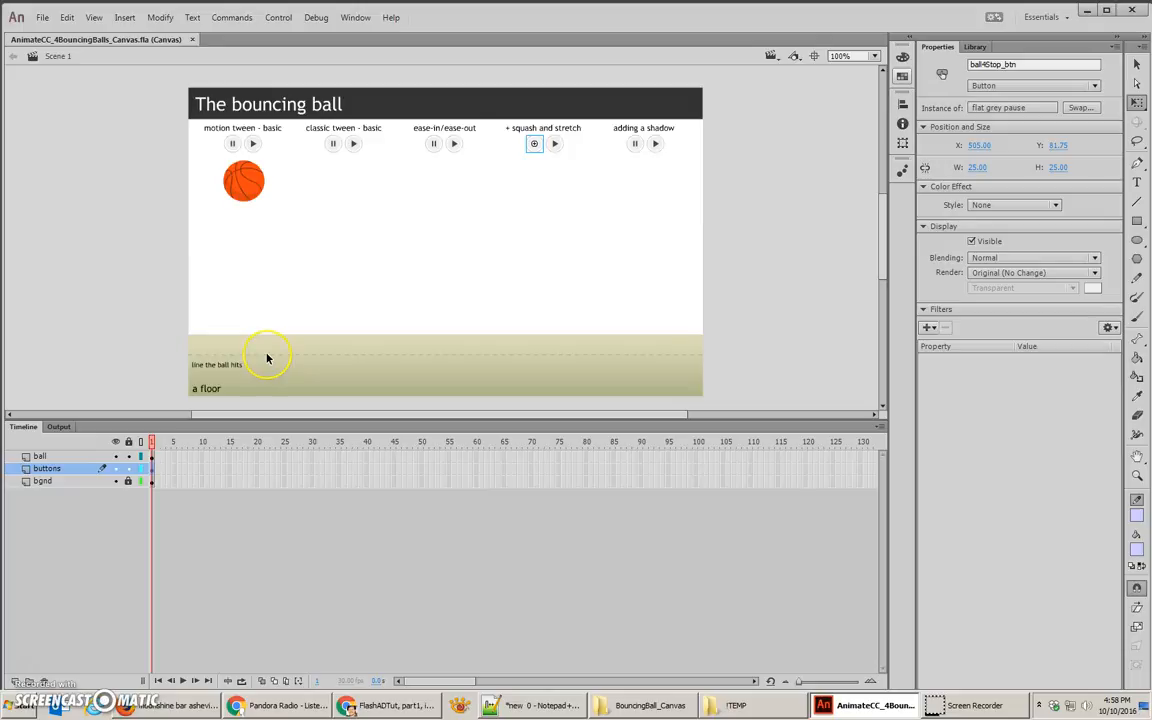
Step: Check which stage objects belong to the ball, buttons and bgnd layers
click(242, 186)
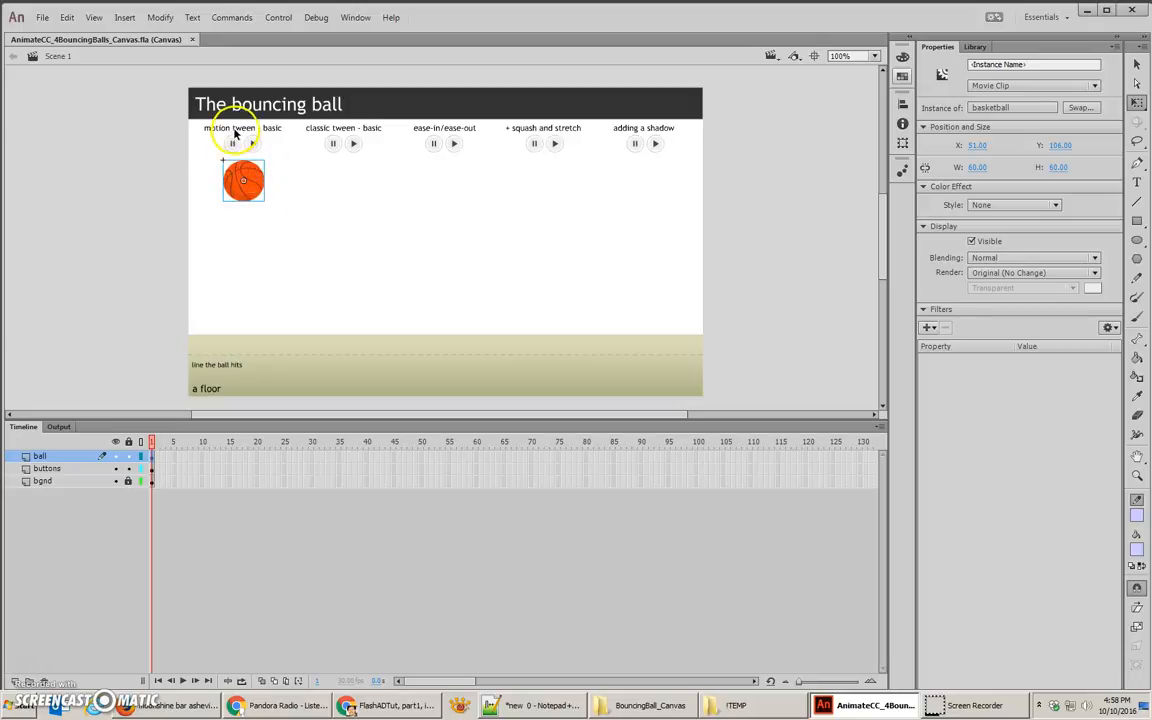
click(55, 468)
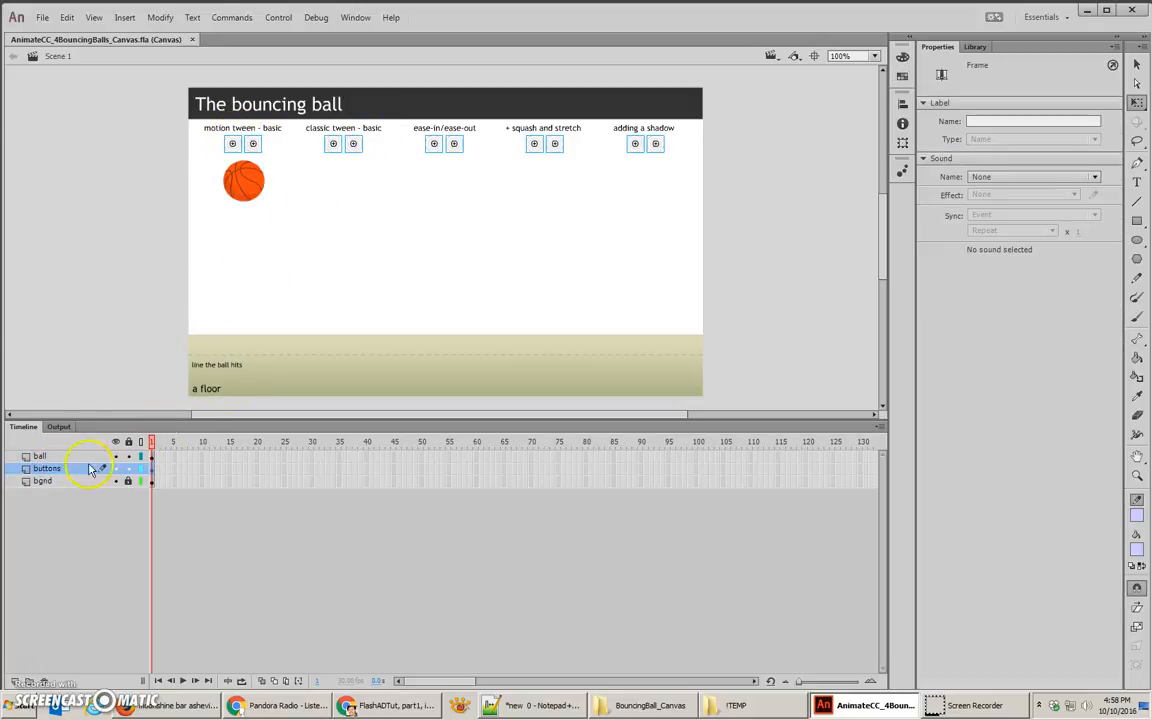
click(42, 481)
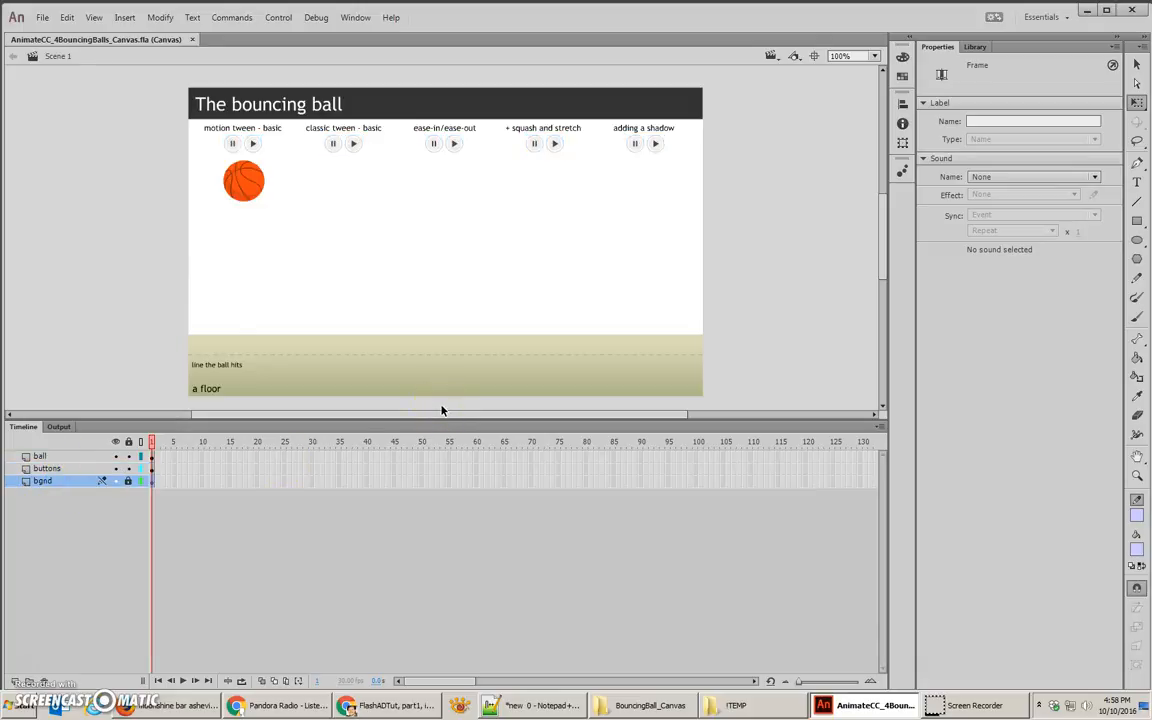
Step: Duplicate the basketball into the other four columns in the same row, centring each ball under its heading
click(265, 188)
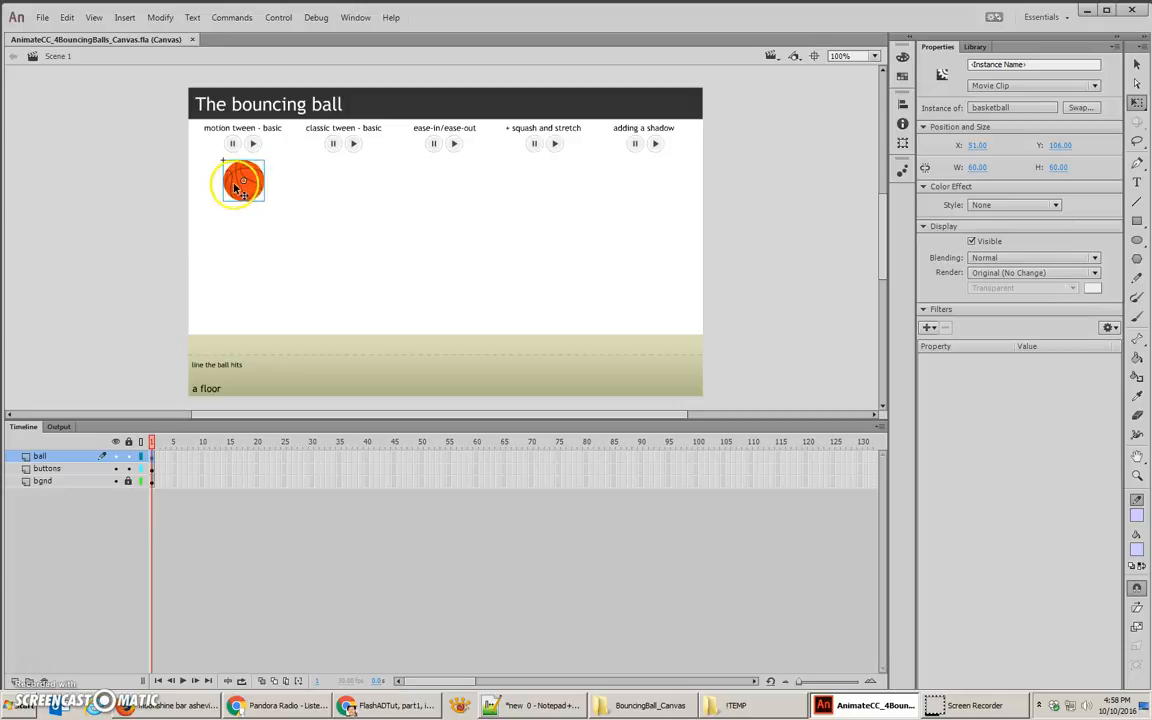
drag(237, 184, 335, 189)
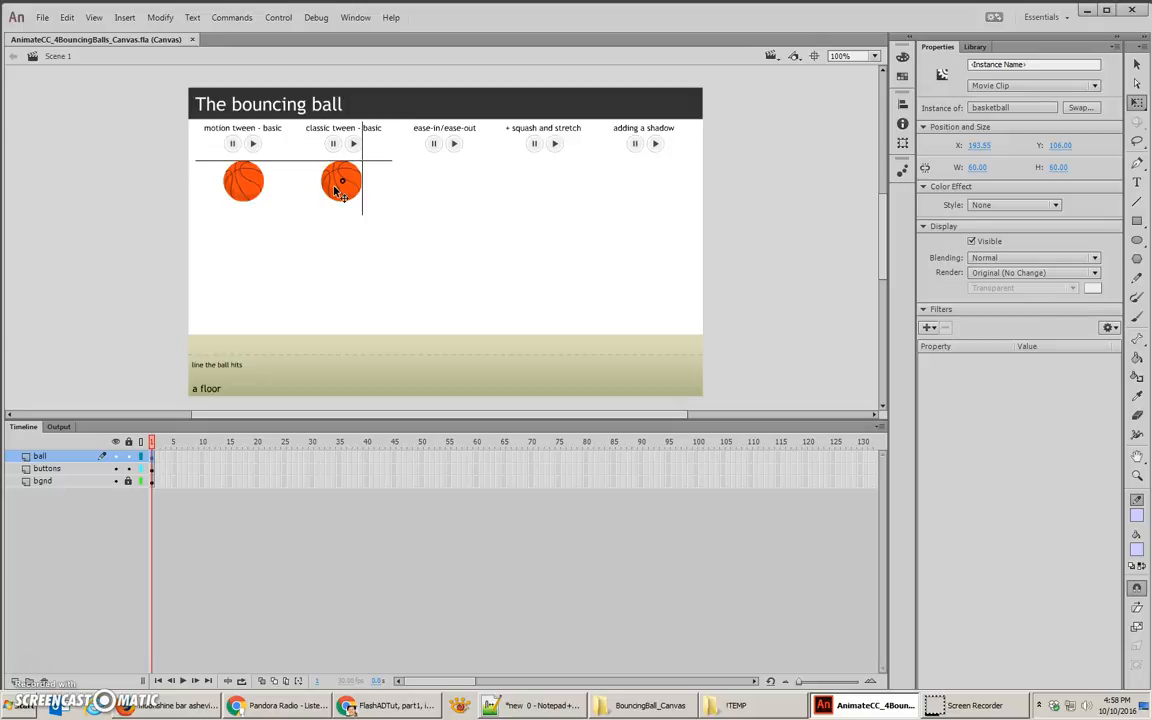
drag(336, 190, 638, 201)
click(550, 185)
click(442, 190)
click(327, 185)
click(247, 186)
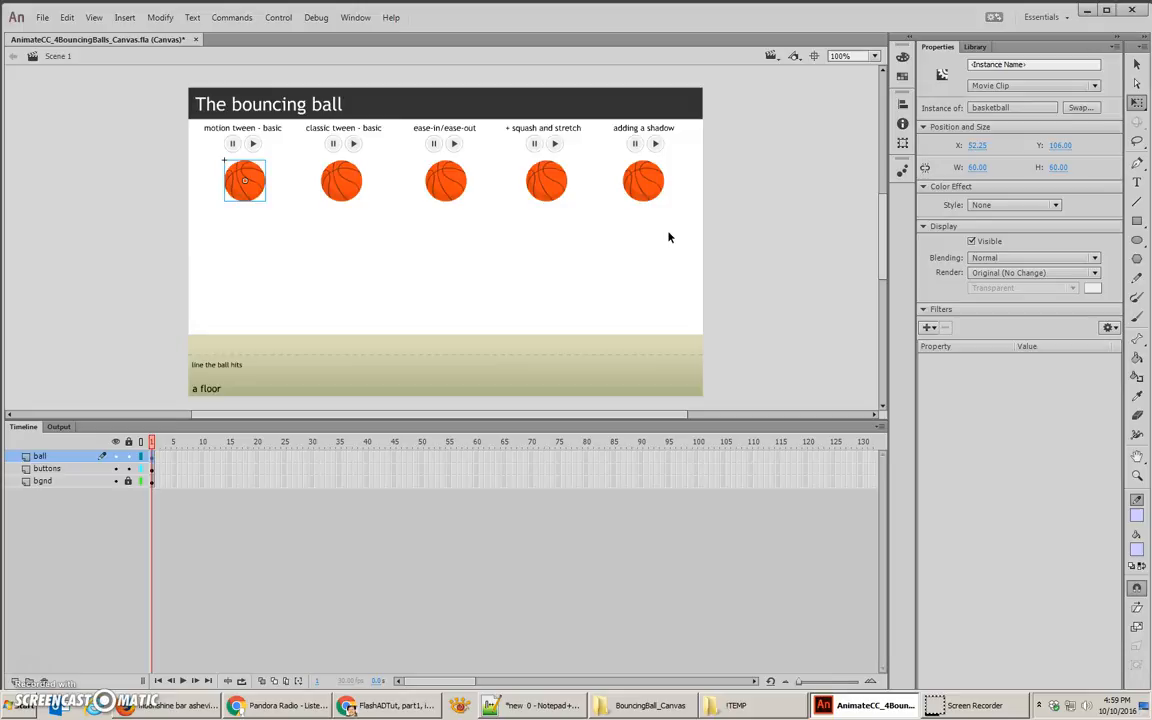
Step: Distribute the five basketballs to separate layers and delete the emptied ball layer
drag(669, 237, 222, 160)
right_click(243, 172)
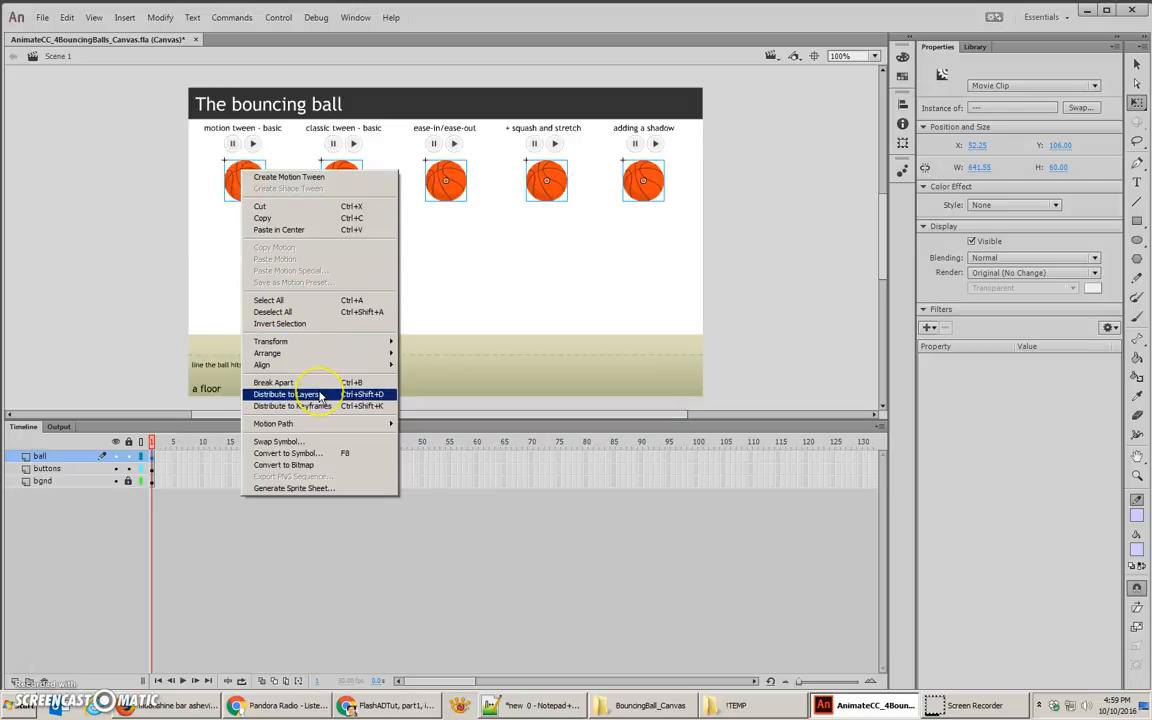
click(320, 395)
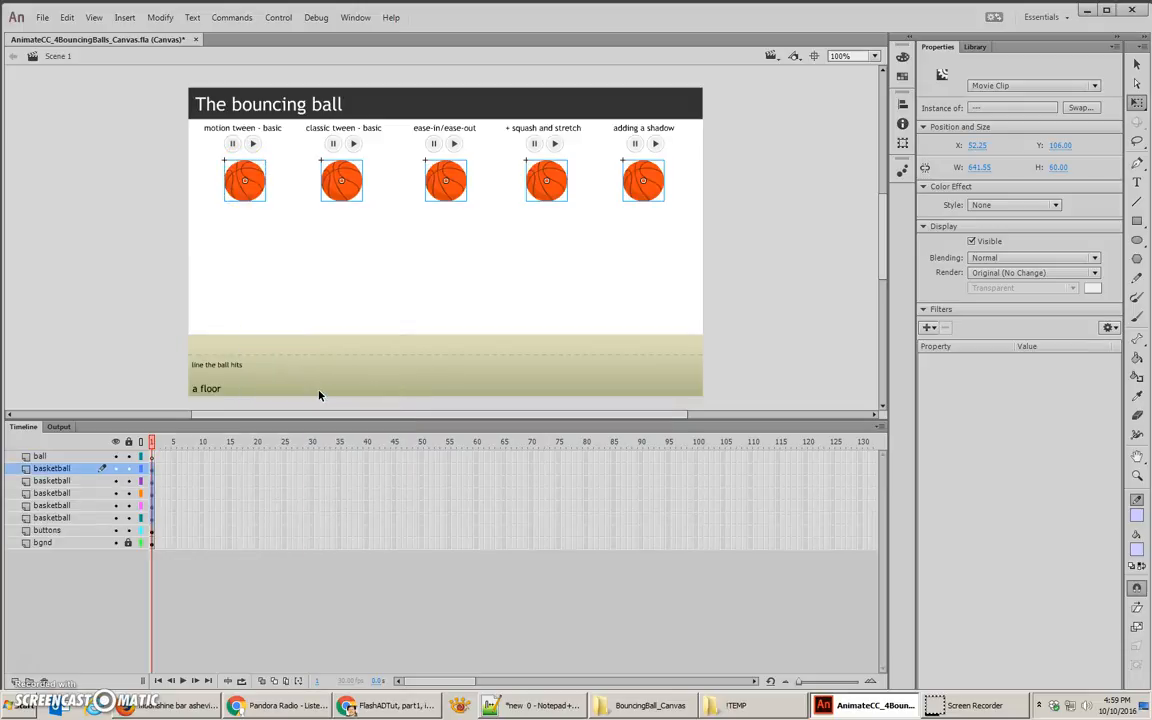
click(40, 456)
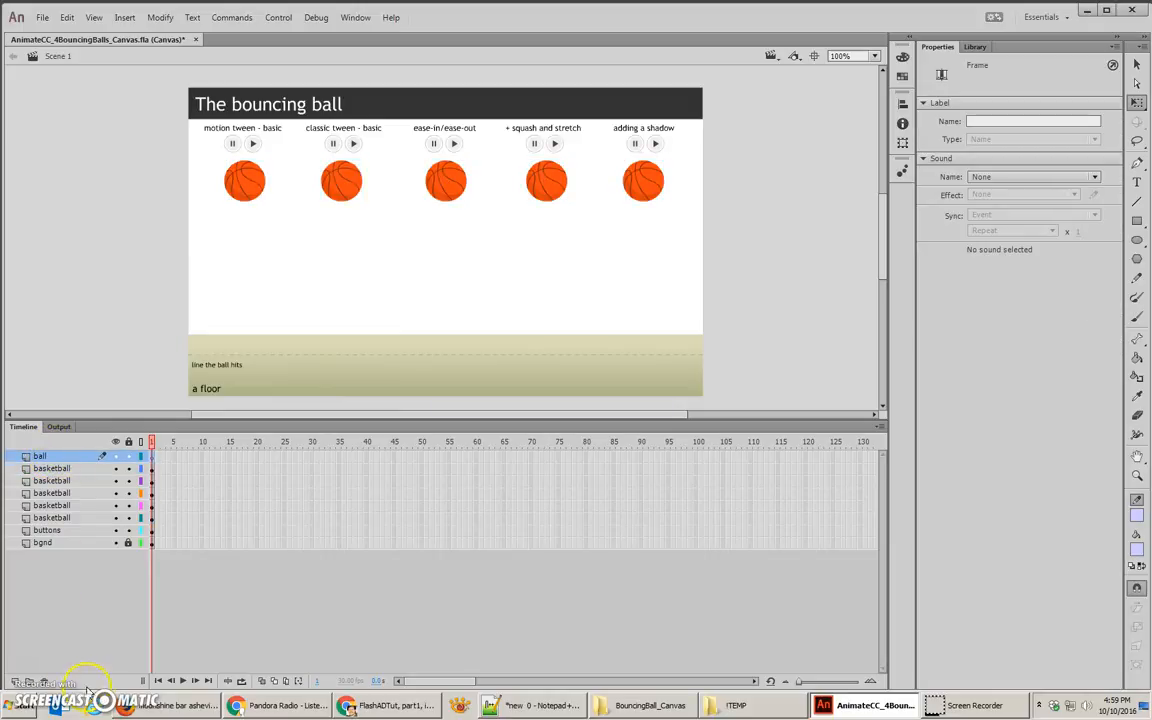
click(40, 681)
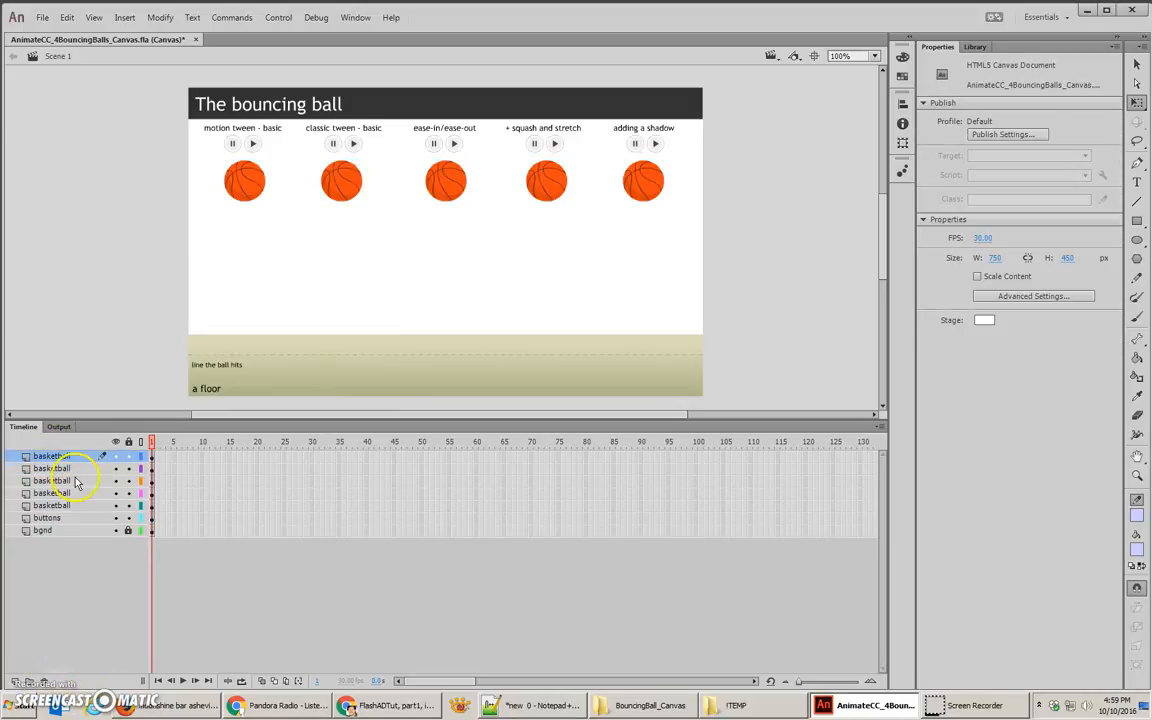
Step: Move the motion tween column's ball layer directly above the buttons layer and rename it anim1
click(240, 192)
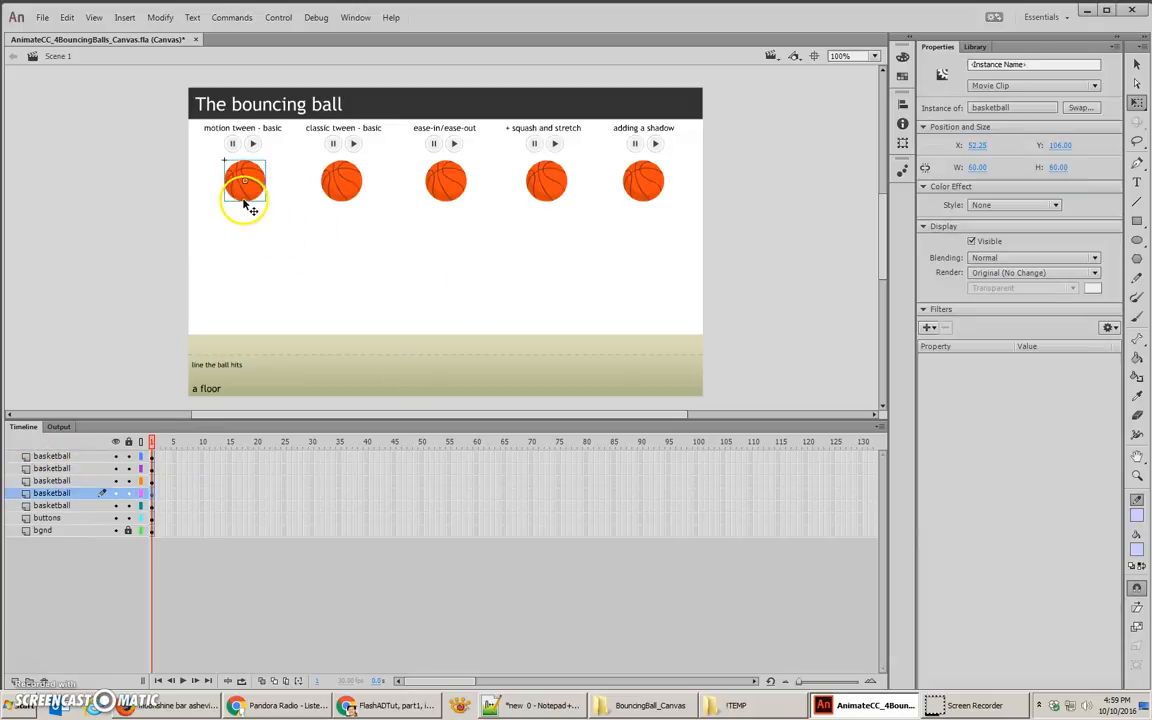
click(50, 505)
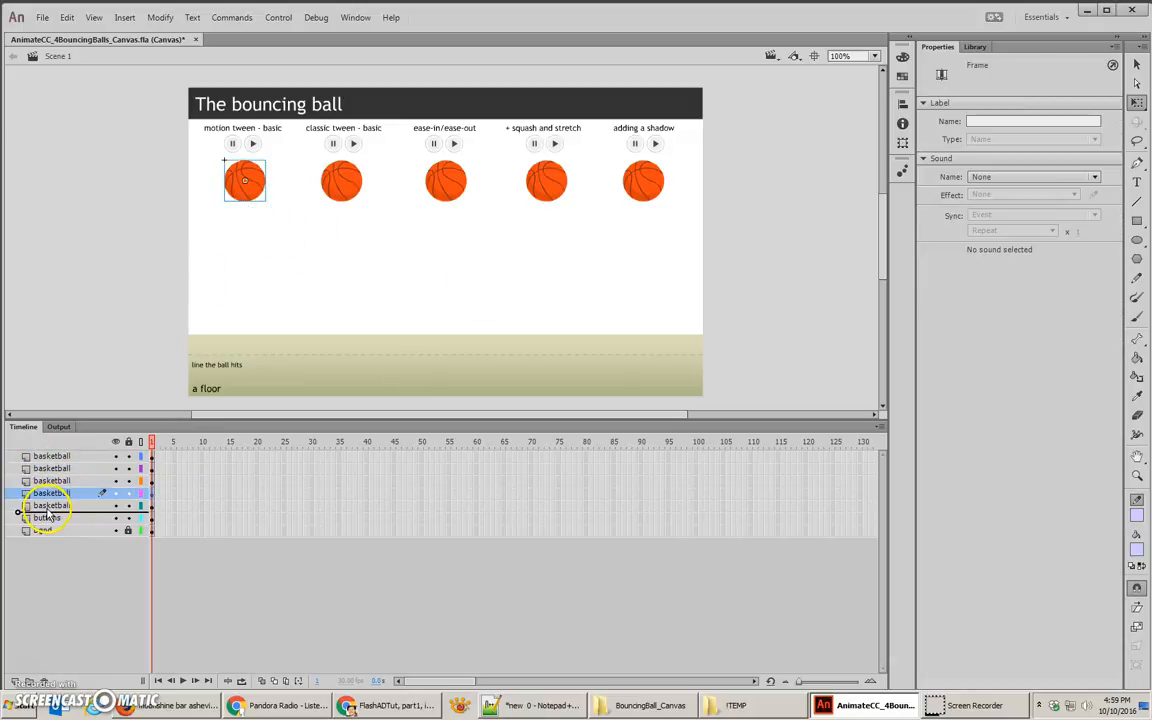
double_click(55, 506)
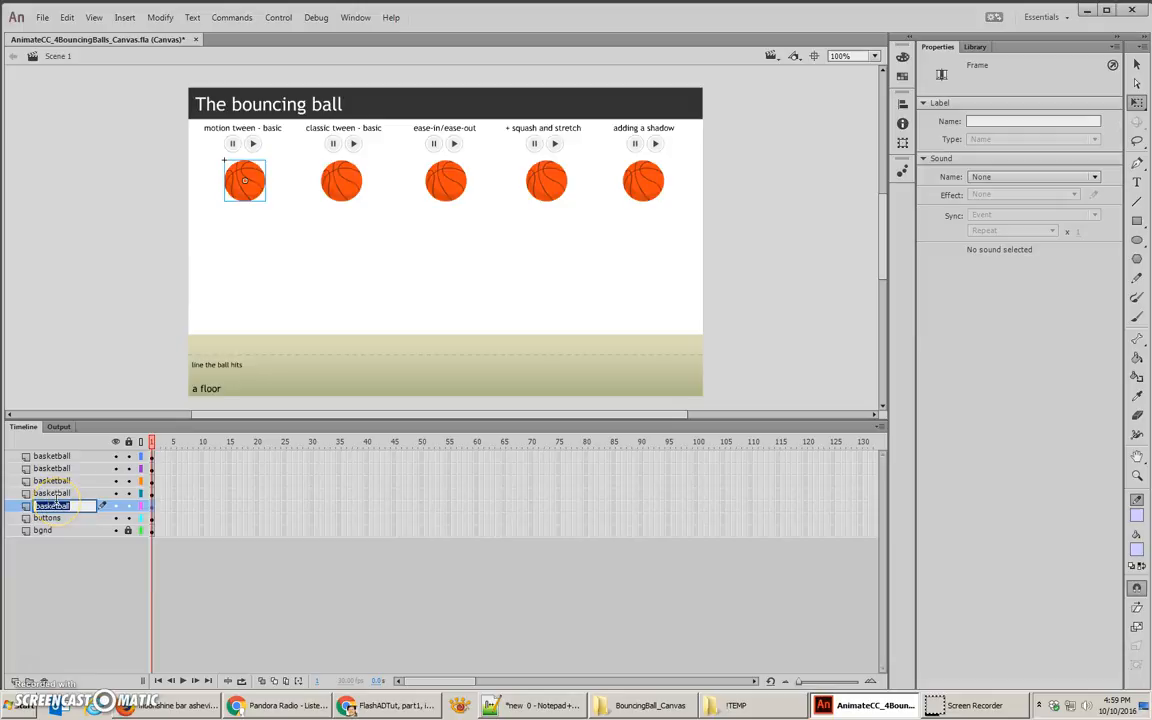
text(b)
text(nim1)
Step: Rename the classic tween ball's layer anim2 and the ease-in/ease-out ball's layer anim3
click(68, 493)
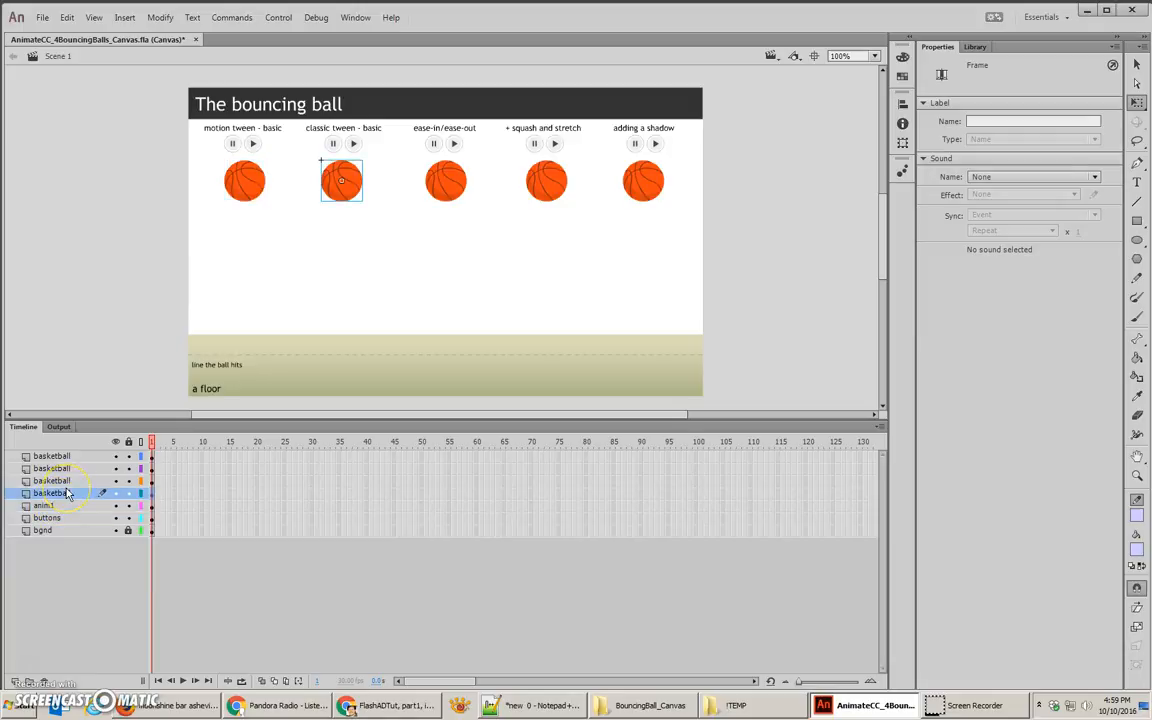
double_click(55, 493)
text(anim2)
double_click(55, 481)
text(anim3)
key(Return)
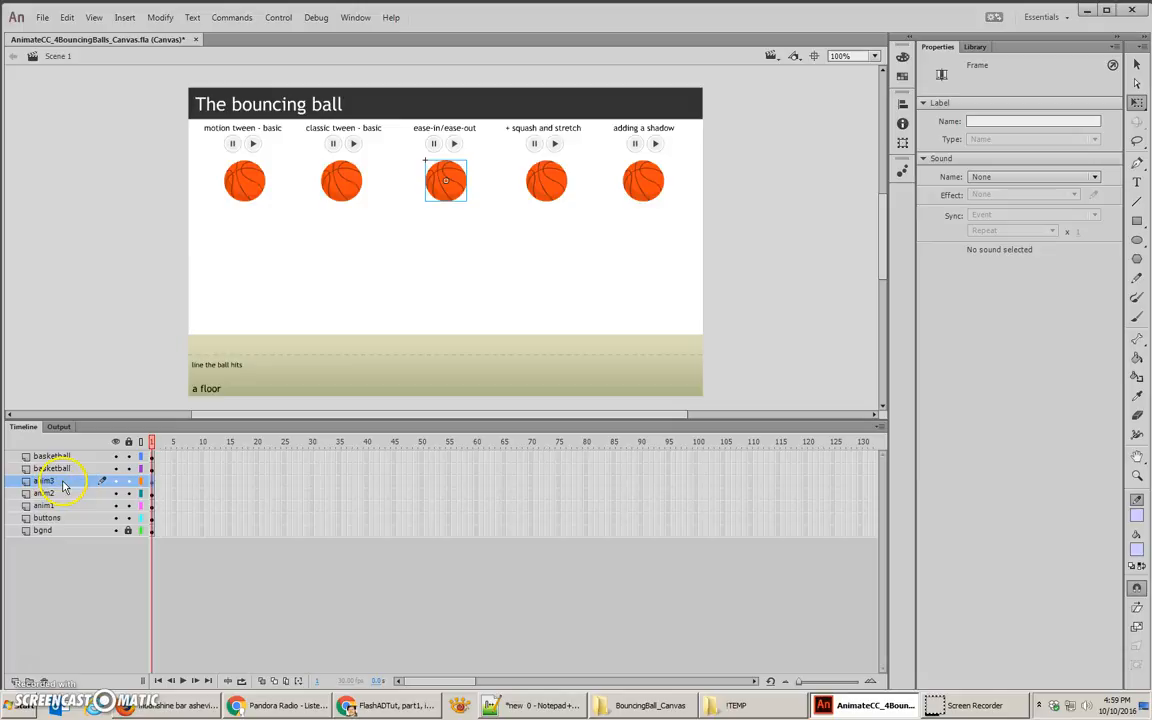
Step: Rename the squash and stretch ball's layer anim4 and the shadow ball's layer anim5
double_click(51, 468)
text(anim4)
key(Return)
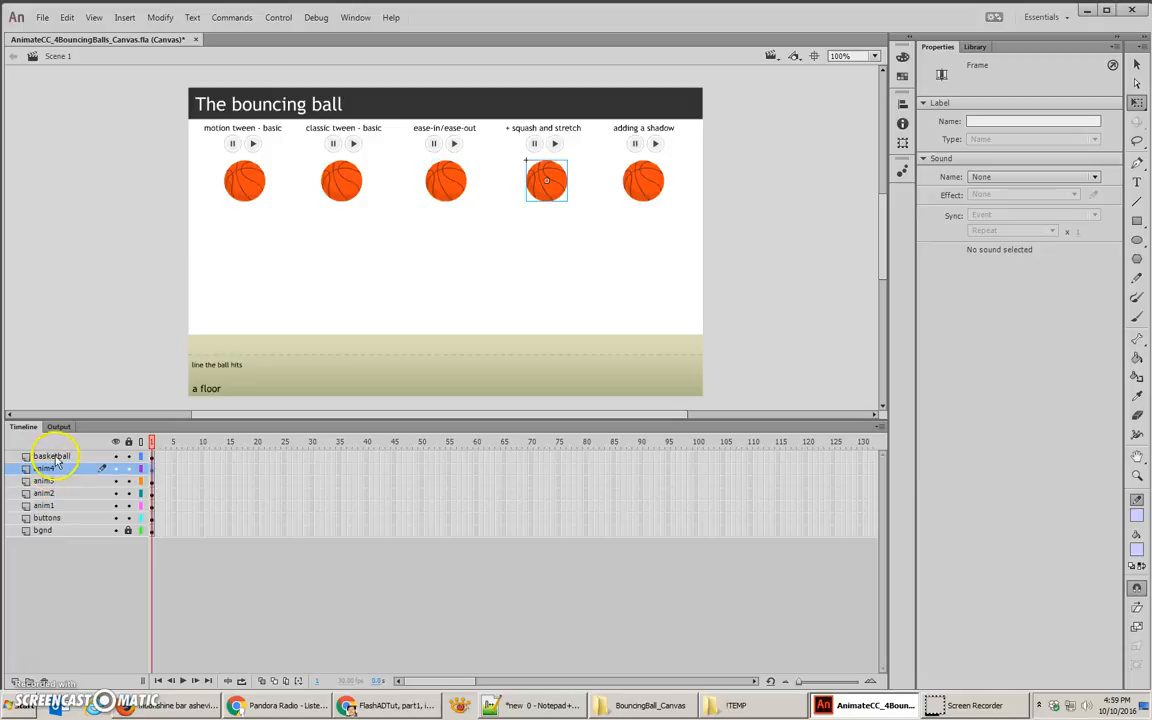
double_click(52, 456)
text(anim)
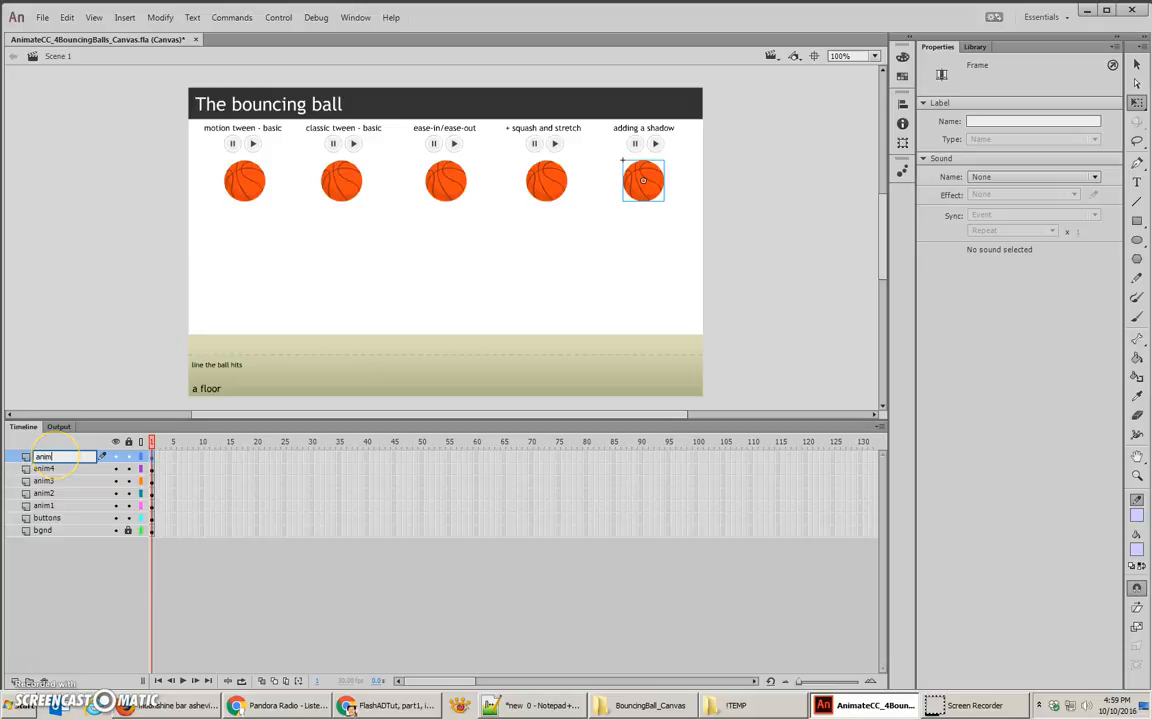
text(5)
key(Return)
Step: Create a motion tween for the first ball on the anim1 layer
click(257, 175)
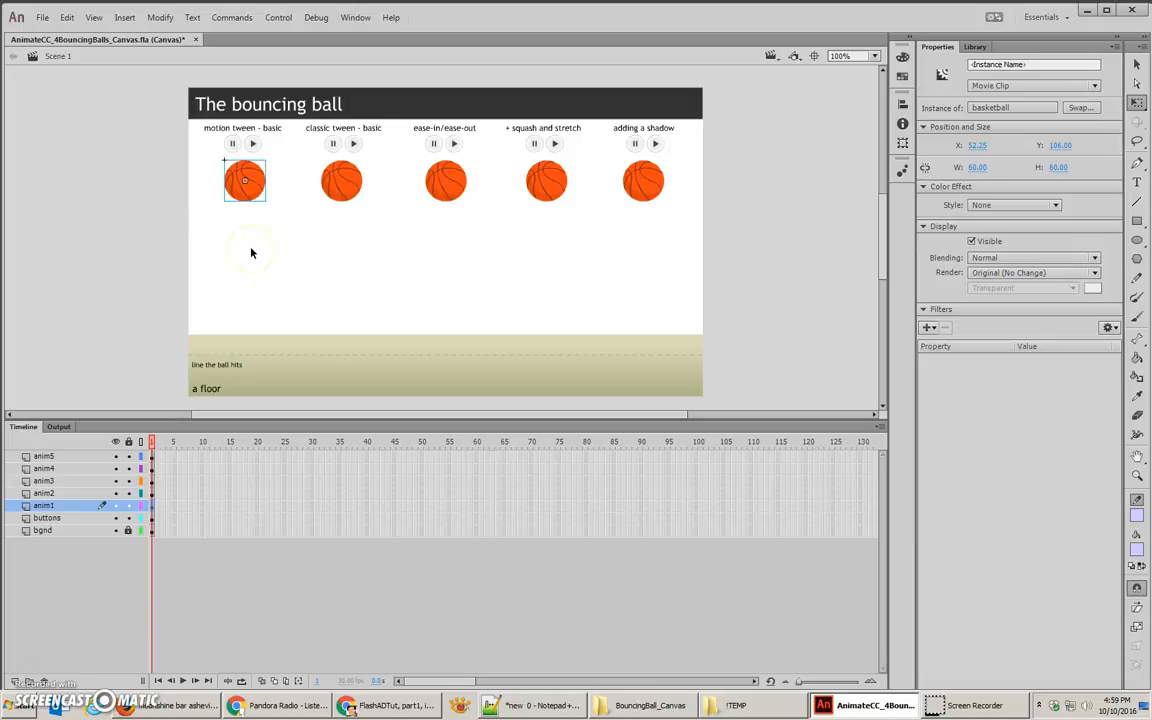
right_click(256, 183)
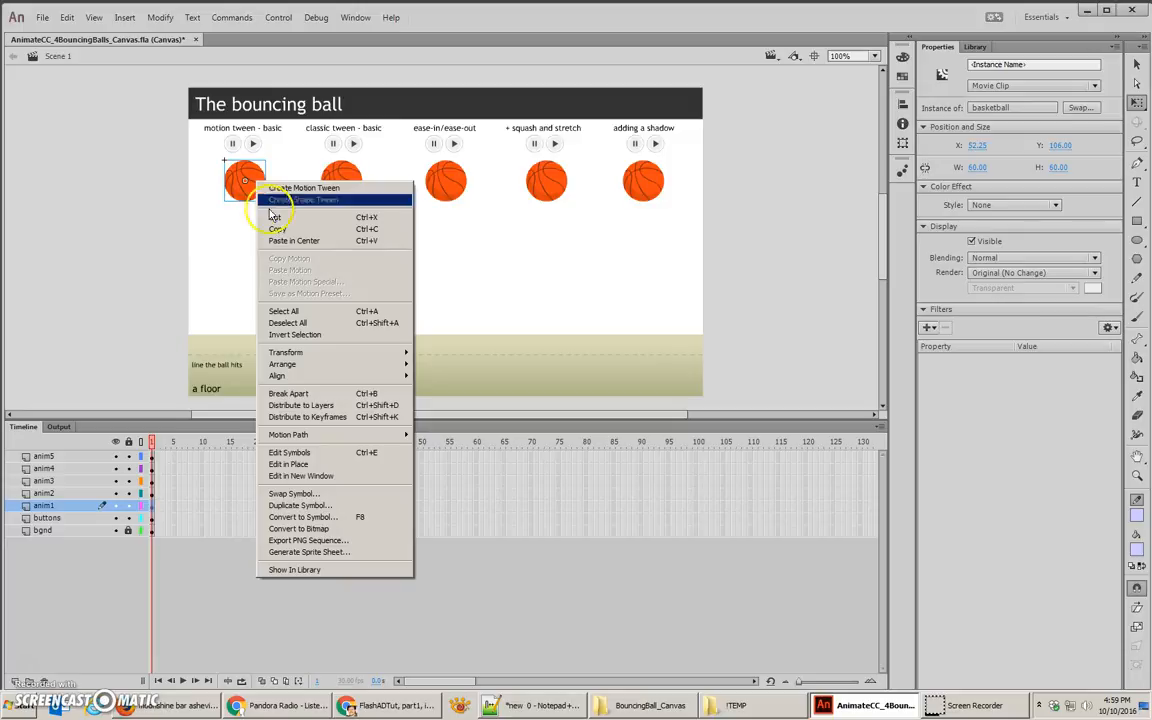
right_click(155, 505)
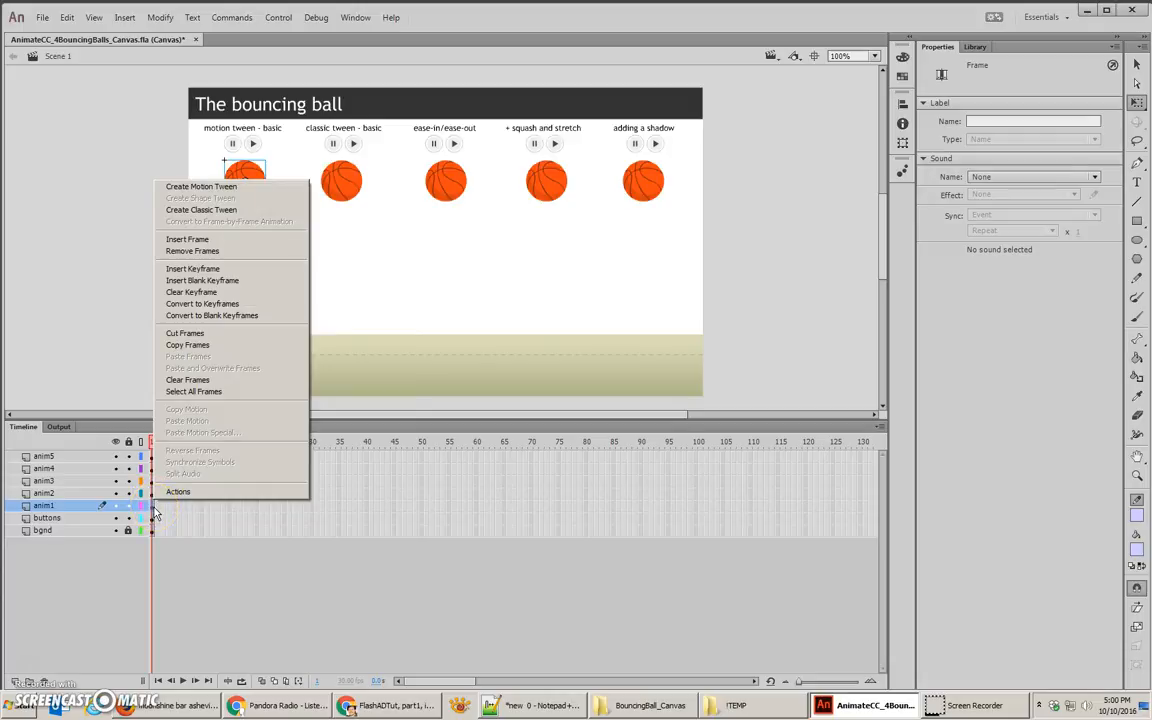
click(201, 187)
click(258, 376)
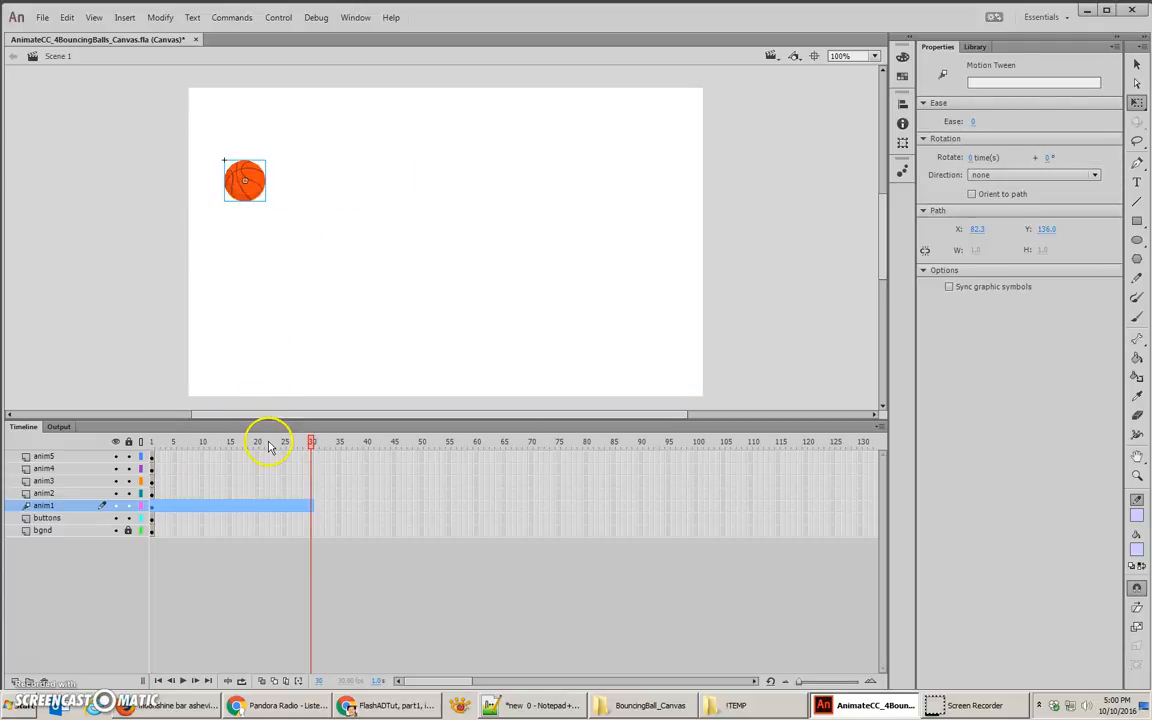
Step: Extend the anim2 through anim5 layers to frame 30 by inserting frames
click(152, 440)
drag(152, 440, 311, 443)
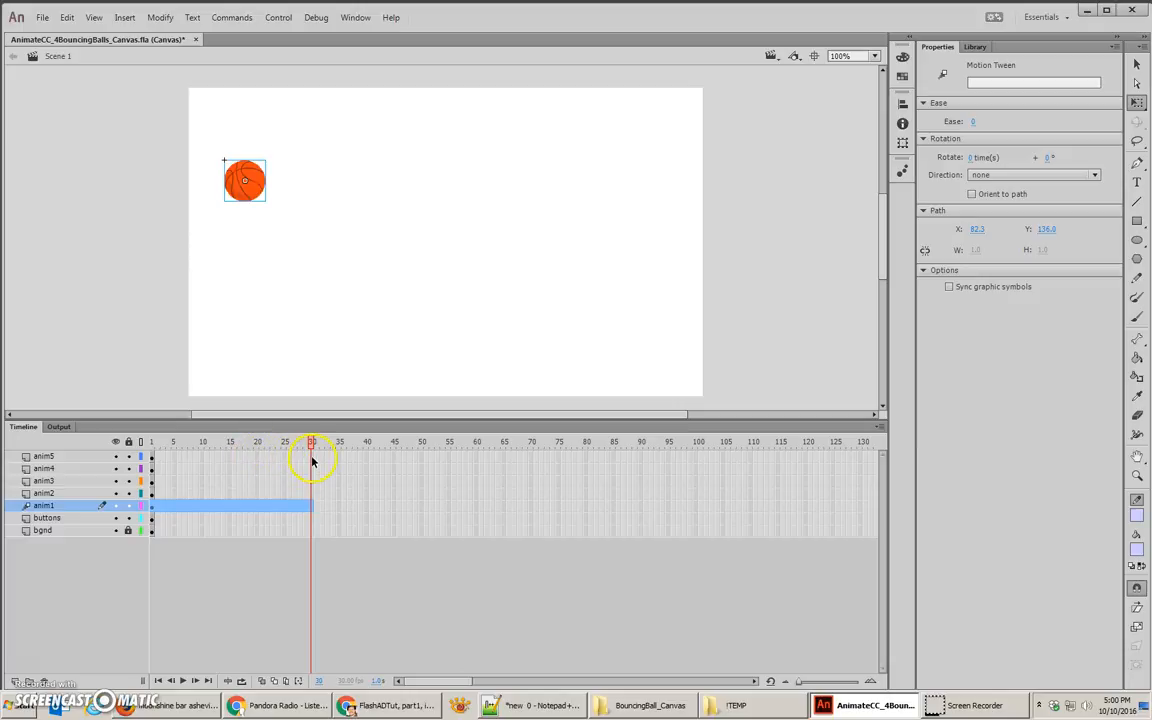
drag(311, 456, 312, 497)
right_click(311, 497)
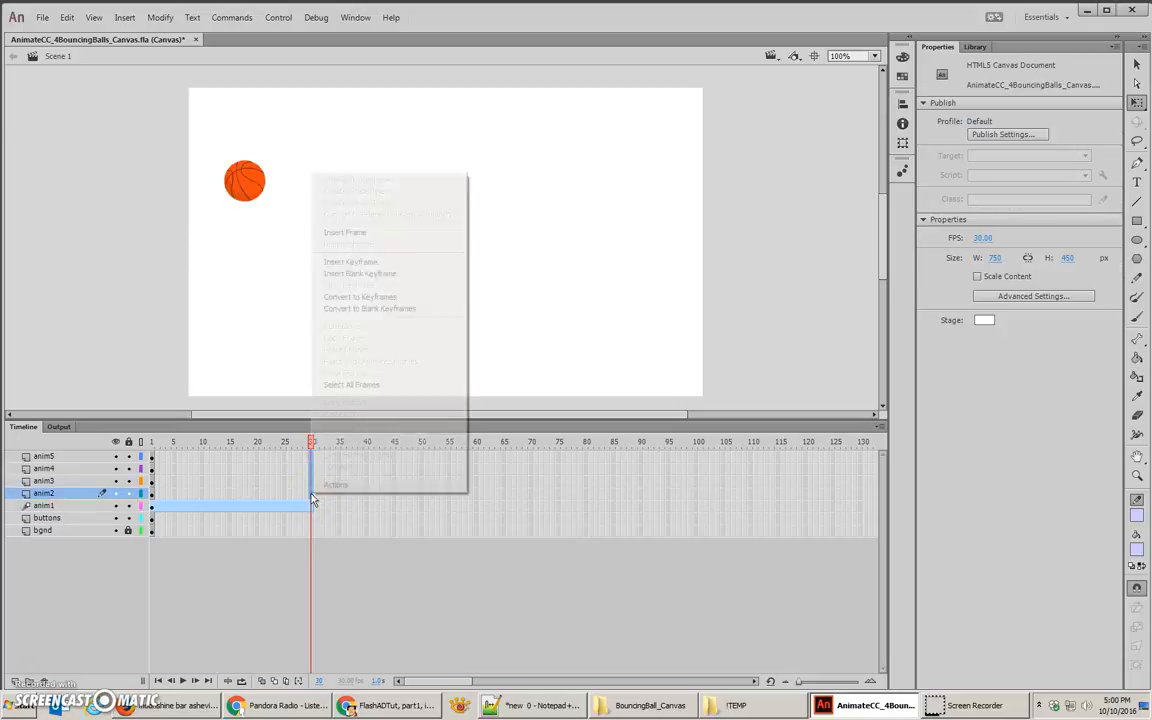
click(357, 234)
Step: Insert frames at frame 30 on the buttons and bgnd layers
drag(172, 441, 315, 442)
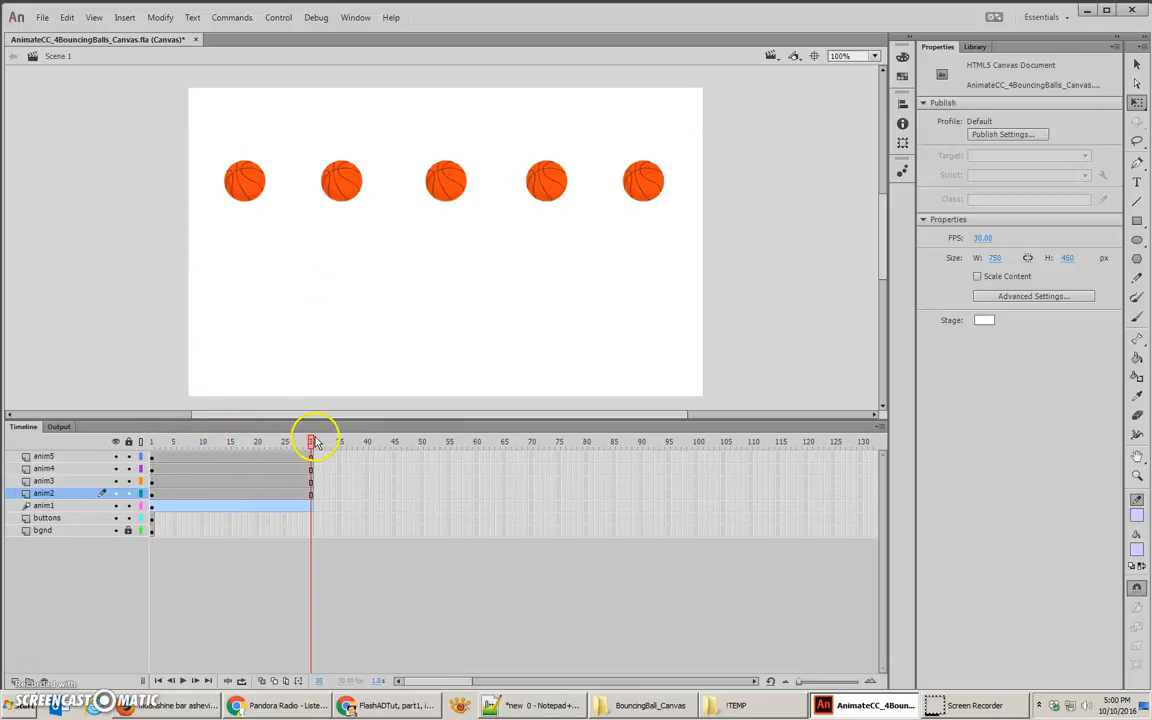
click(309, 532)
right_click(309, 532)
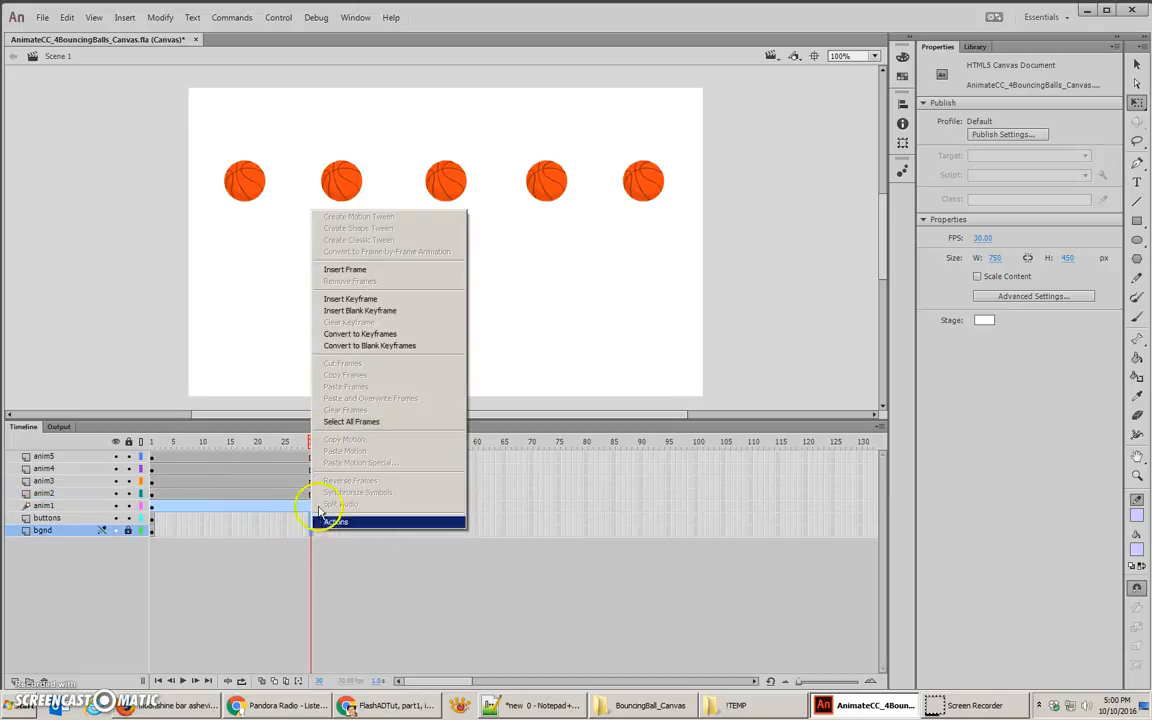
click(330, 270)
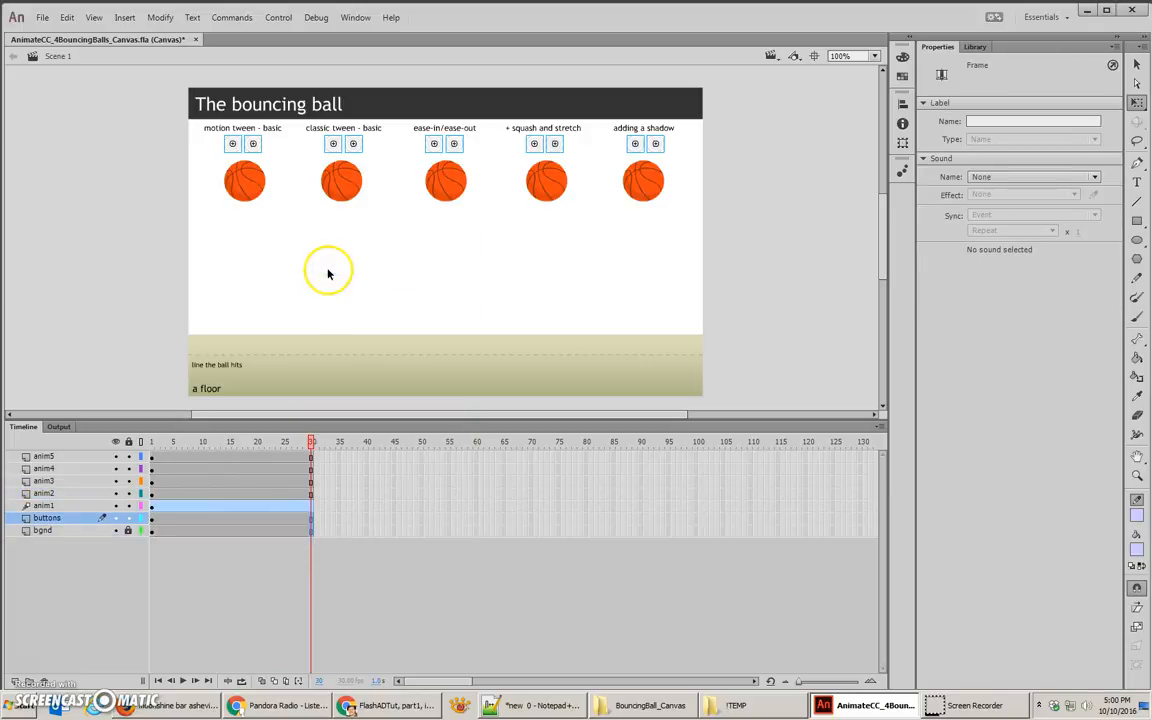
Step: Keyframe the first ball's starting position at frame 30, and at frame 15 move it straight down onto the dashed floor line at Y 330
click(234, 178)
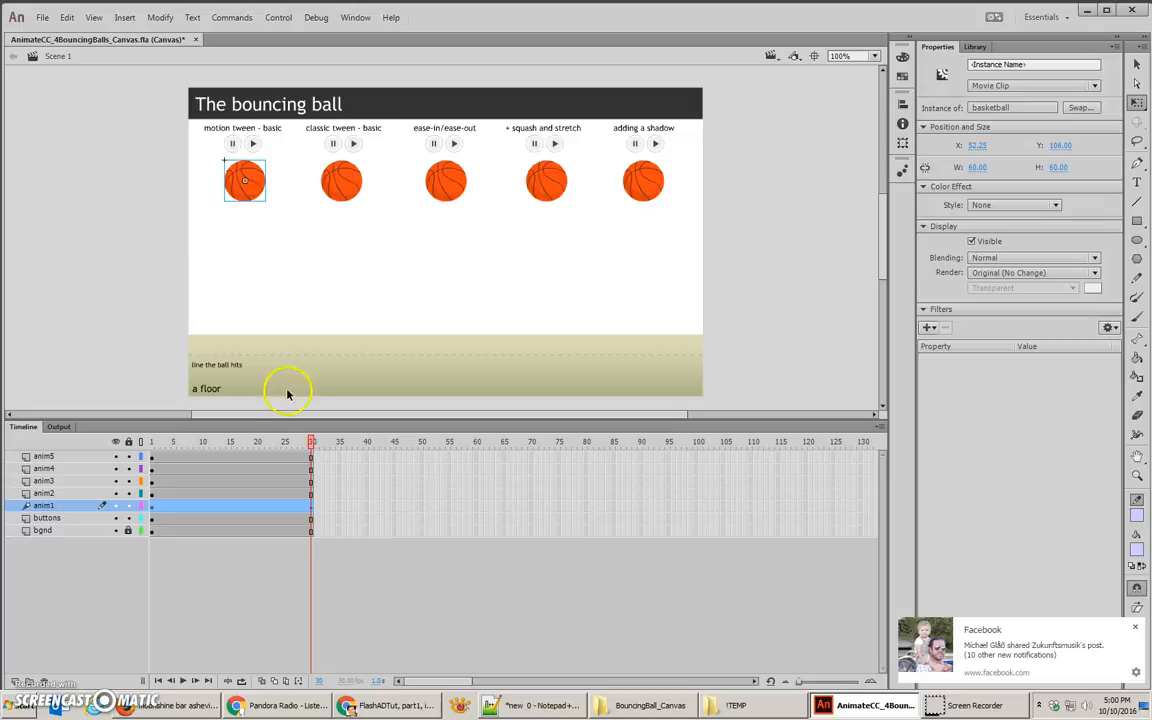
drag(248, 441, 229, 441)
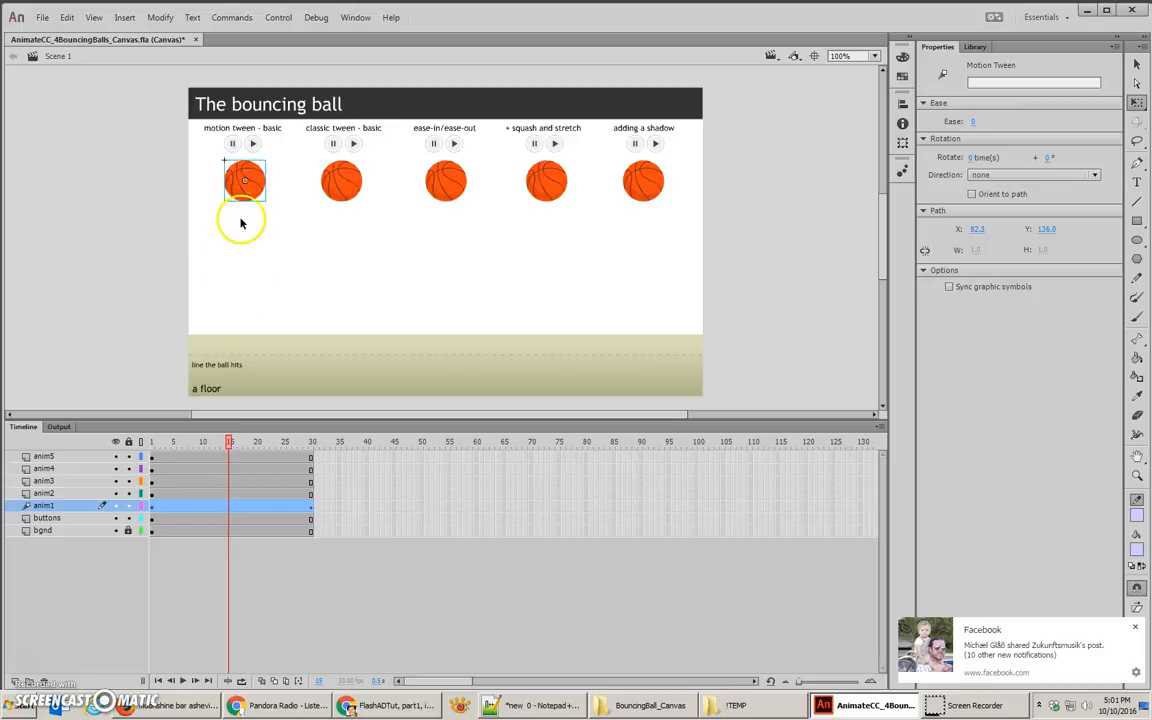
drag(250, 195, 258, 348)
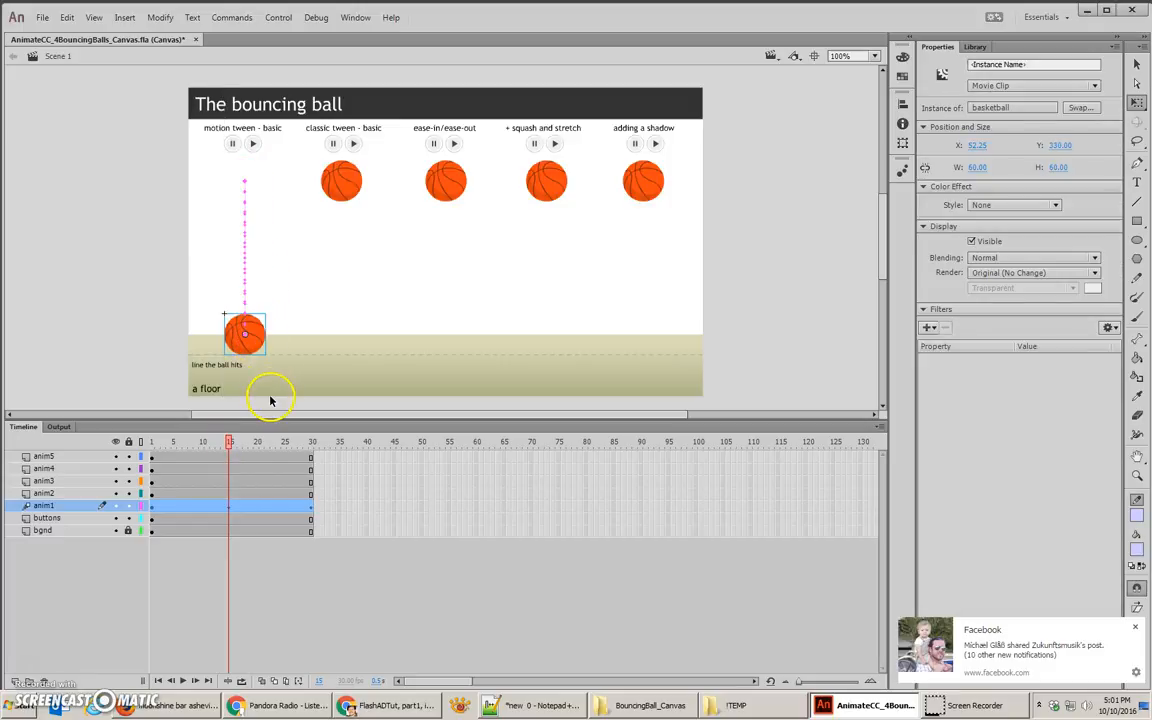
Step: Preview the first ball's bounce on the timeline and as a published test in the browser, and return to the anim1 frames
drag(229, 447, 311, 467)
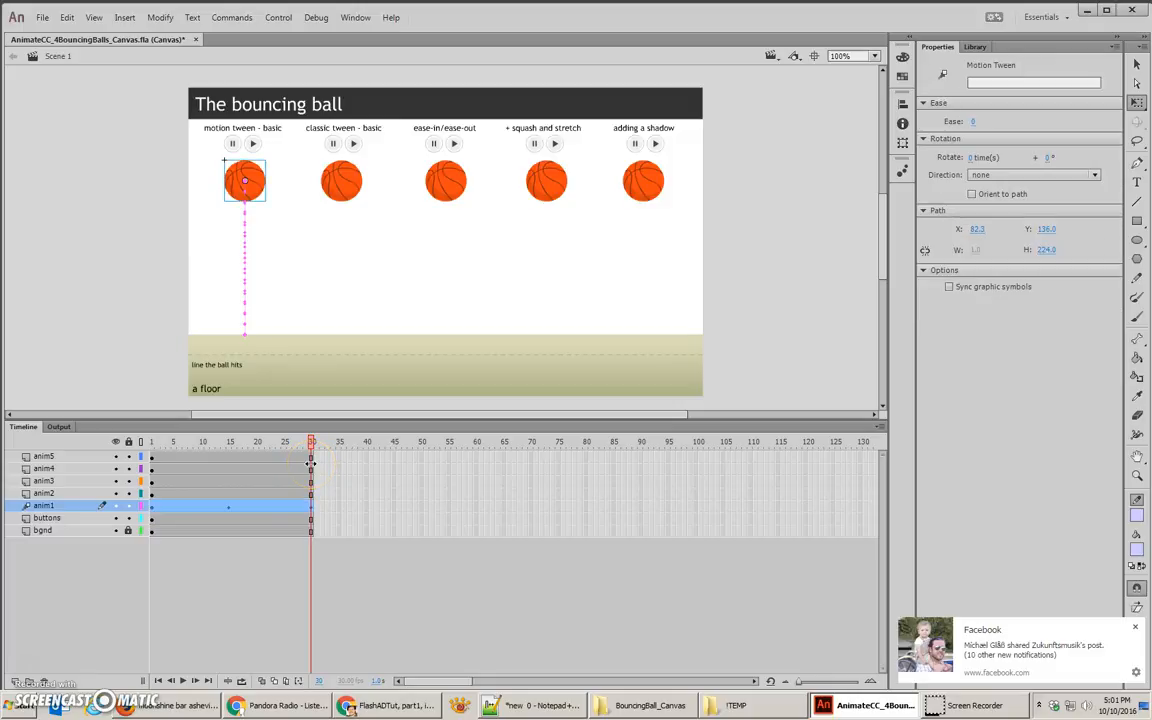
key(ctrl+Return)
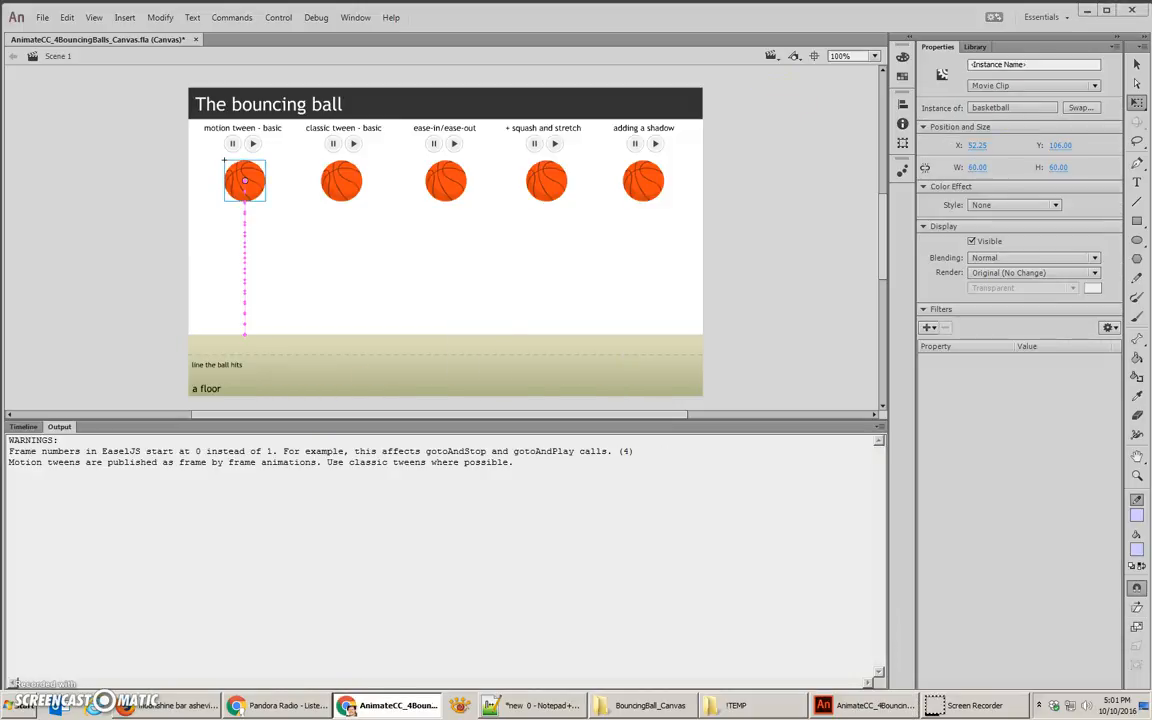
drag(1150, 52, 446, 3)
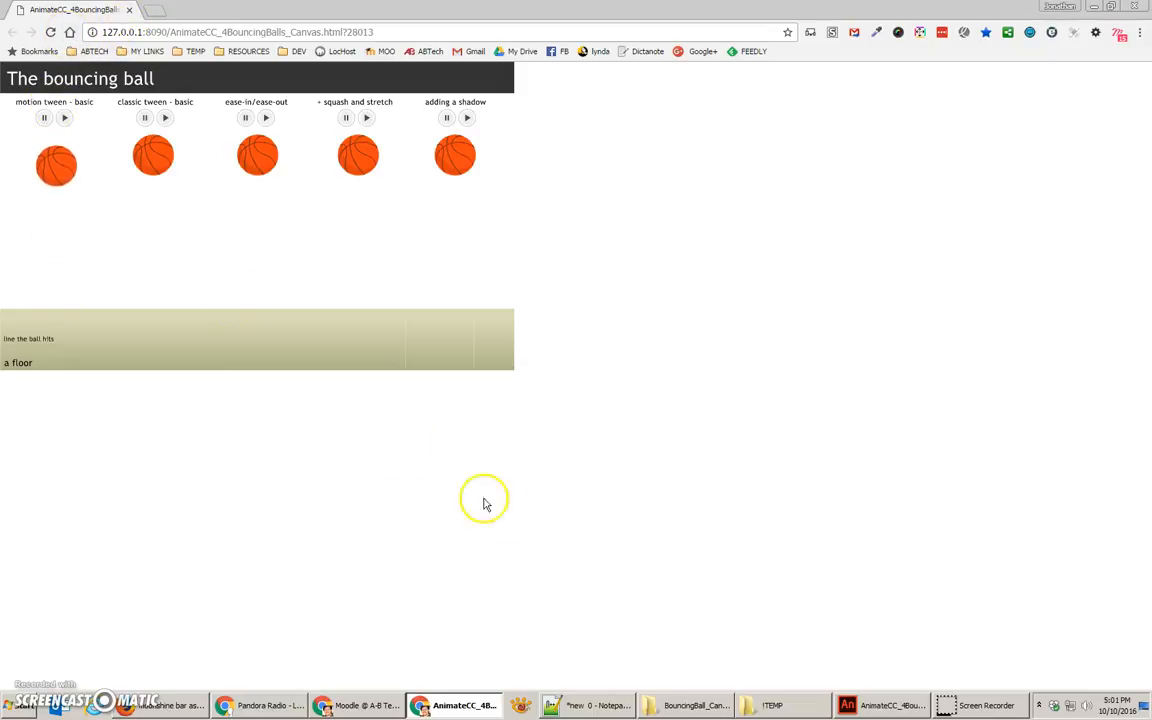
click(882, 704)
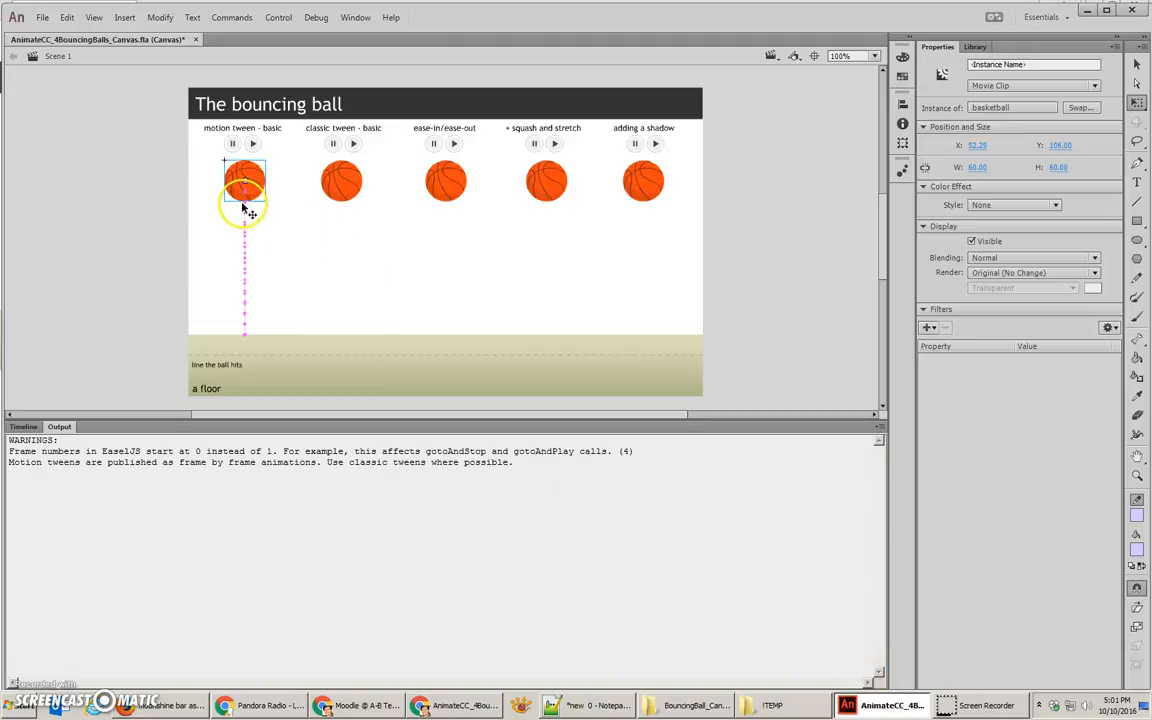
click(22, 426)
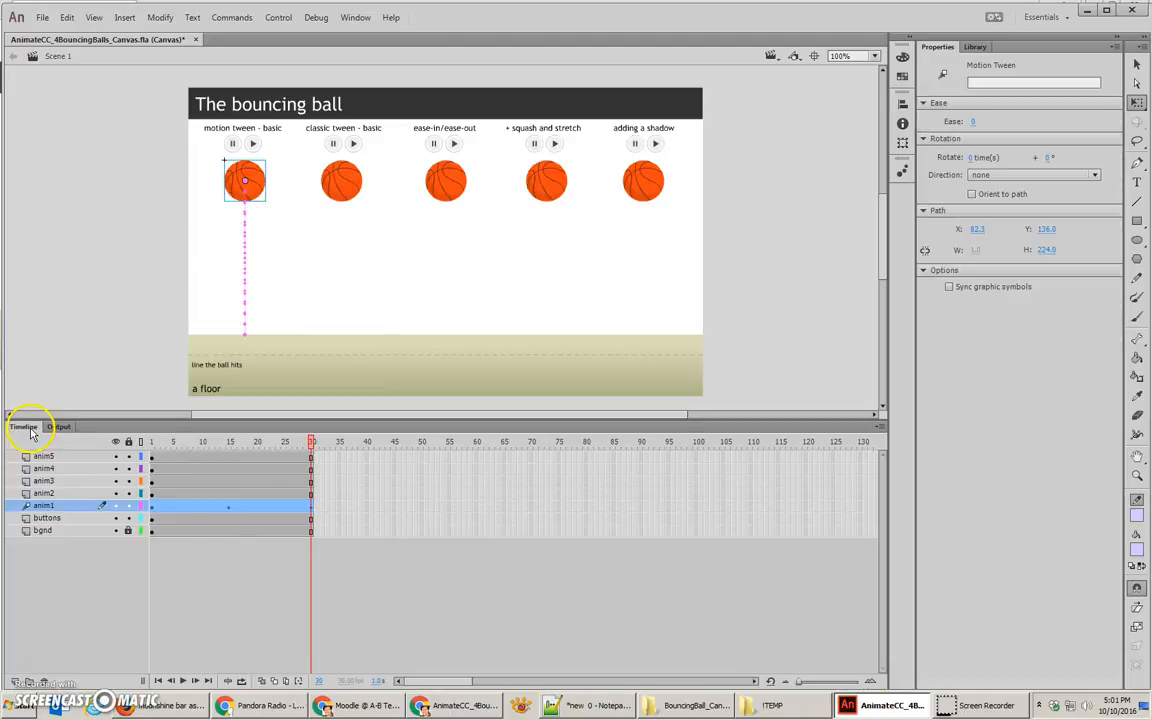
Step: Examine the X and Y location curves of the first ball's motion tween on the anim1 layer, and close the curve view
double_click(207, 510)
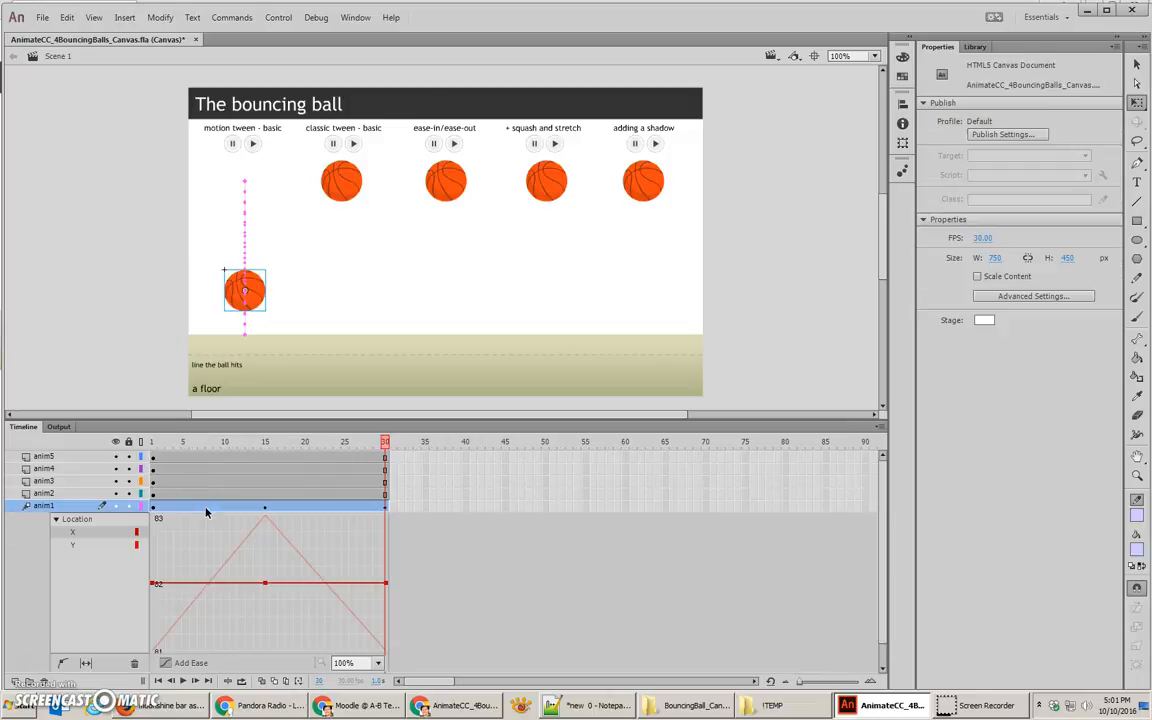
click(259, 441)
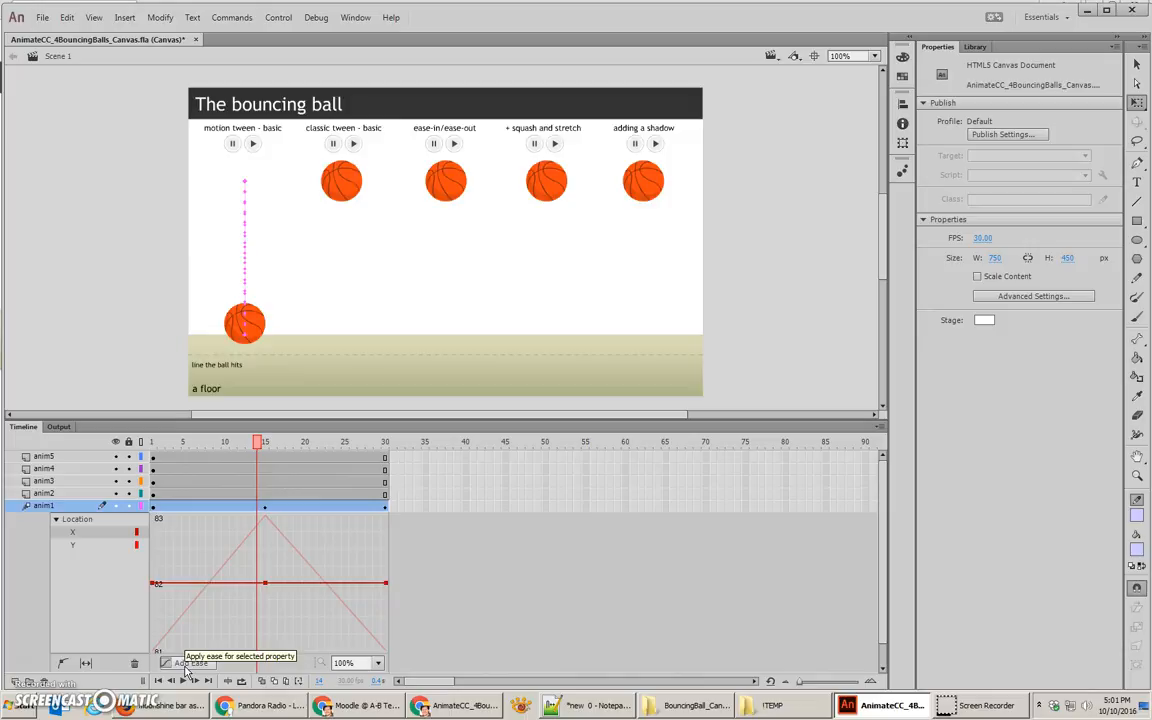
double_click(219, 507)
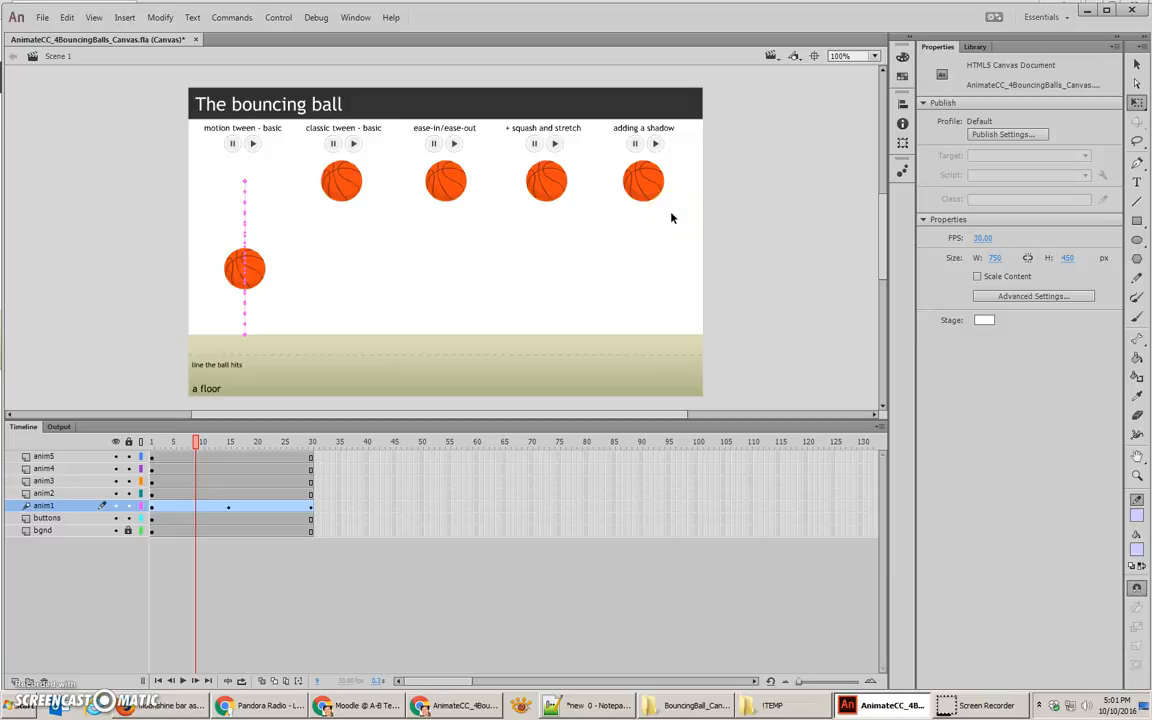
Step: Insert keyframes at frames 15 and 30 on the anim2 layer, and at frame 15 move the second ball straight down to Y 330
click(226, 443)
drag(226, 443, 229, 443)
click(333, 183)
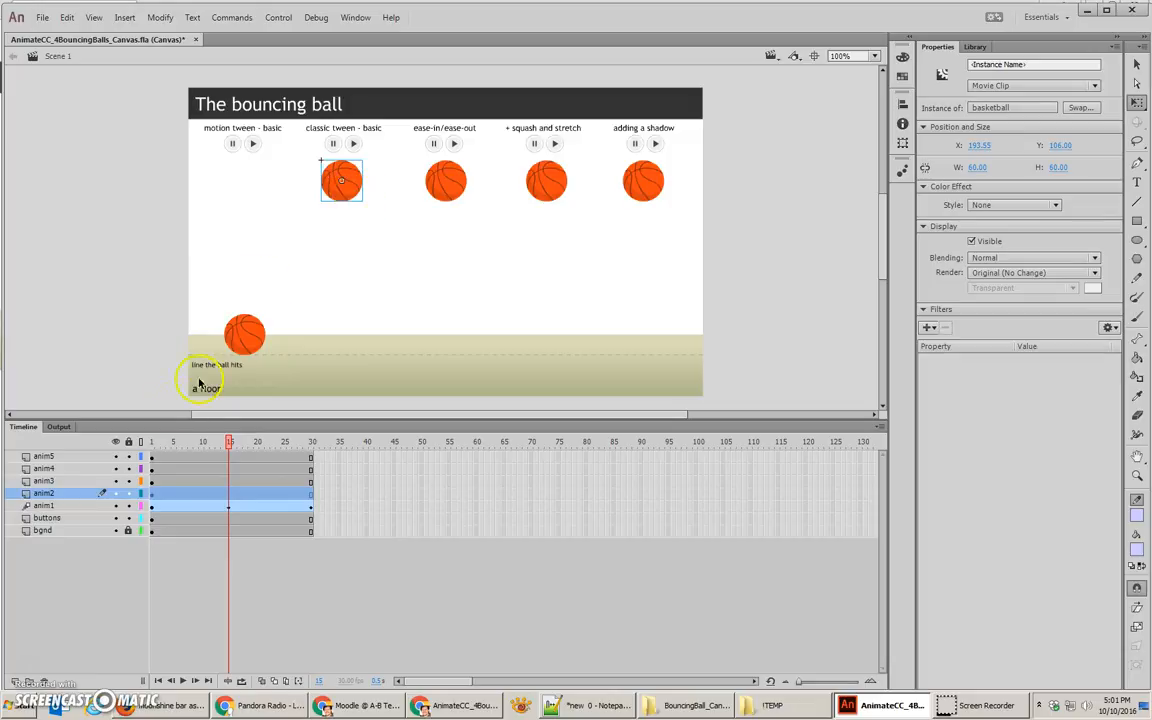
click(152, 505)
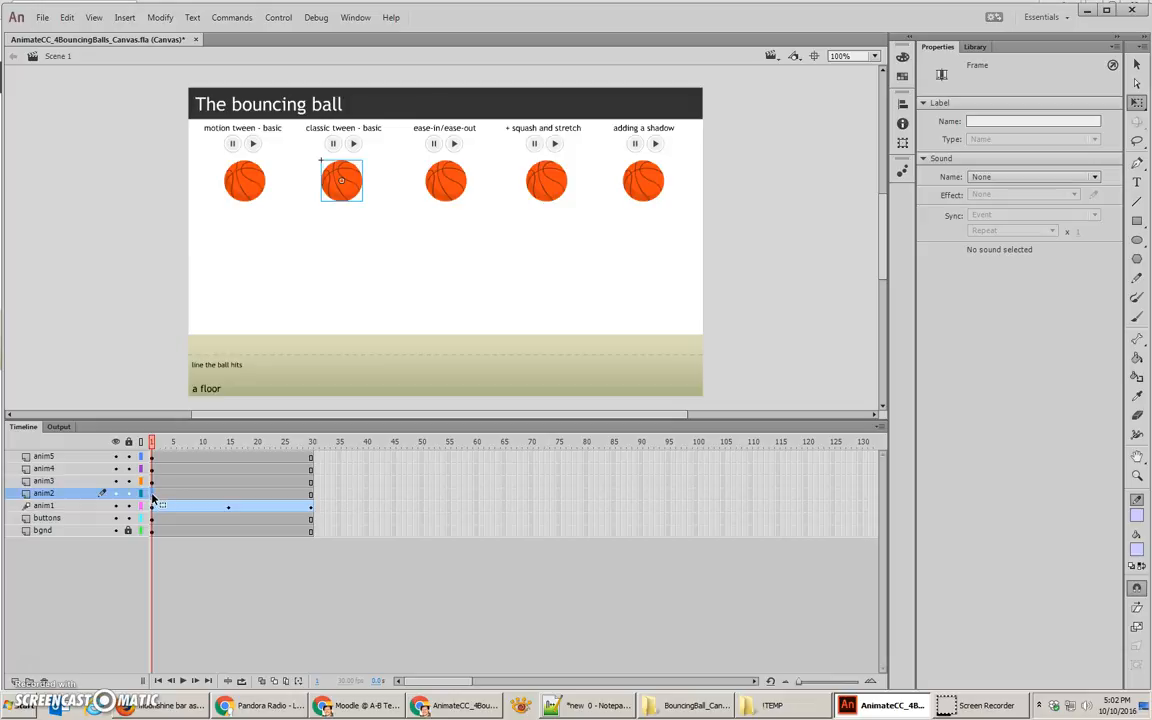
click(229, 502)
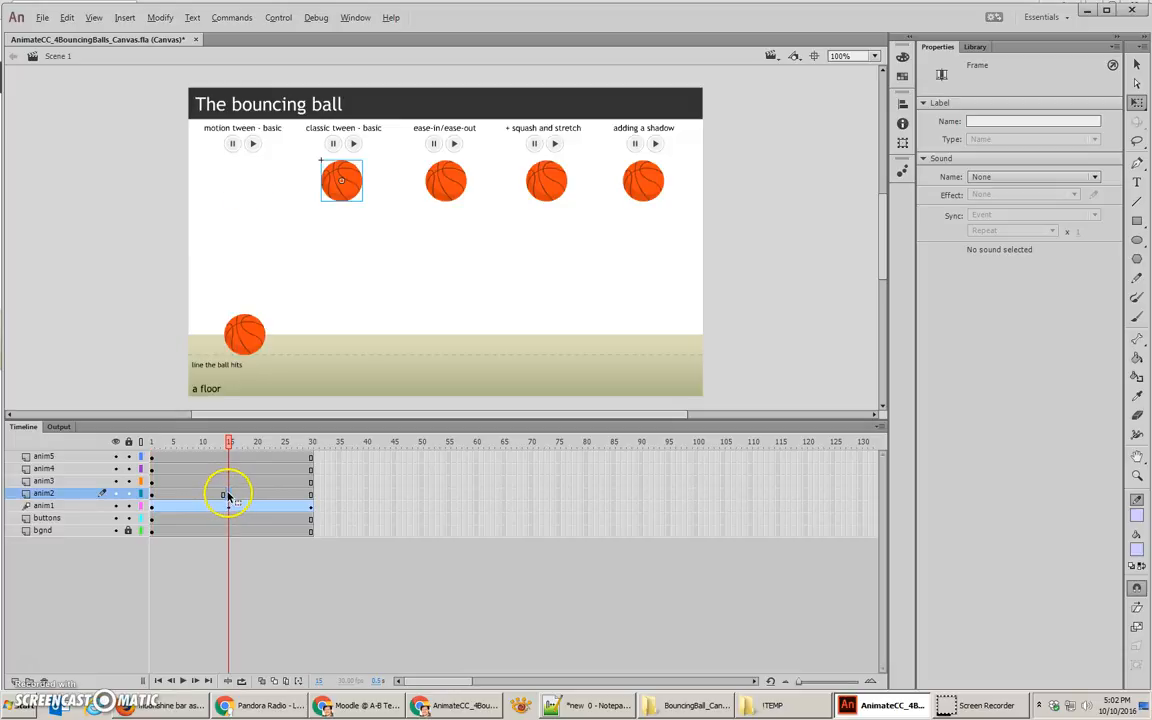
click(311, 497)
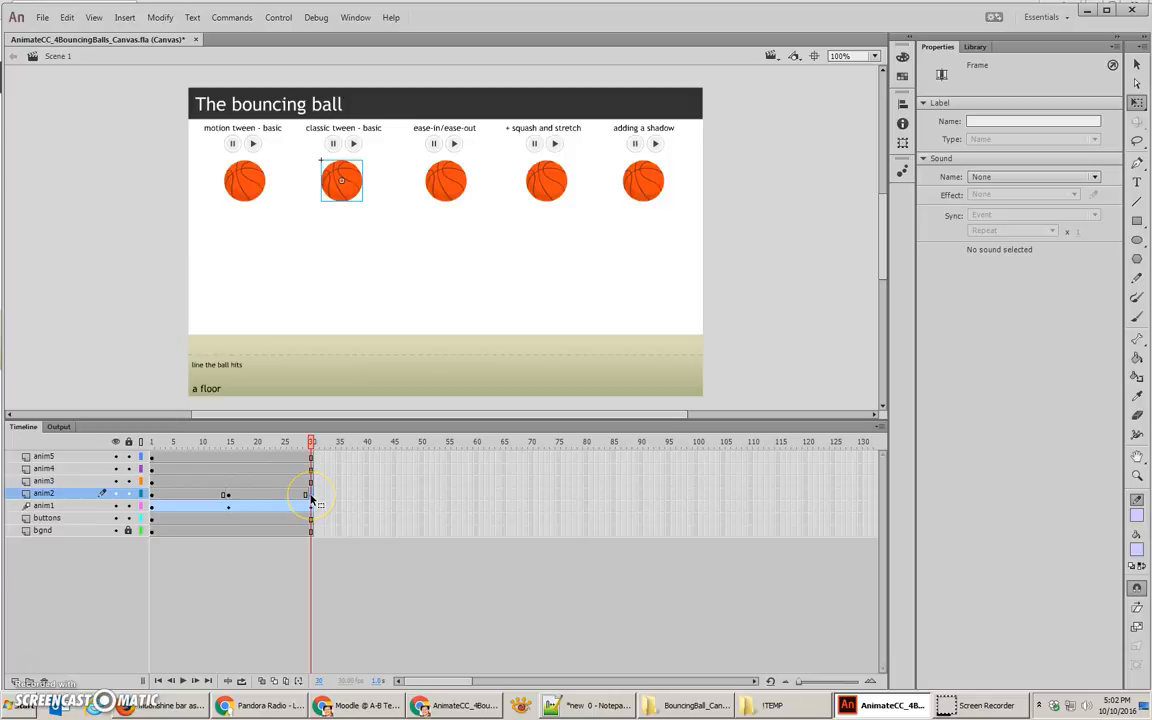
click(228, 497)
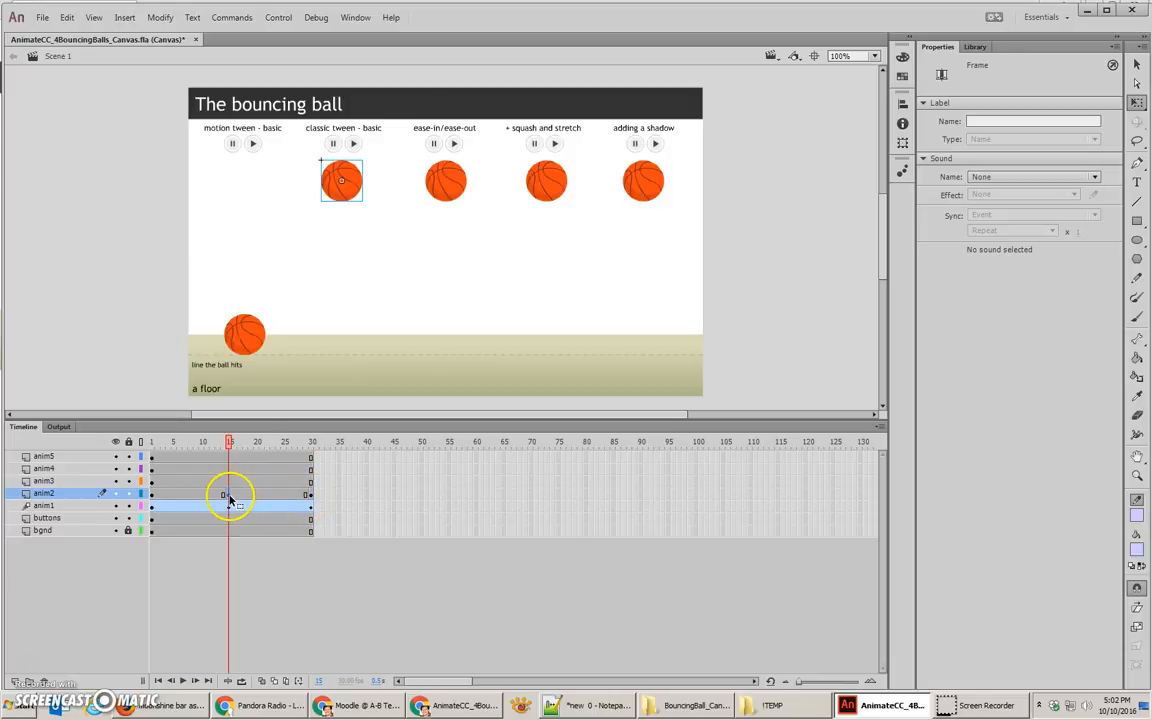
drag(358, 194, 376, 362)
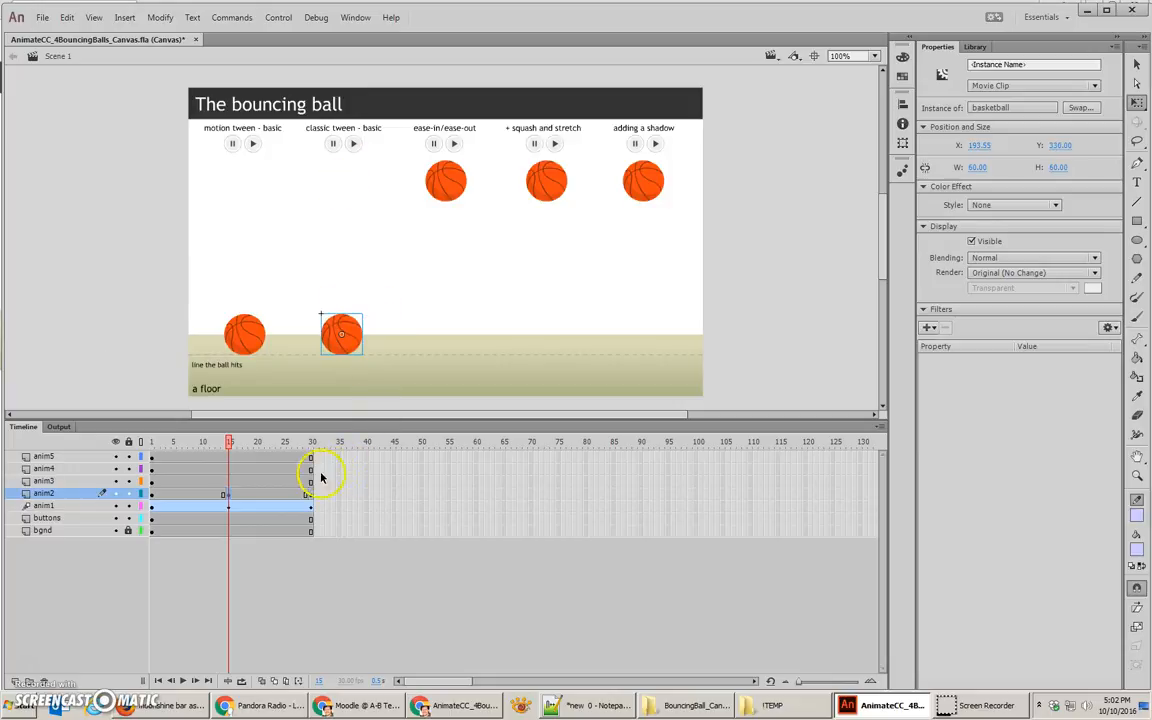
Step: Create classic tweens on both keyframe spans of the anim2 layer and scrub through the second ball's bounce
click(254, 496)
click(204, 498)
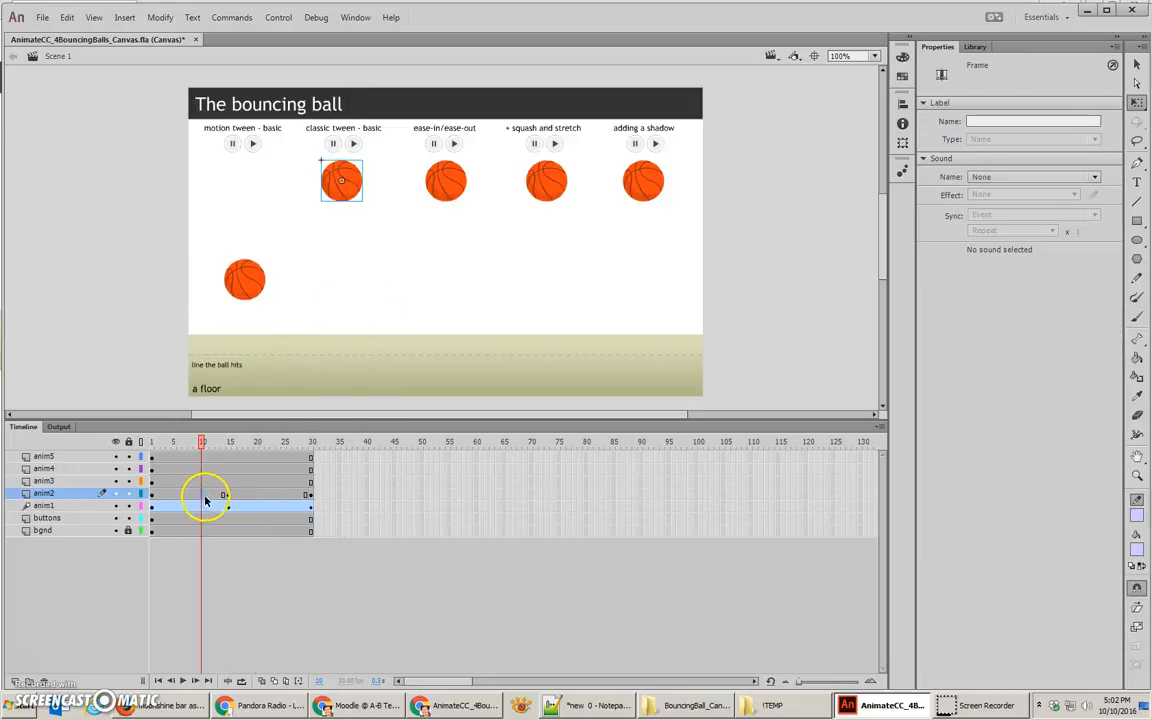
click(252, 495)
click(208, 495)
click(272, 497)
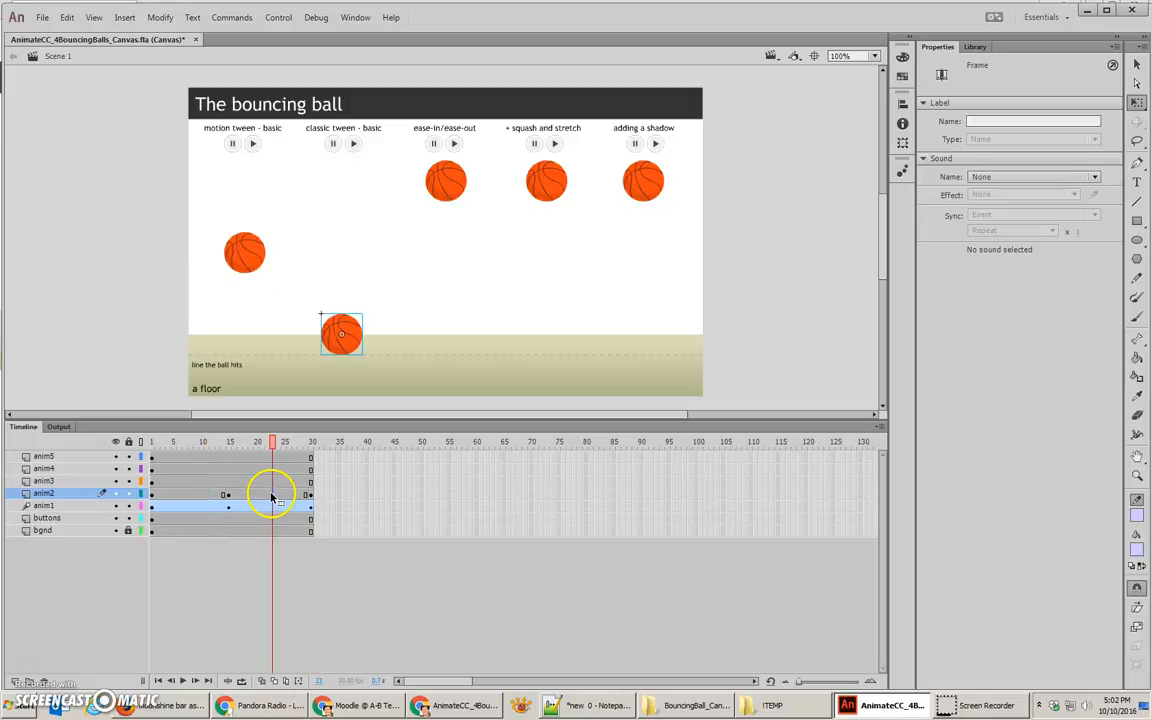
right_click(253, 497)
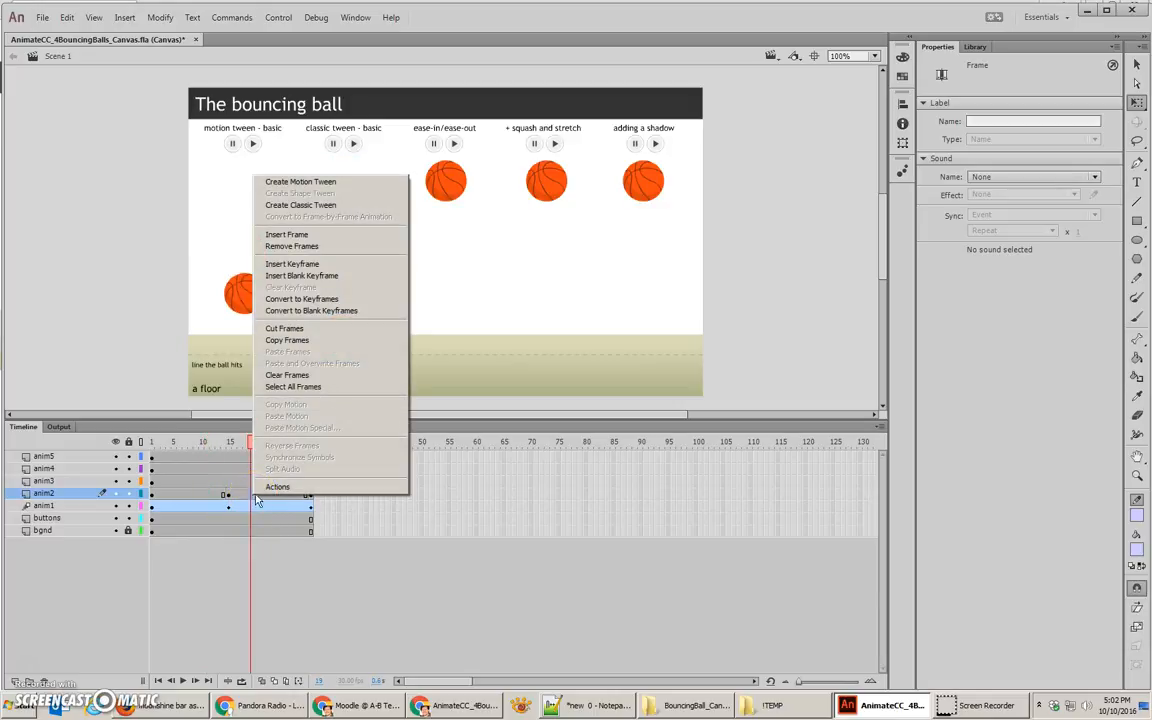
click(316, 206)
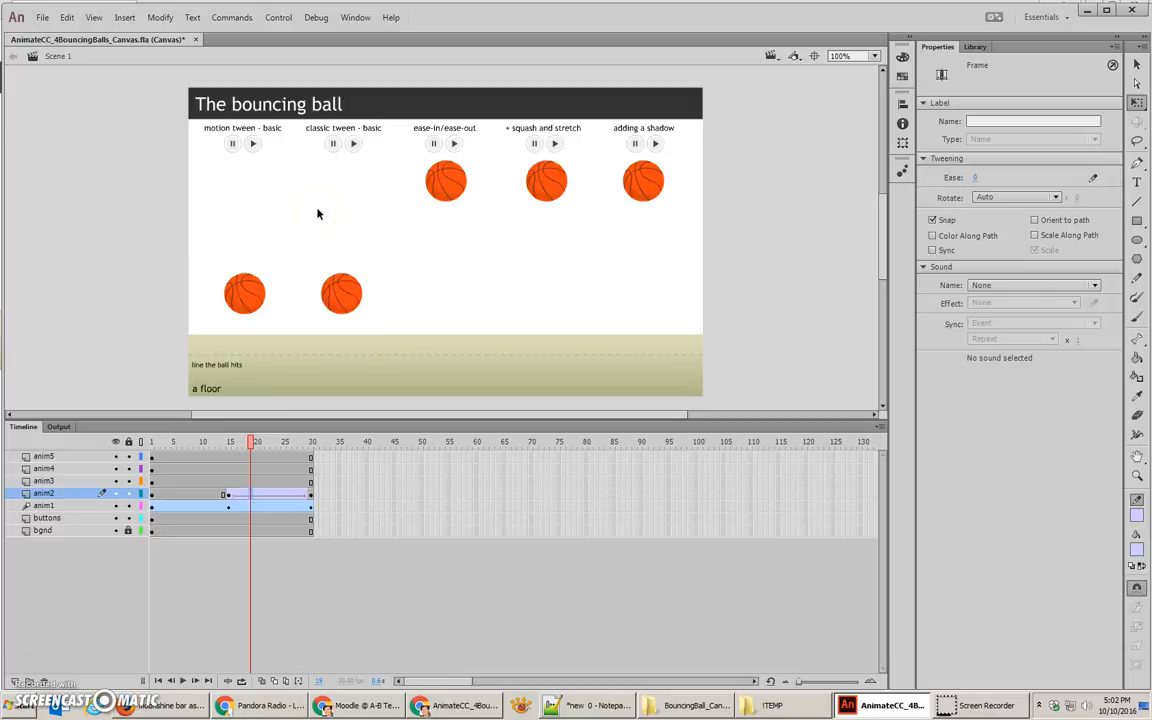
right_click(200, 493)
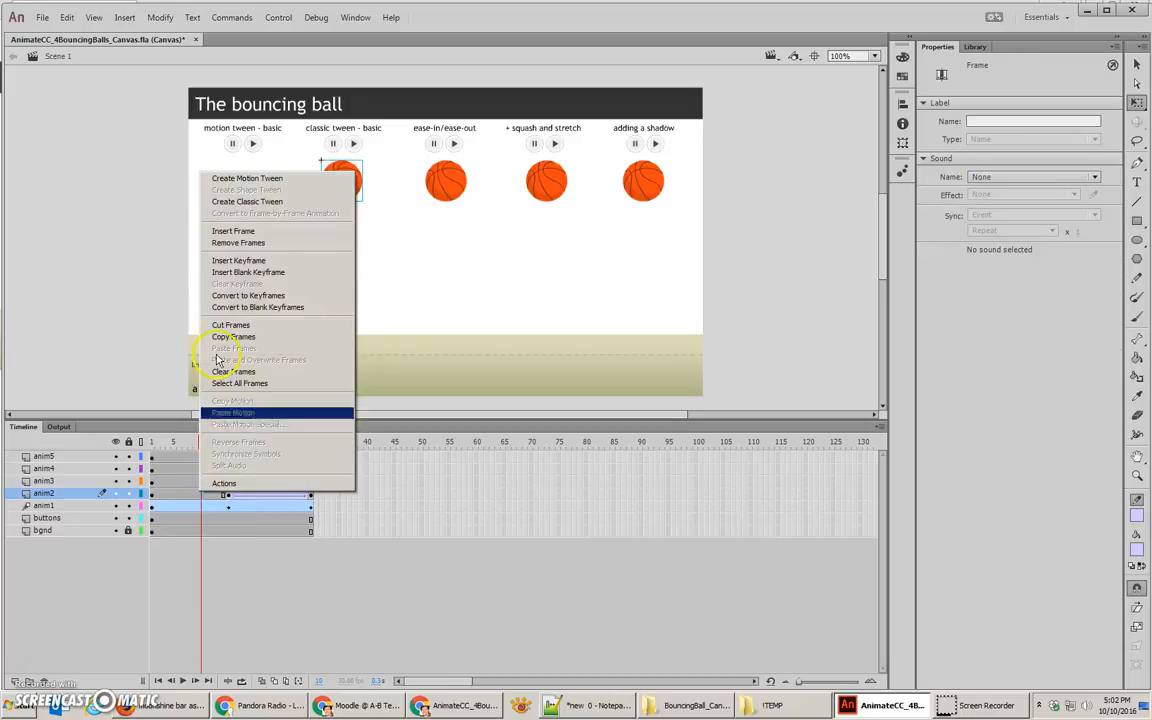
click(250, 202)
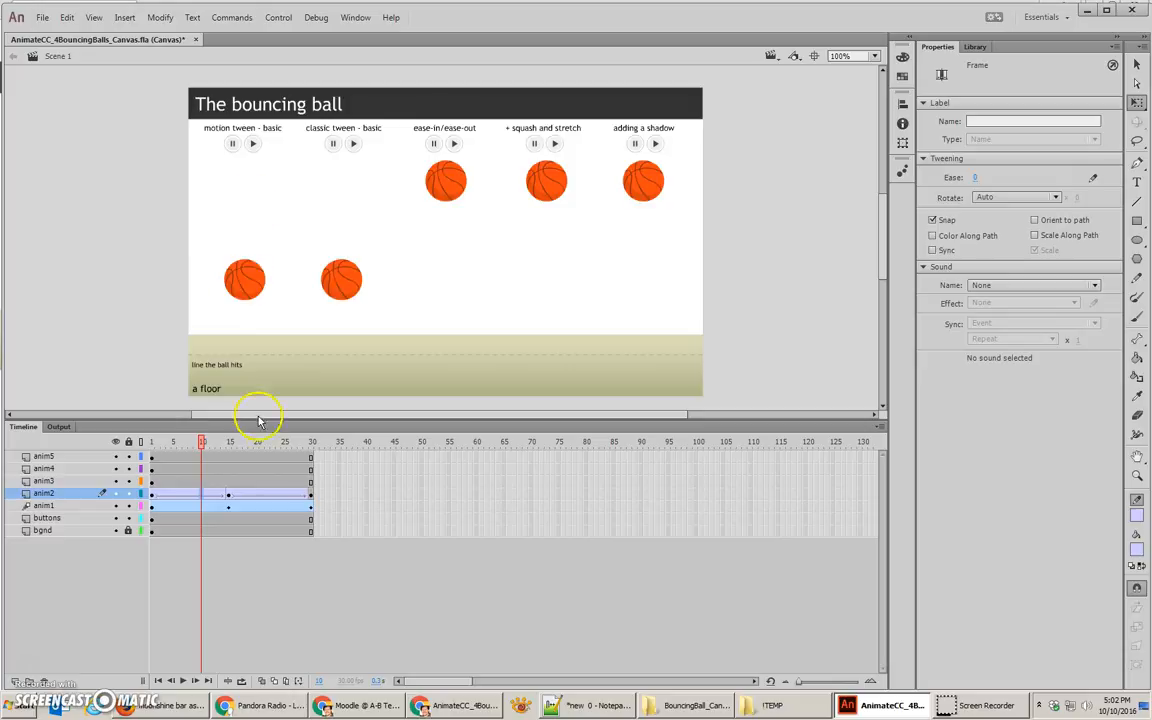
drag(203, 442, 318, 458)
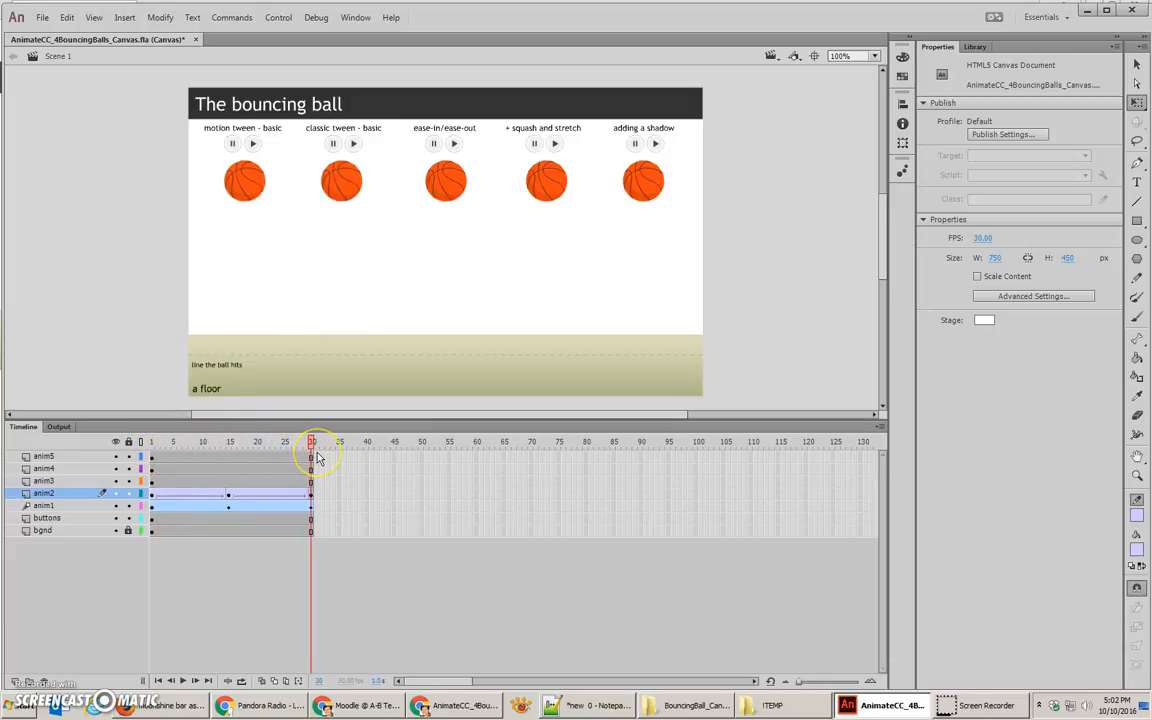
Step: Insert keyframes at frames 15 and 30 on the anim3 layer, and at frame 15 move the third ball straight down to Y 330
click(449, 184)
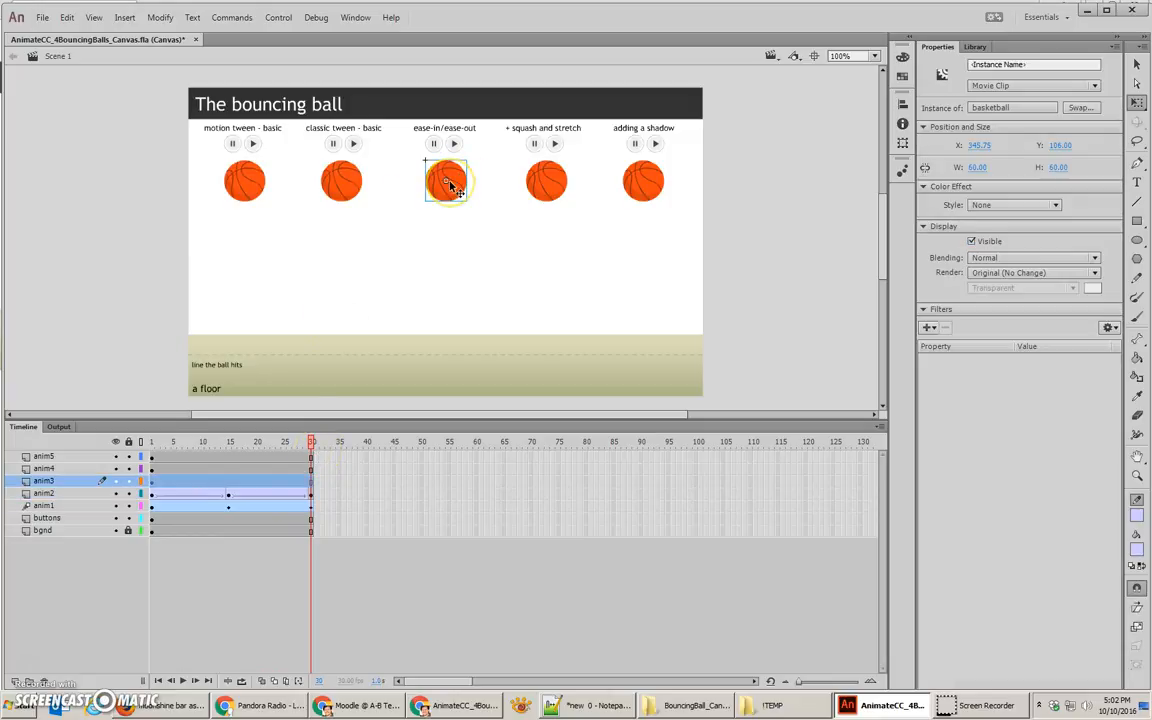
click(152, 481)
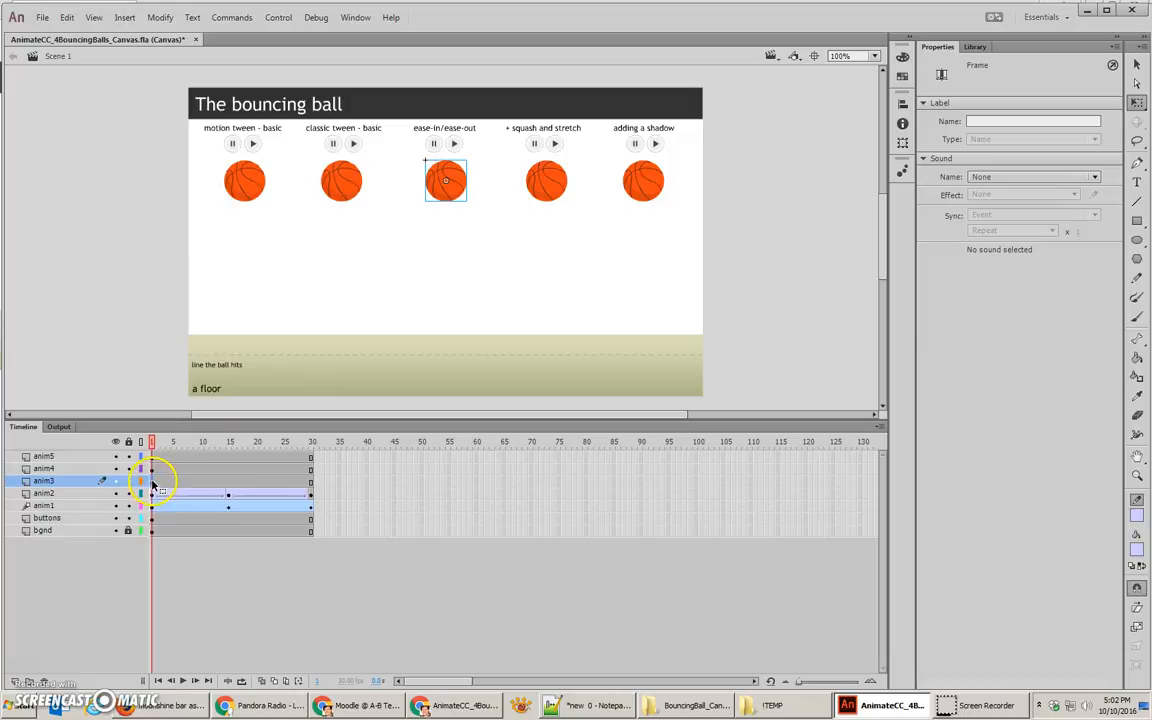
click(228, 482)
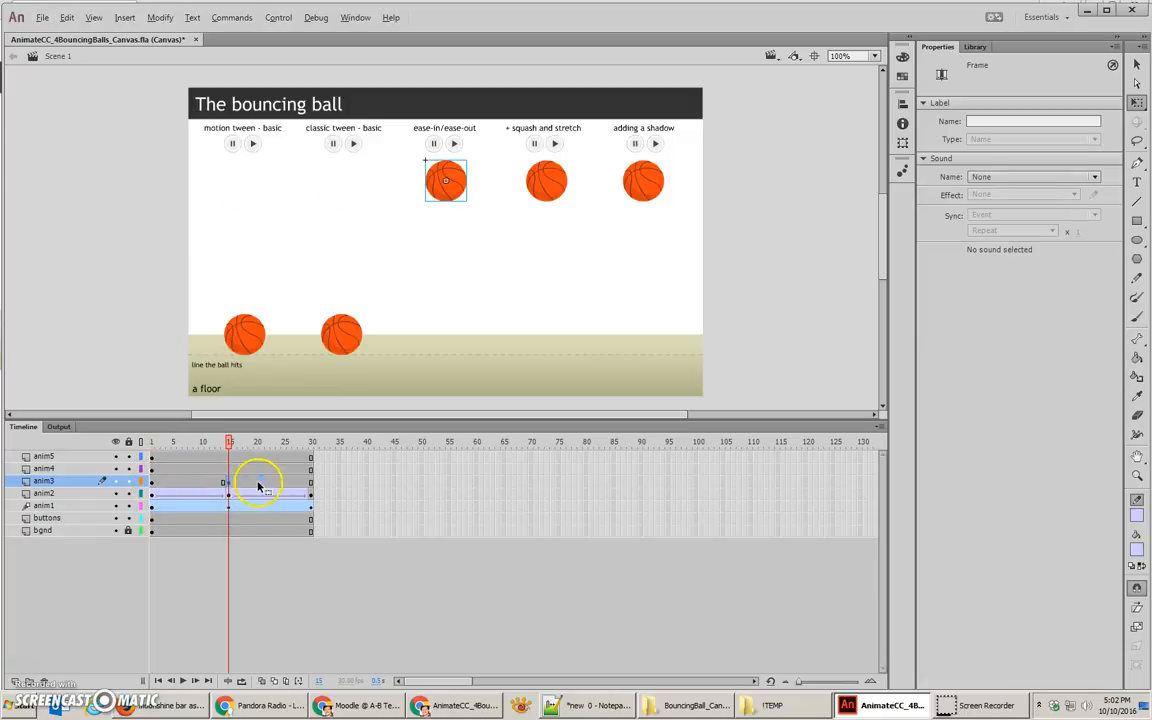
click(310, 484)
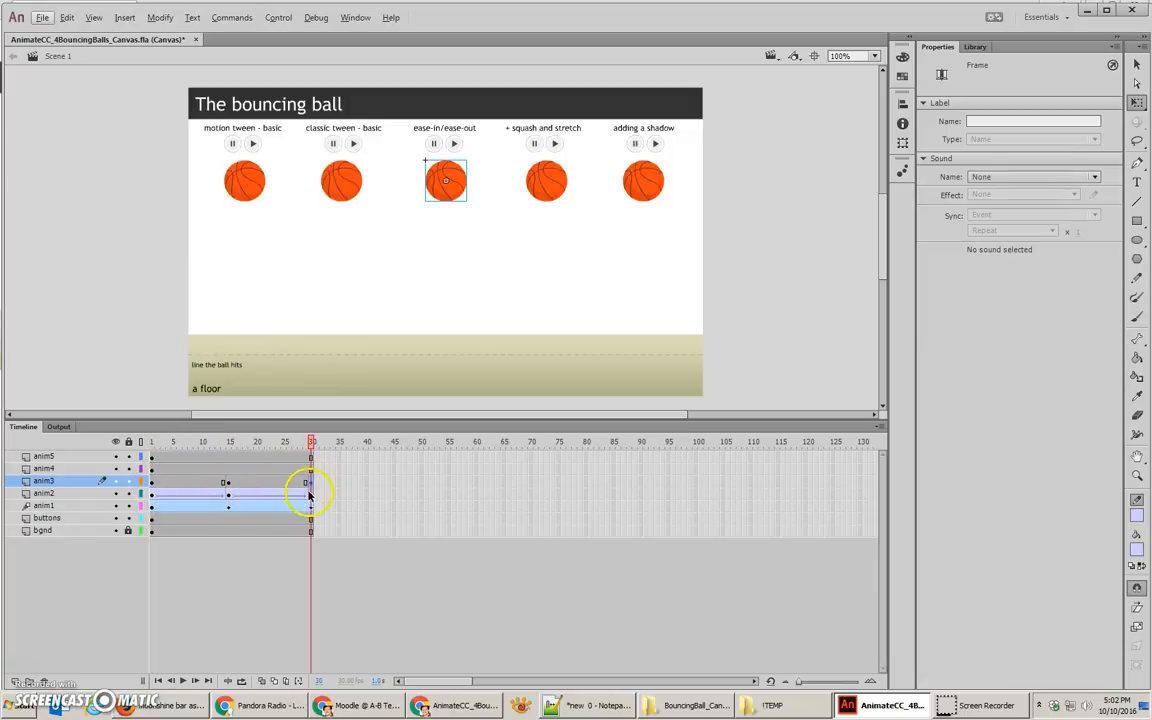
click(228, 484)
drag(454, 198, 453, 348)
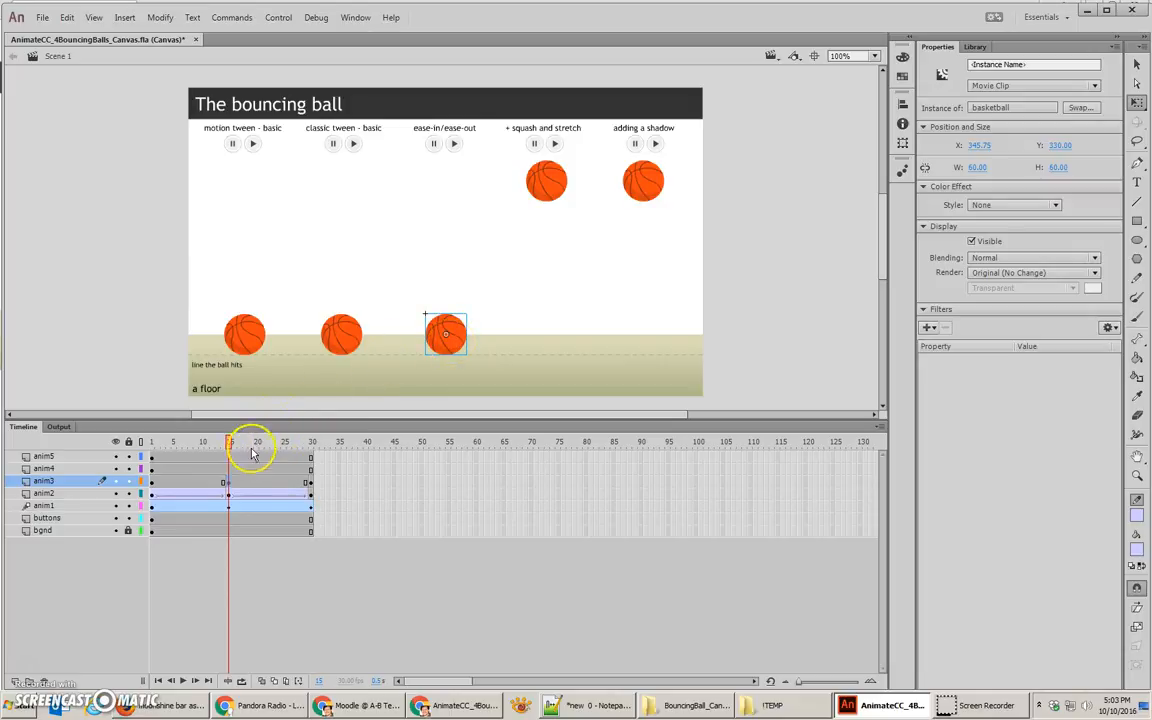
Step: Create classic tweens across both keyframe spans of the anim3 layer at once
drag(176, 481, 286, 487)
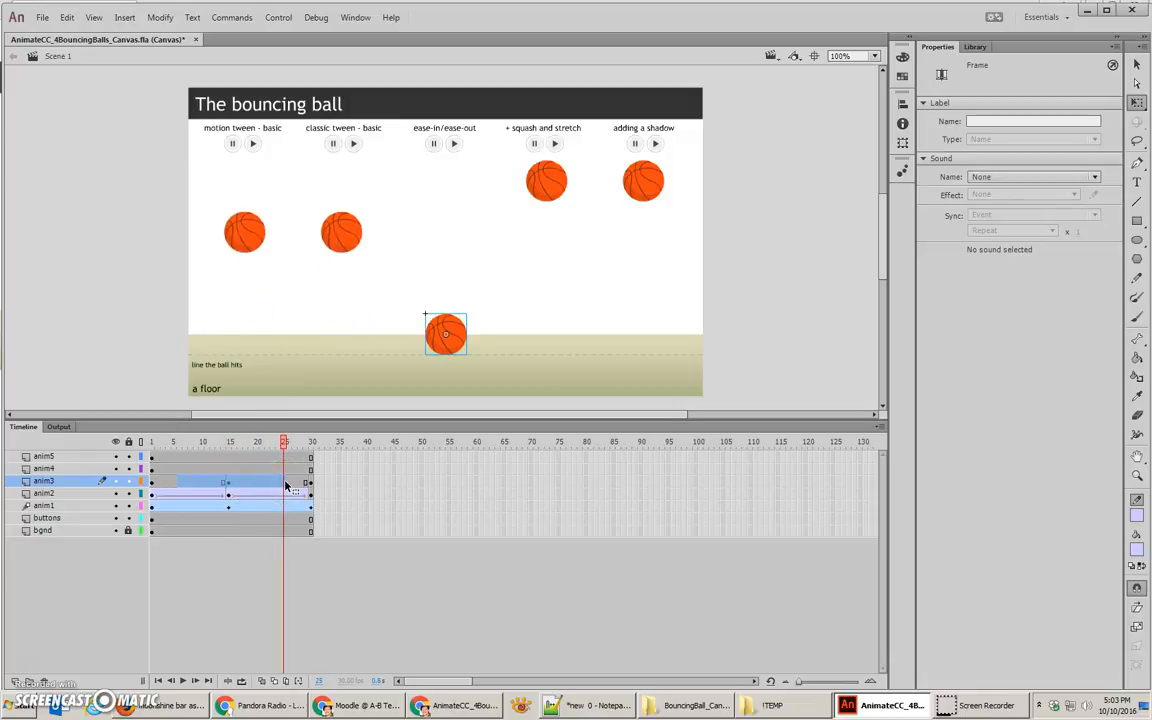
right_click(280, 484)
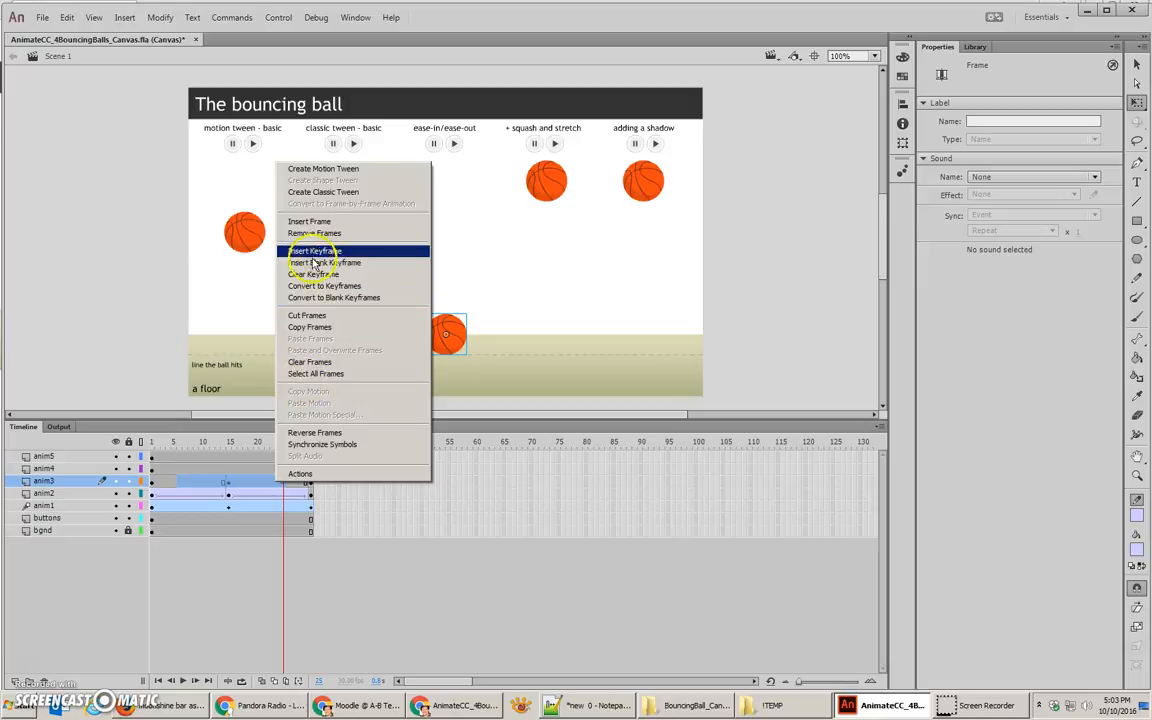
click(314, 196)
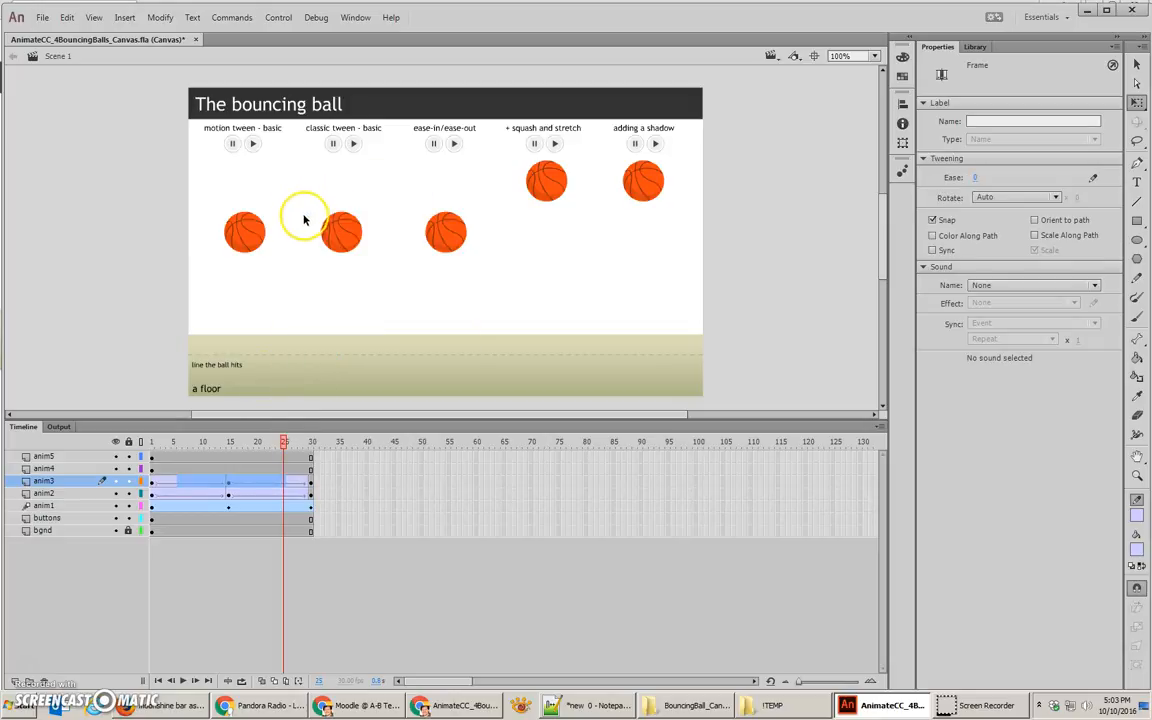
Step: Set the ease of the third ball's upward tween, frames 15 to 30 on anim3, to 100 out
click(257, 487)
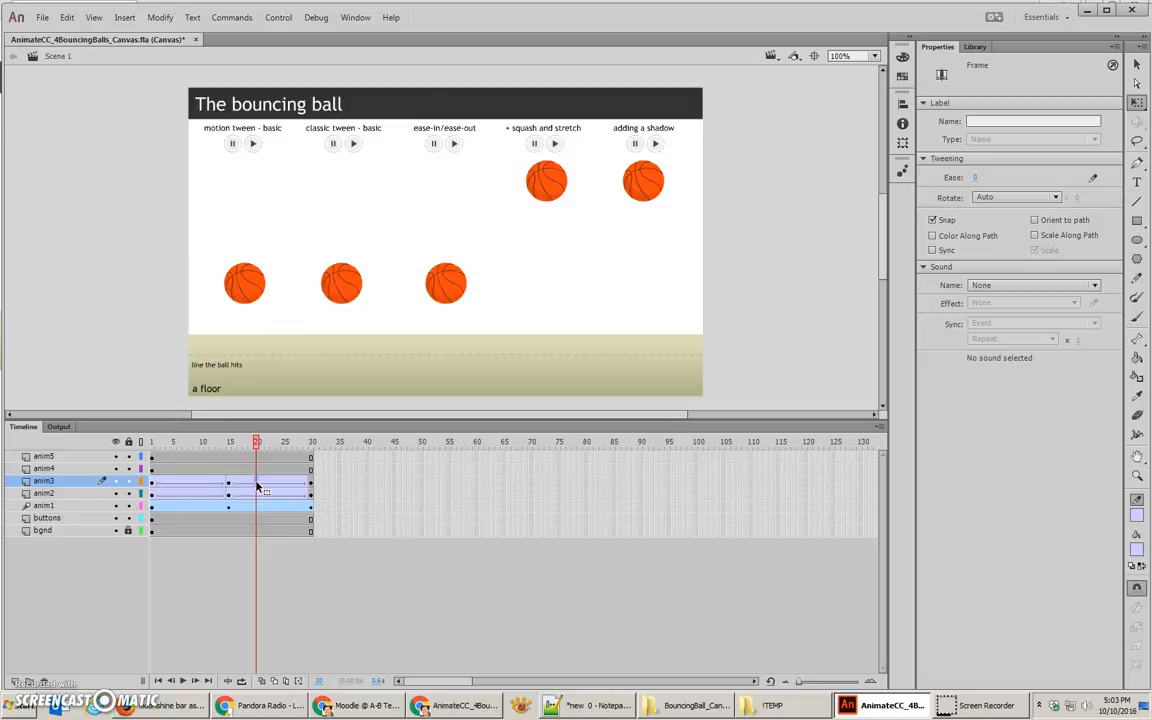
click(268, 485)
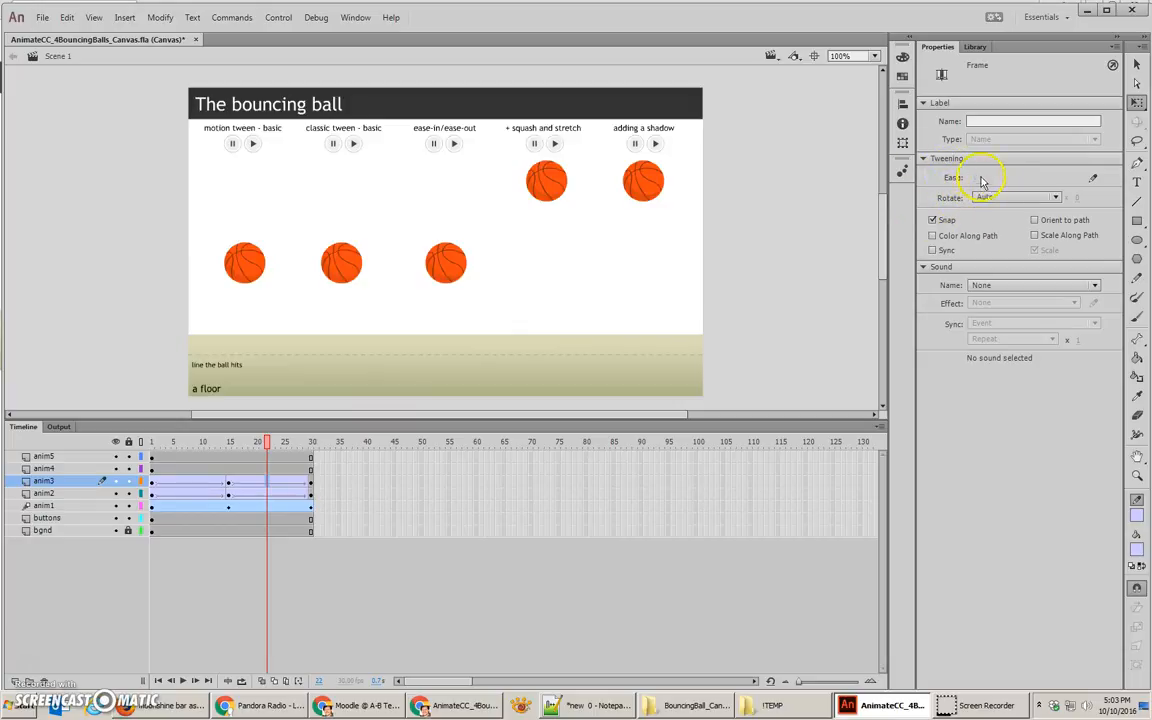
drag(1060, 168, 1056, 174)
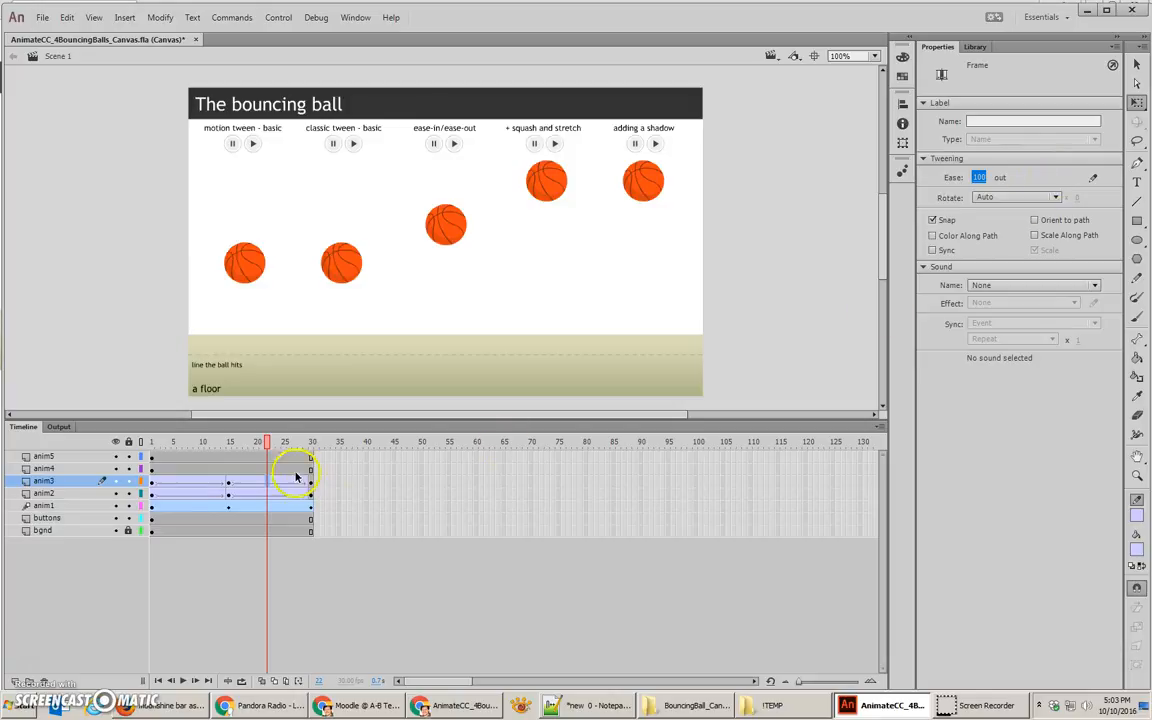
mouse_move(266, 441)
mouse_down()
mouse_move(226, 442)
mouse_move(310, 460)
mouse_move(265, 450)
mouse_up()
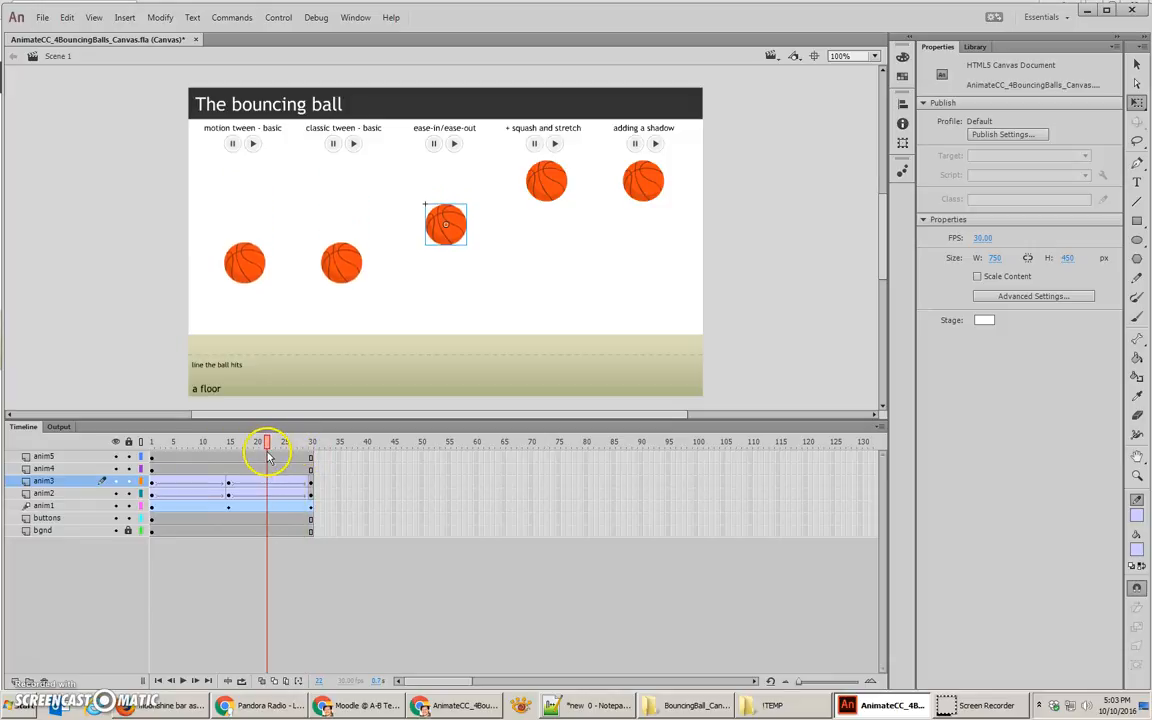
Step: Set the ease of the third ball's downward tween, frames 1 to 15 on anim3, to -100 in
click(195, 487)
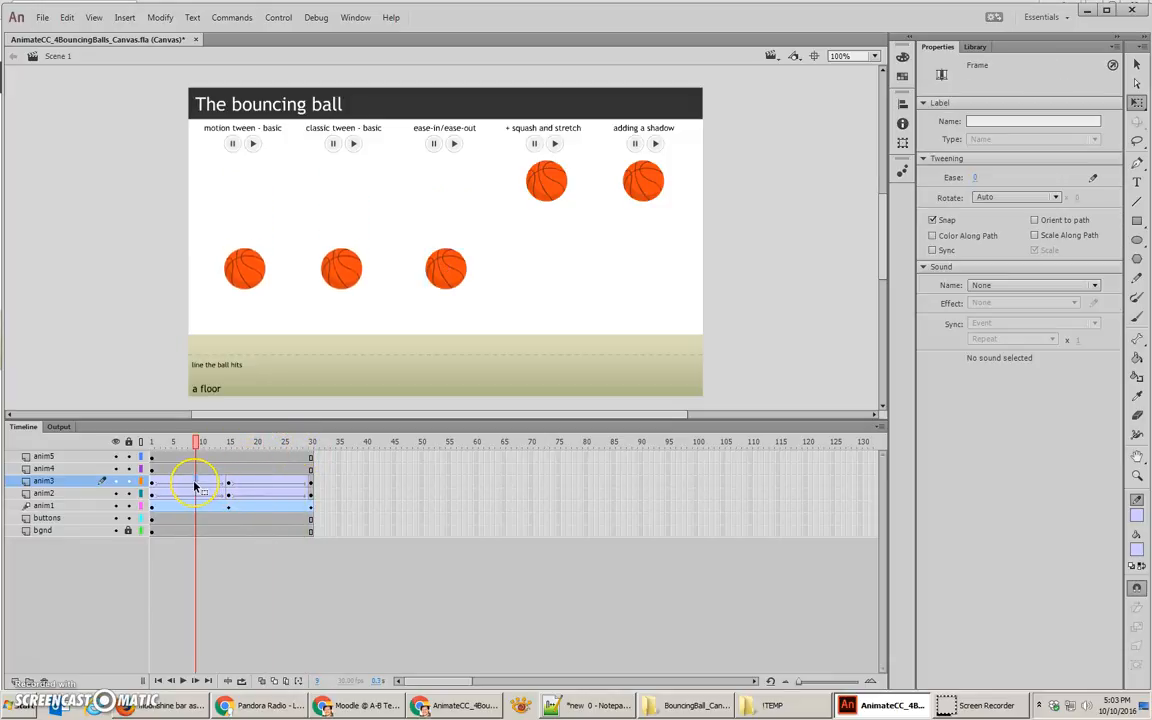
click(974, 177)
key(Return)
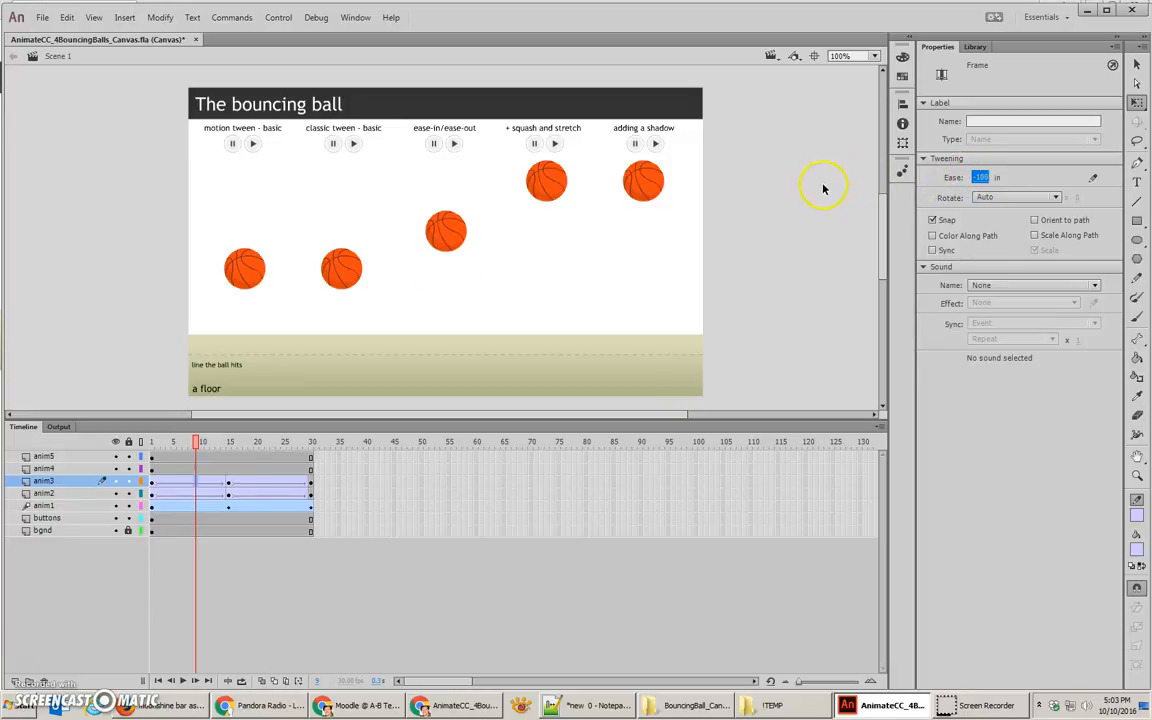
Step: Scrub the timeline to frame 30, save the file, and test the movie in the browser before returning to the document
drag(192, 445, 313, 465)
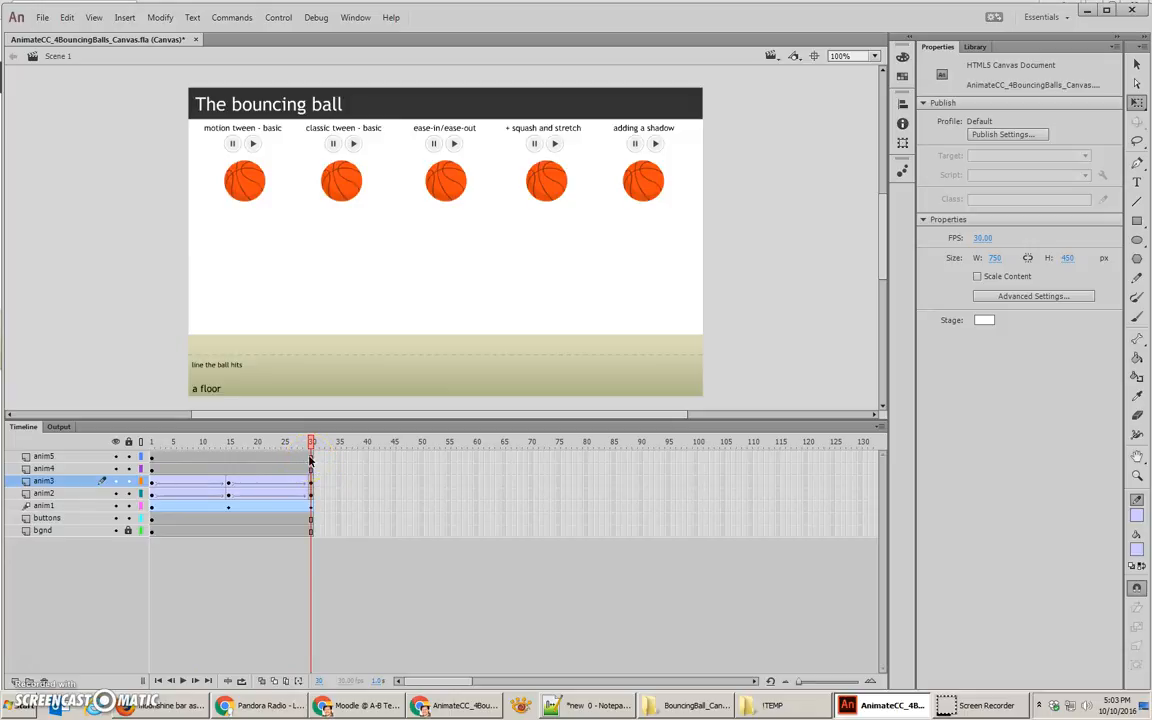
key(ctrl+s)
key(ctrl+Return)
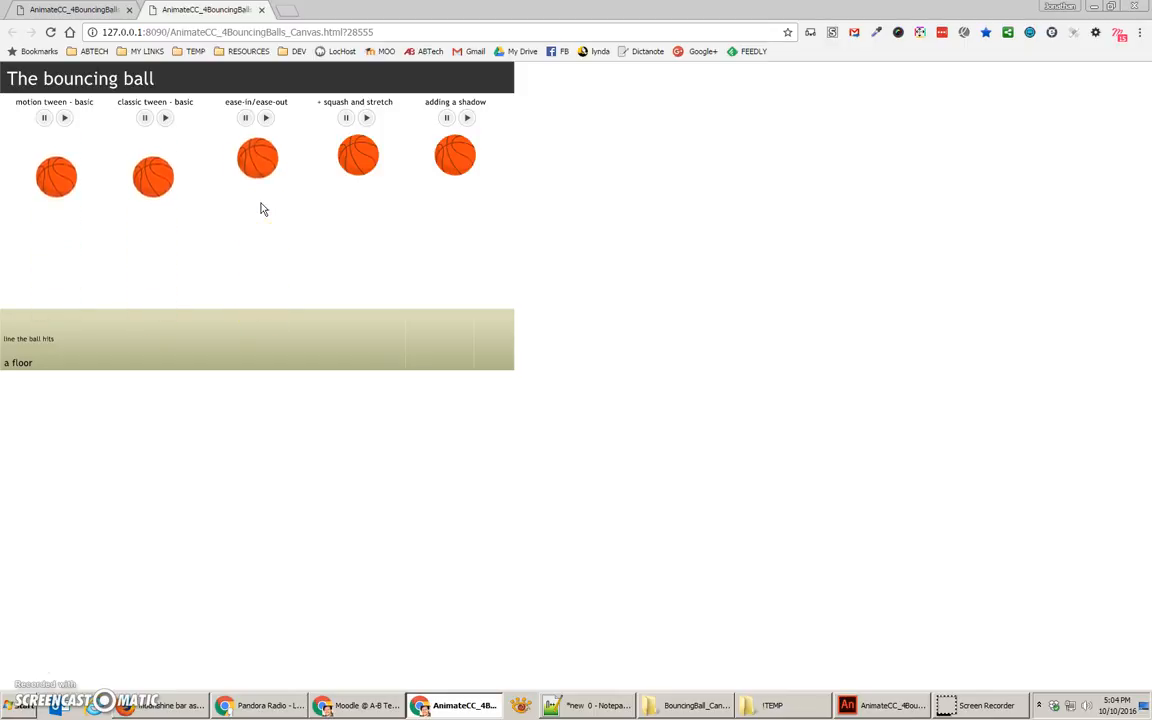
click(1095, 8)
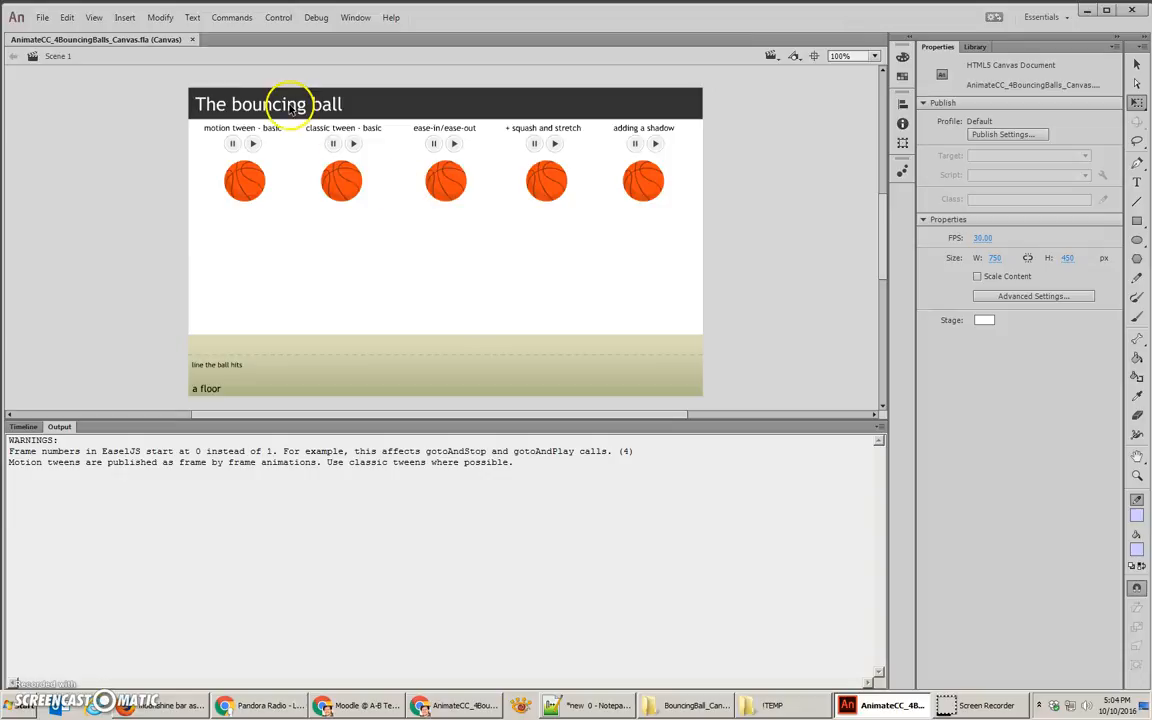
Step: Insert keyframes at frames 15 and 30 on the anim4 layer, and at frame 15 move the fourth ball straight down to Y 330
click(558, 188)
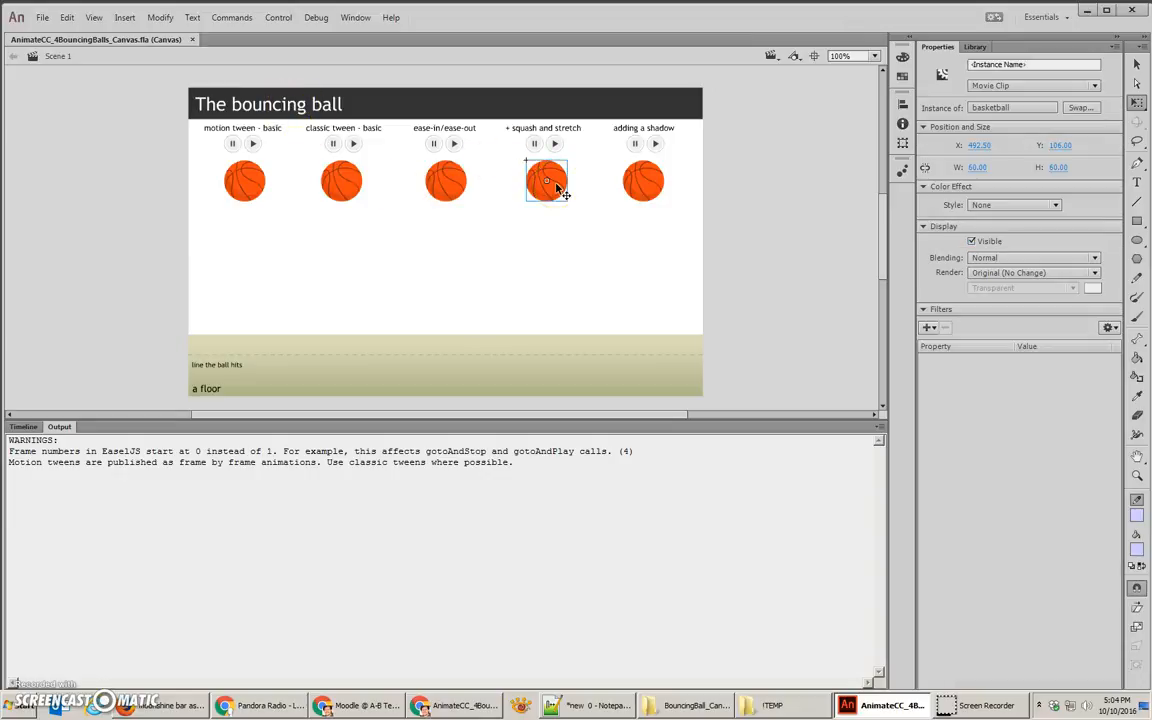
click(22, 426)
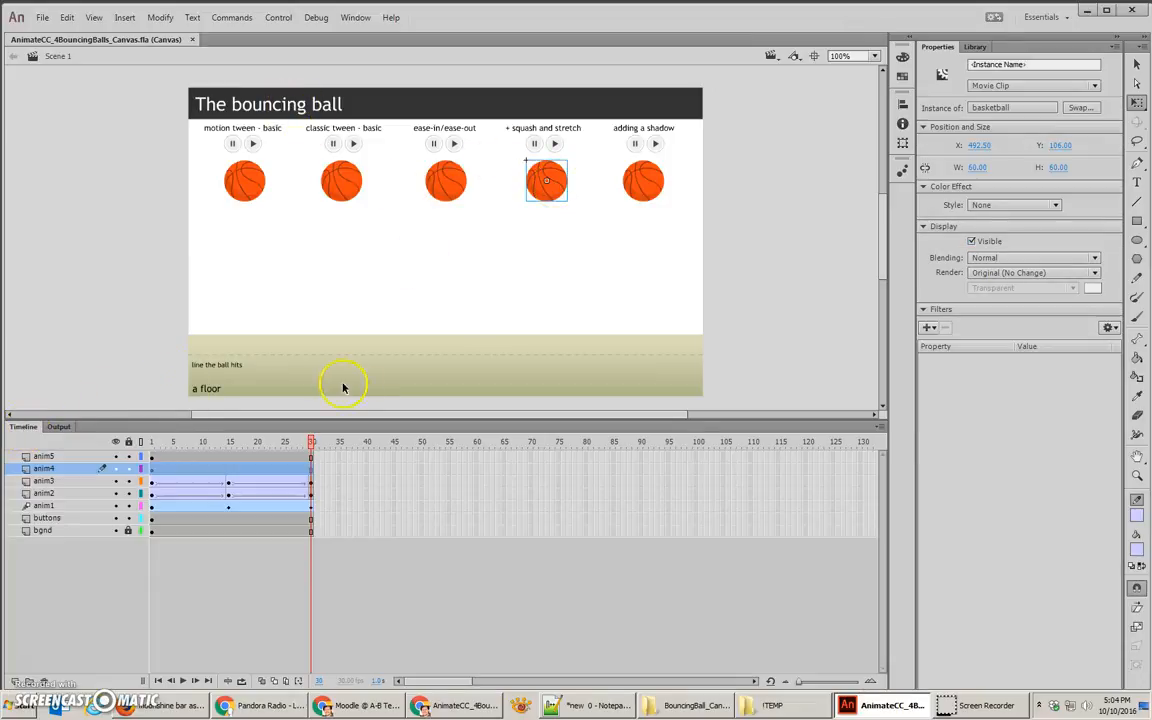
click(150, 469)
drag(254, 476, 311, 478)
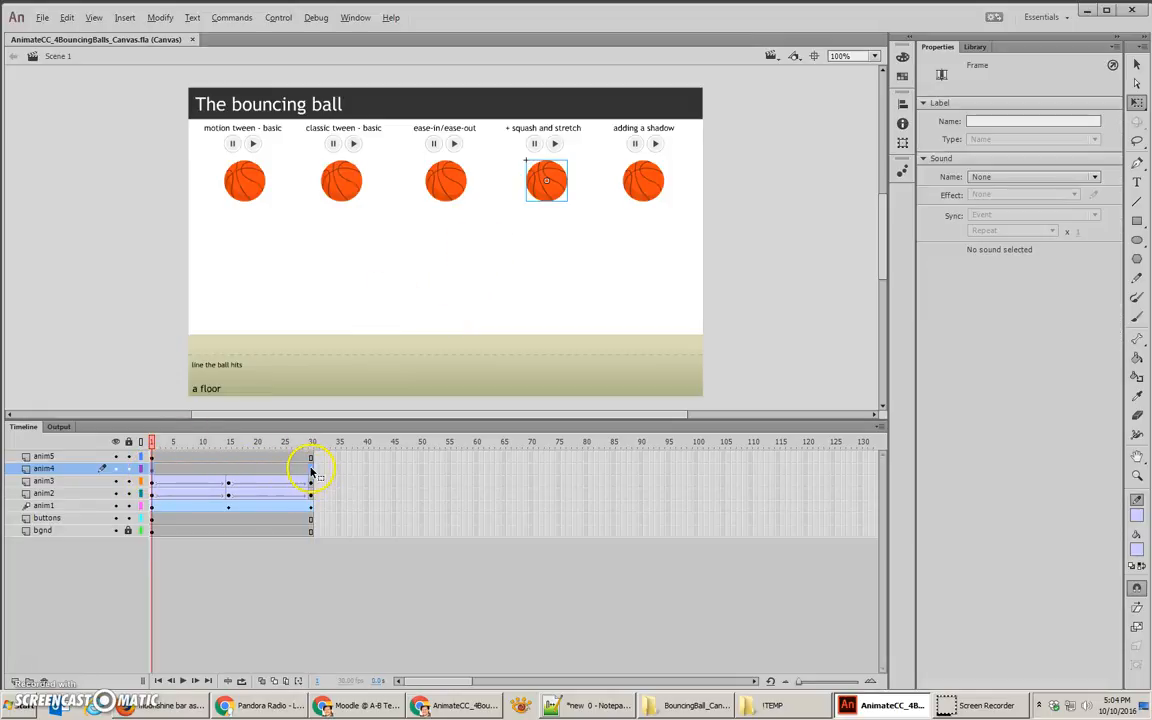
click(229, 472)
drag(555, 189, 556, 337)
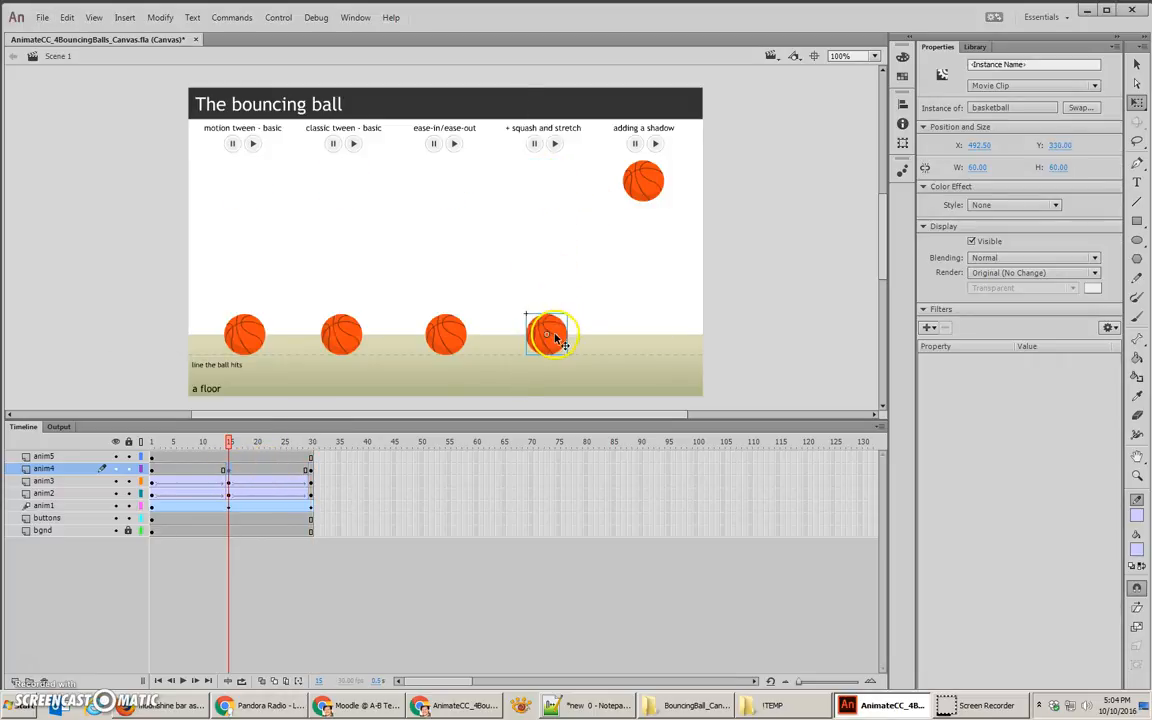
Step: Create classic tweens across both keyframe spans of the anim4 layer at once
drag(203, 473, 259, 474)
right_click(260, 474)
click(260, 474)
click(182, 472)
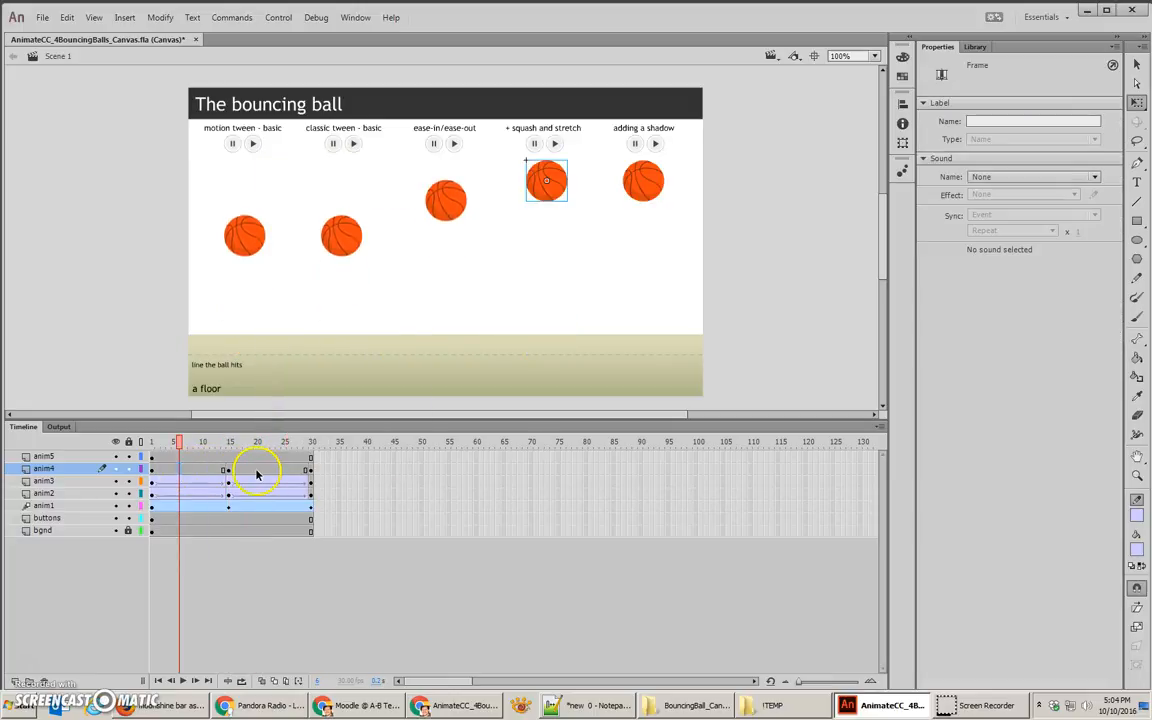
drag(257, 472, 195, 478)
right_click(195, 478)
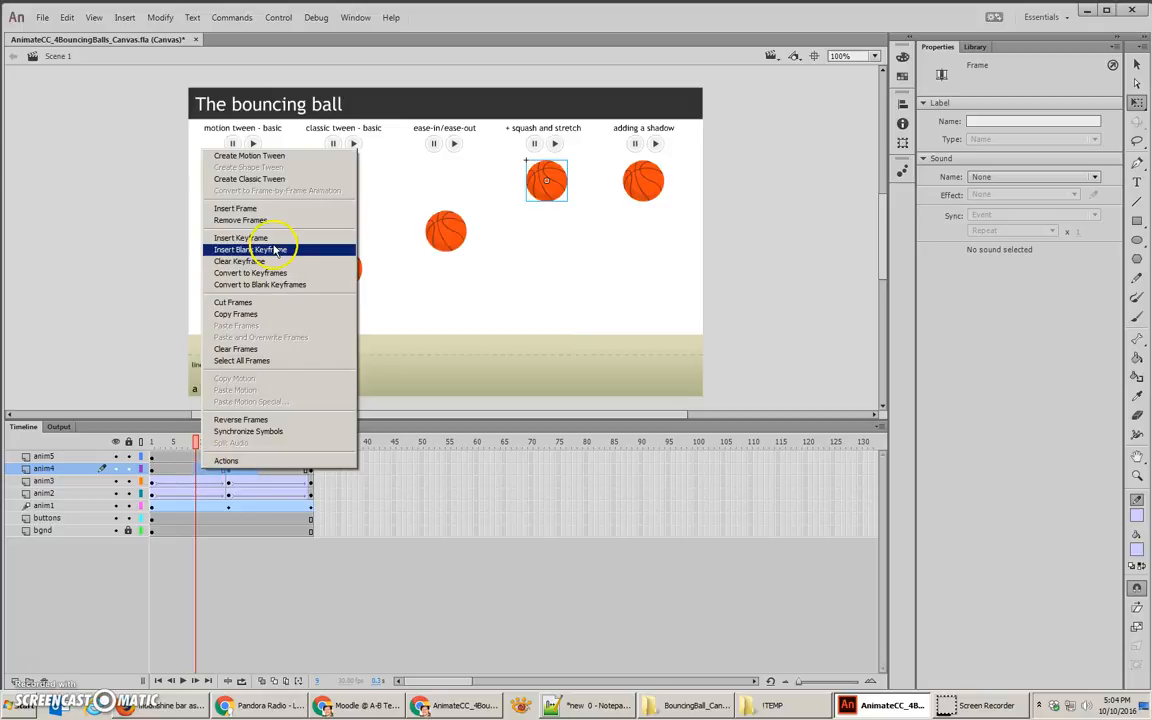
click(250, 179)
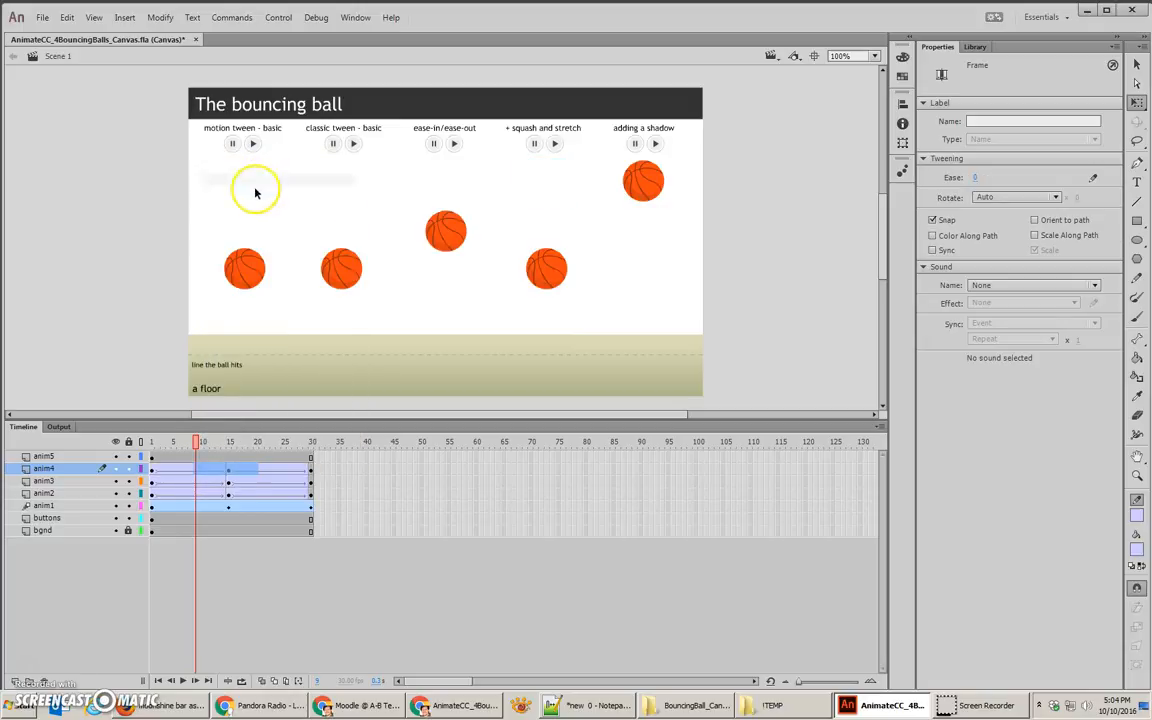
Step: Insert a keyframe at frame 13 on anim4 and move the fourth ball straight down to about Y 319
click(204, 470)
mouse_move(202, 441)
mouse_down()
mouse_move(230, 450)
mouse_move(220, 452)
mouse_up()
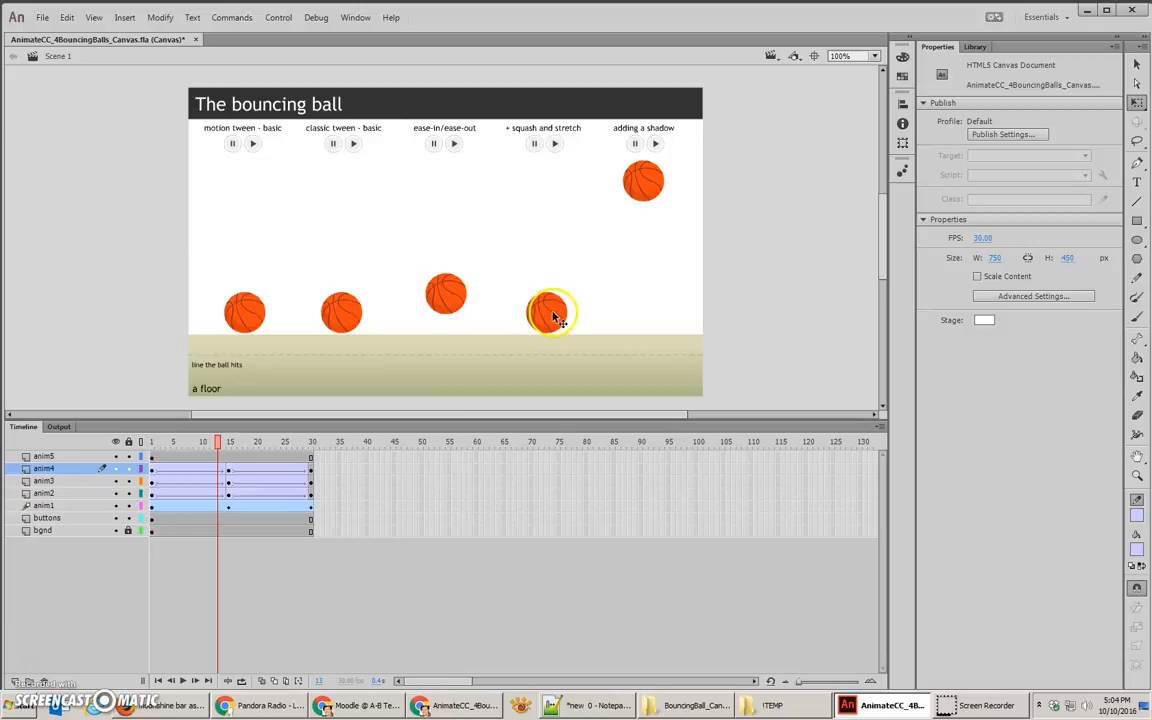
right_click(219, 470)
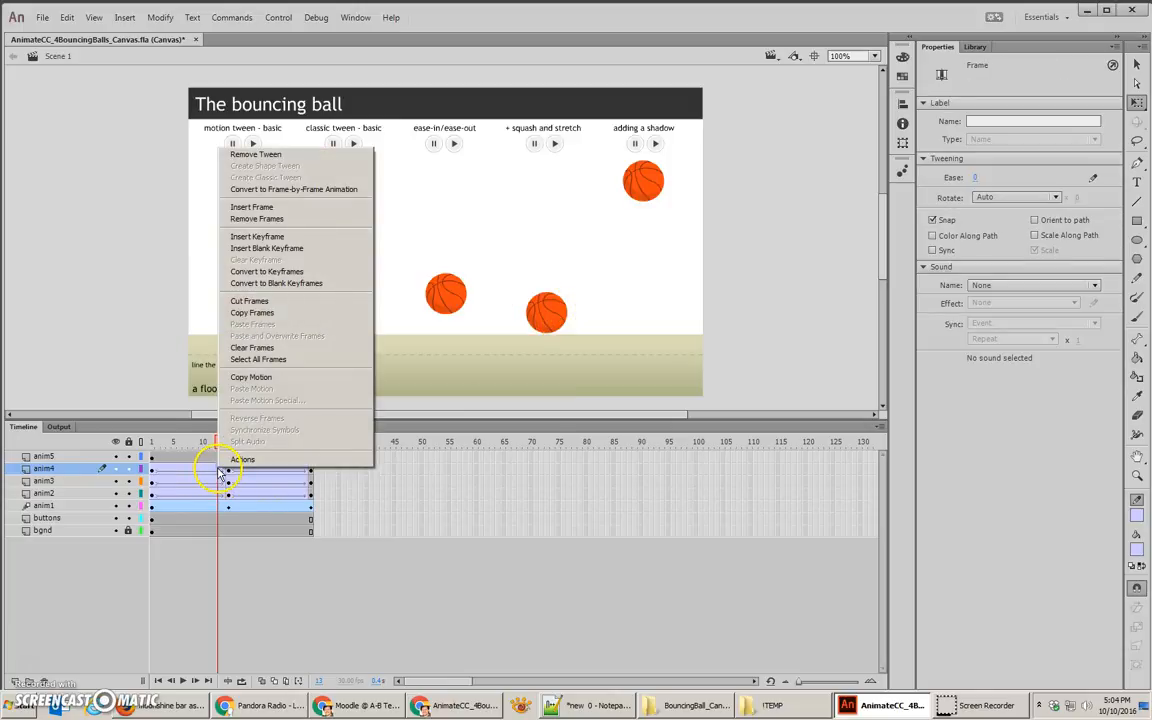
click(280, 237)
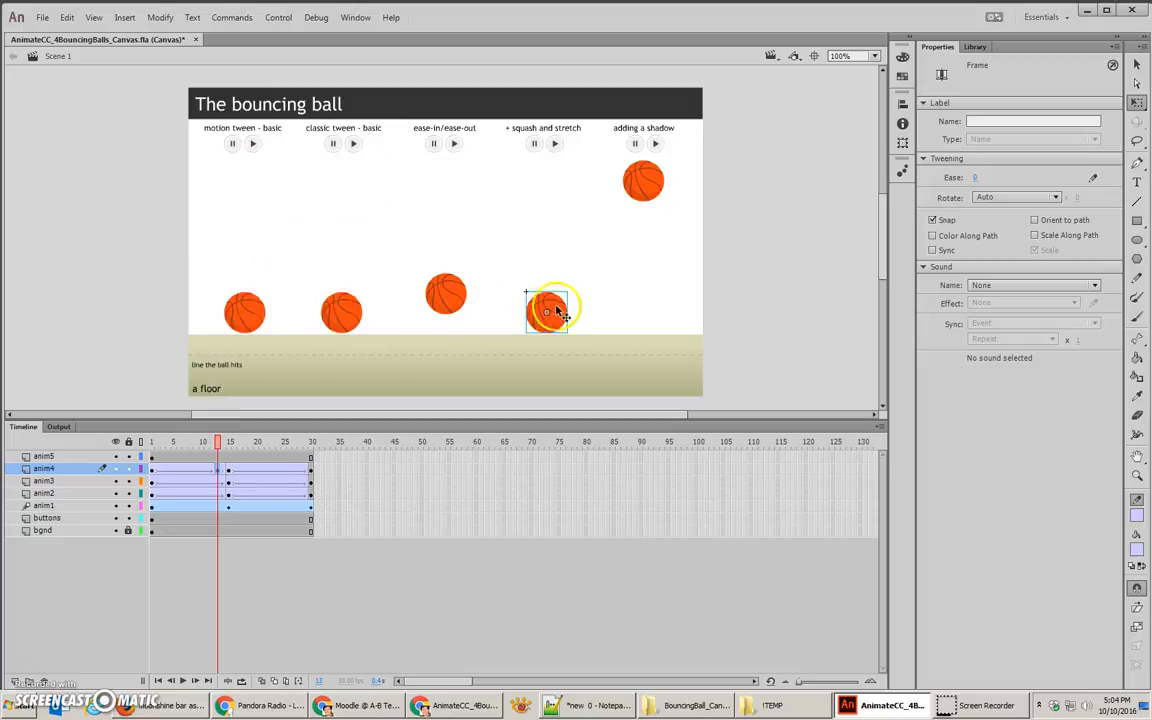
drag(548, 309, 557, 322)
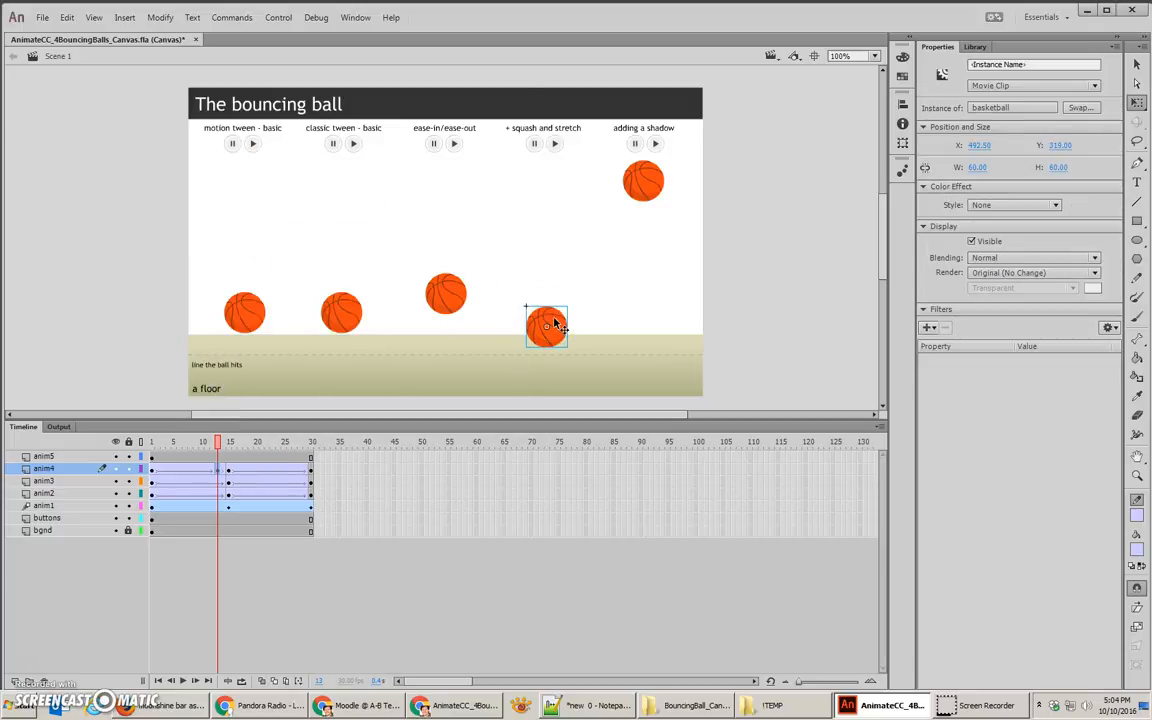
Step: Stretch the fourth ball at frame 13 to about 51 wide by 87 high, and nudge it up to the dashed line at about Y 302
key(ctrl+equal)
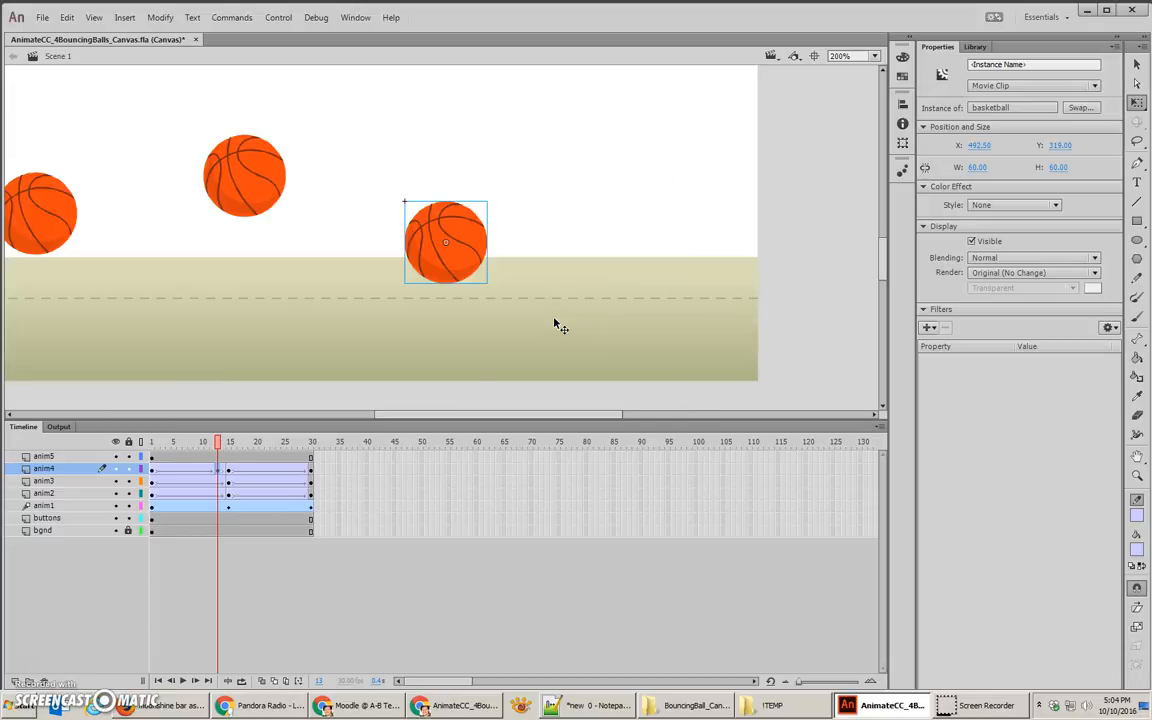
click(568, 311)
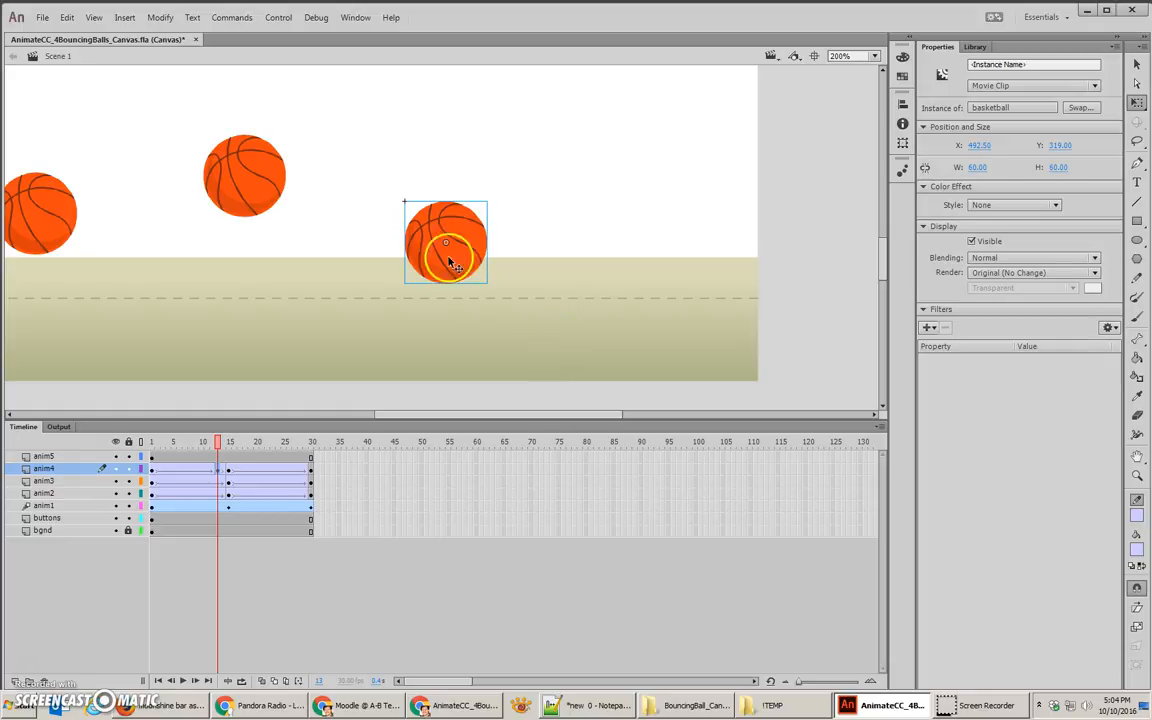
click(439, 221)
drag(446, 203, 446, 179)
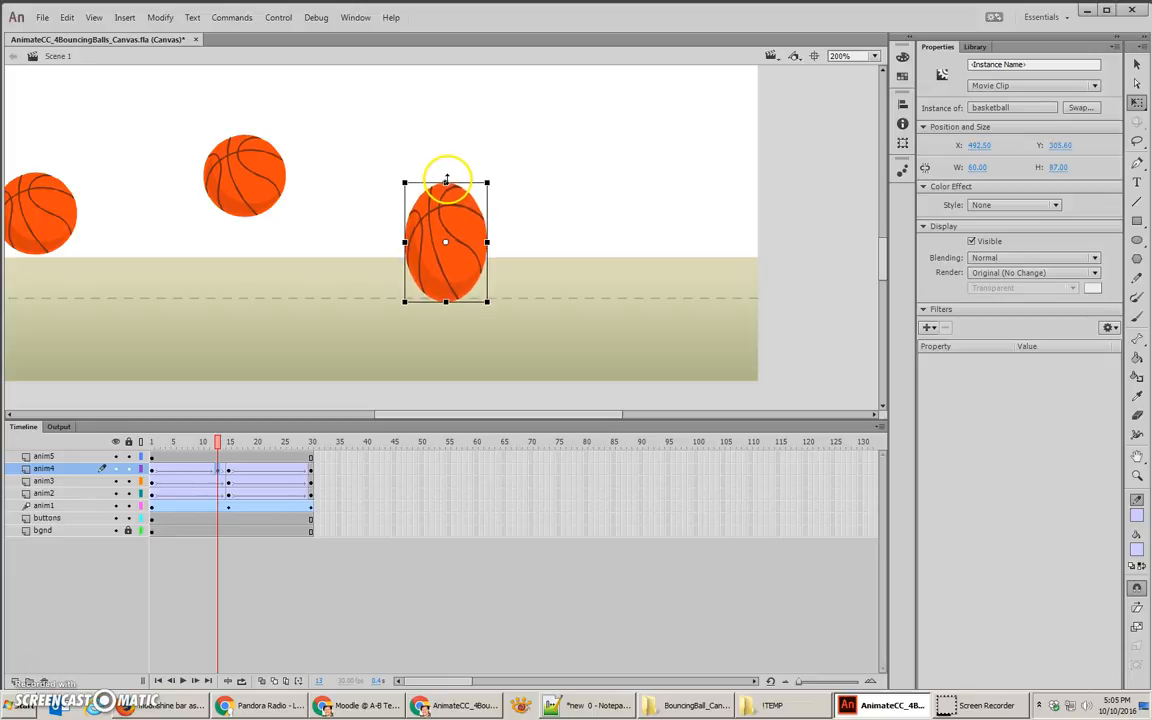
drag(487, 243, 481, 243)
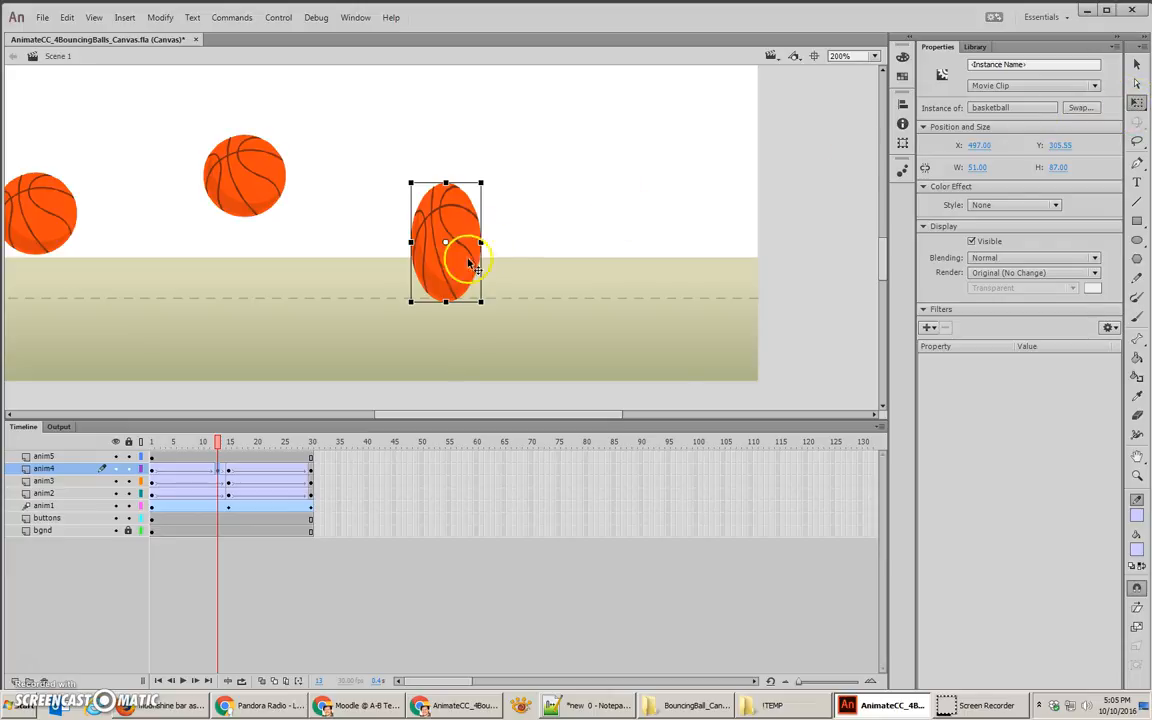
drag(450, 292, 465, 292)
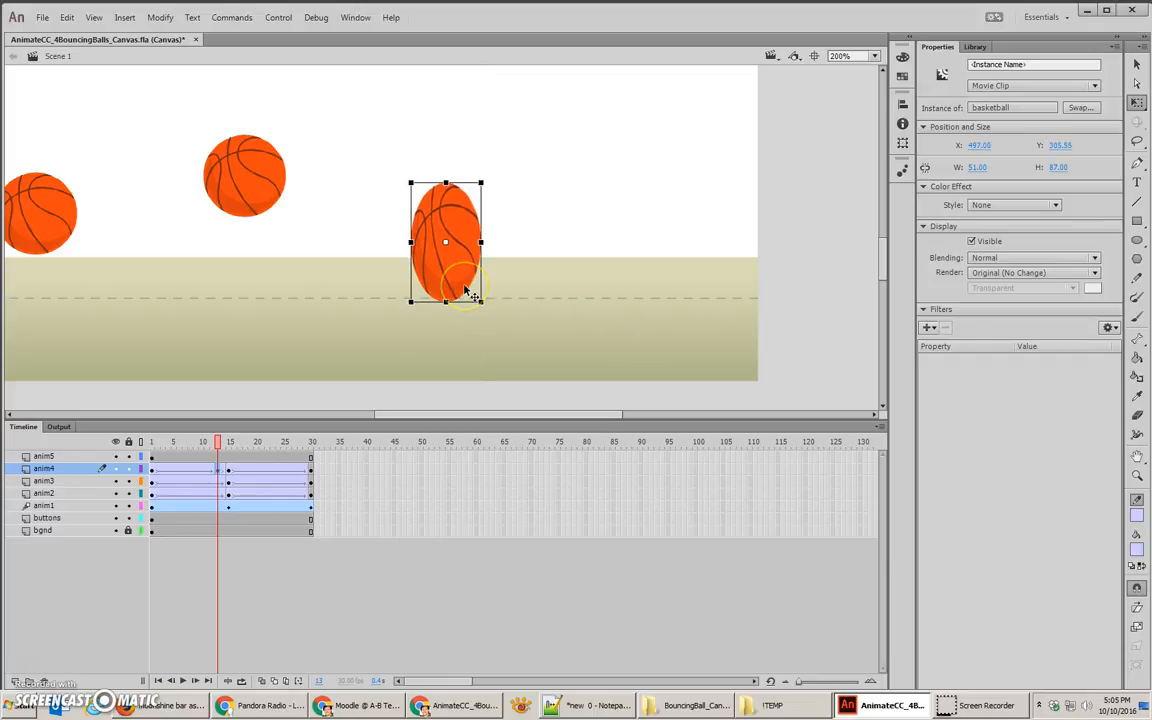
key(Up)
key(Up)
key(Up)
key(Up)
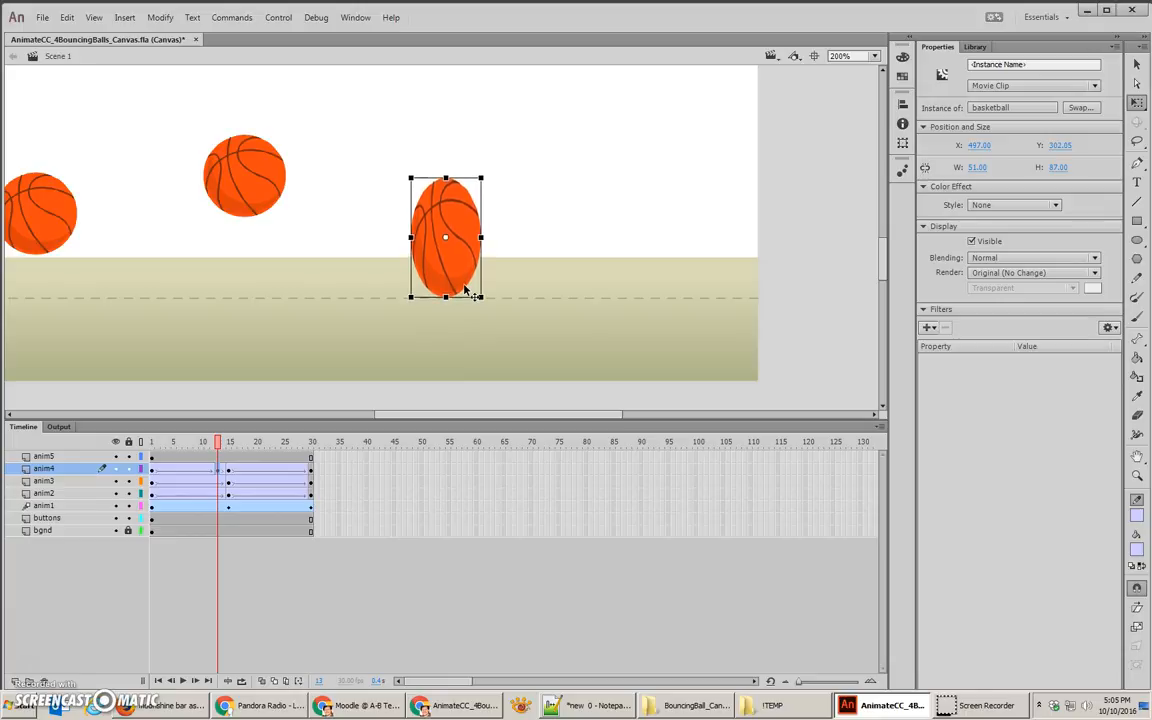
Step: Squash the fourth ball at frame 15 to about 80 wide by 48 high, and nudge it down to the dashed line at Y 341
click(217, 476)
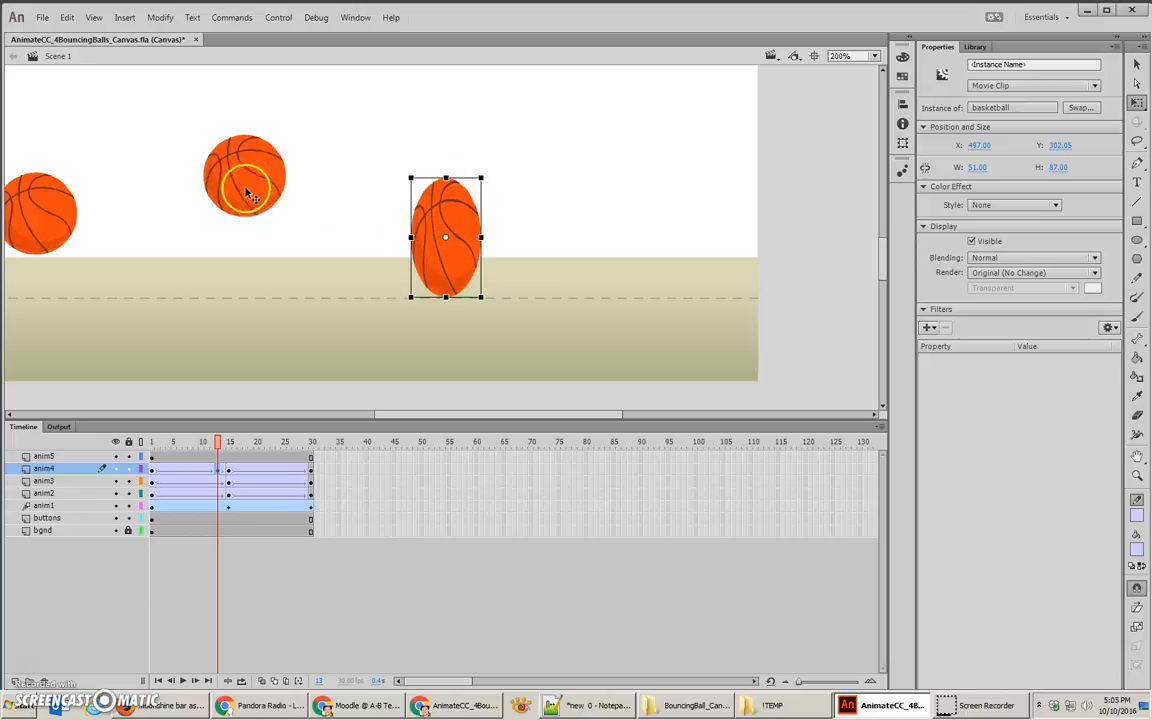
click(229, 476)
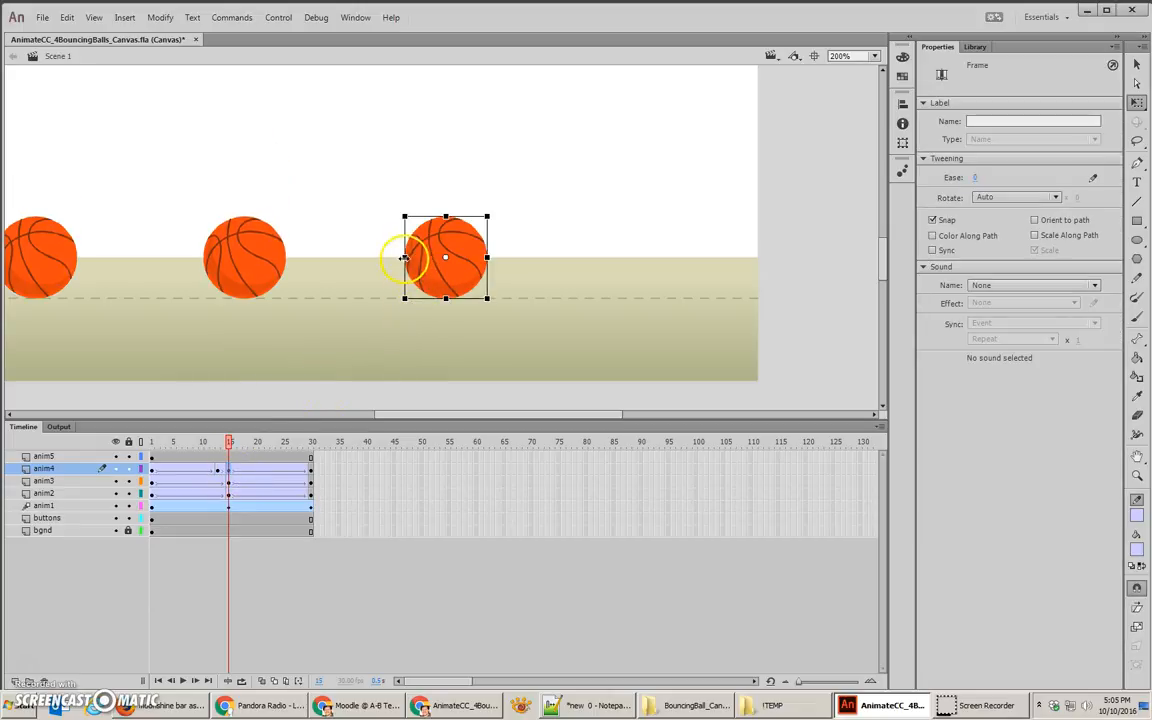
drag(402, 257, 383, 257)
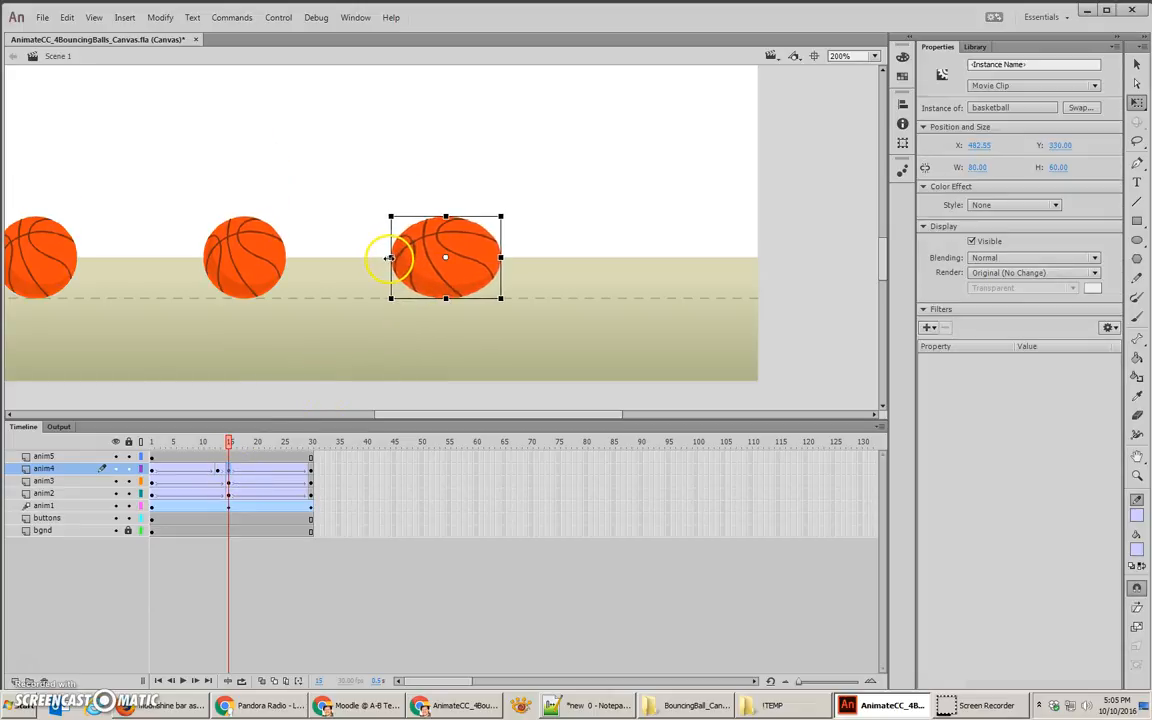
drag(446, 216, 446, 224)
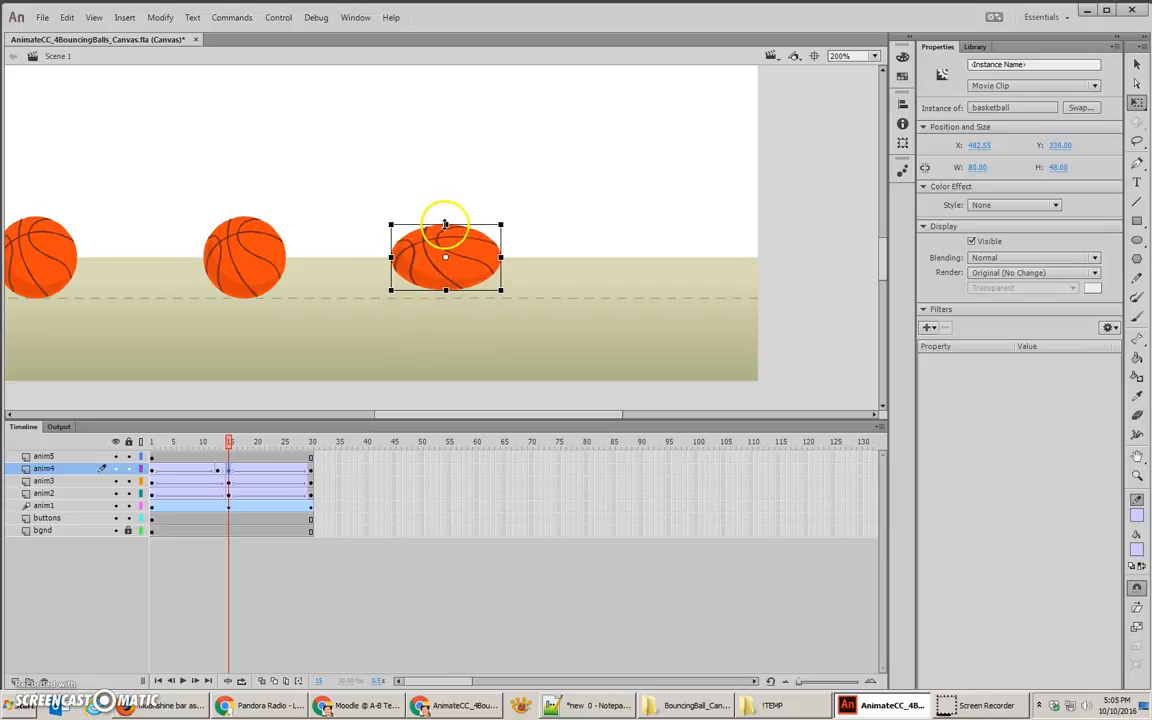
key(Down)
key(Down)
key(Down)
key(Down)
key(Down)
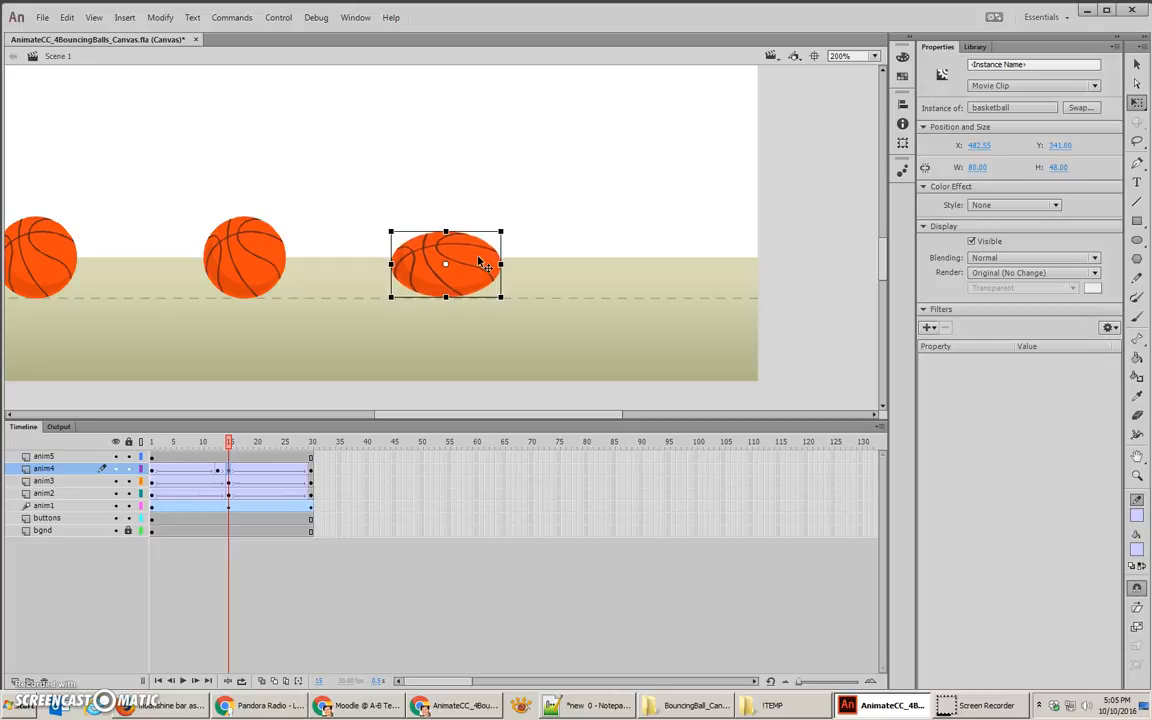
Step: Copy the stretched-ball keyframe from frame 13 to frame 17 on the anim4 layer
drag(228, 442, 229, 443)
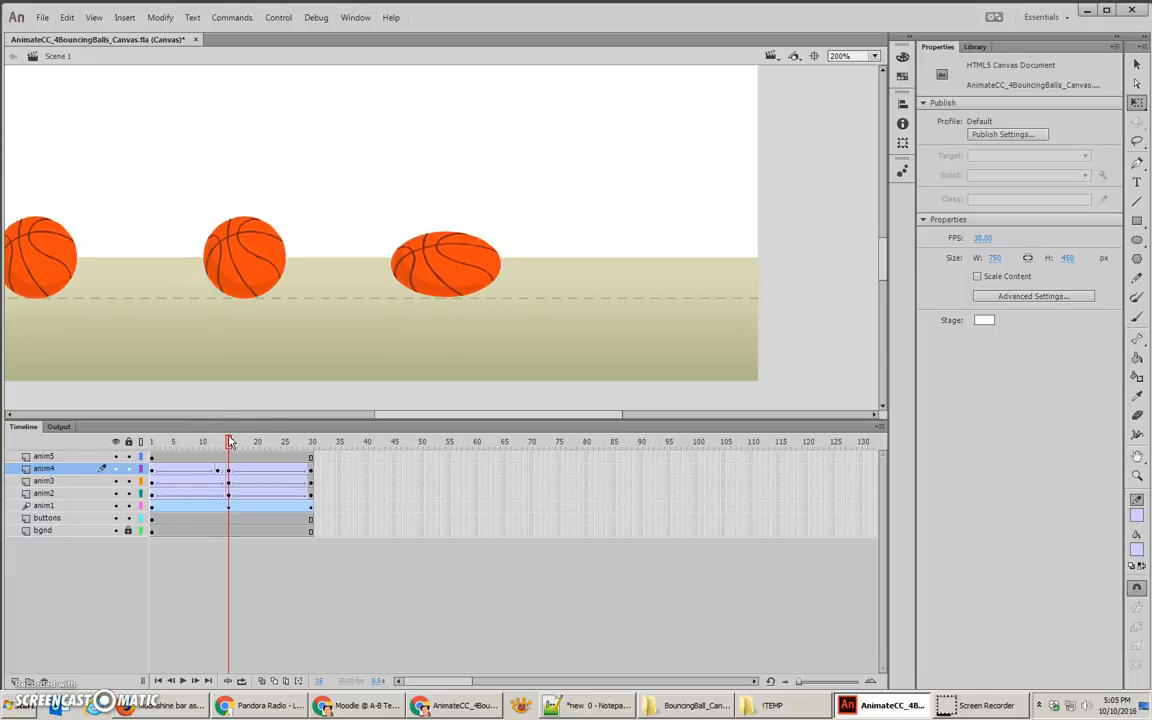
mouse_move(229, 442)
mouse_down()
mouse_move(239, 437)
mouse_move(229, 446)
mouse_up()
click(218, 472)
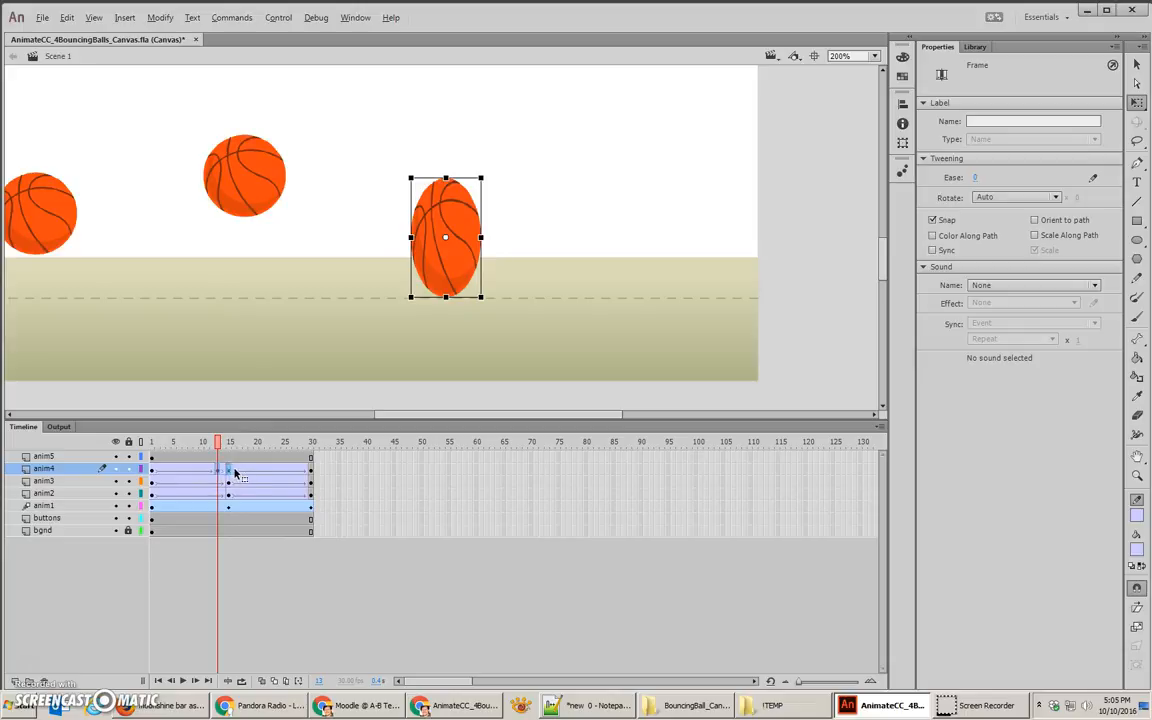
click(240, 471)
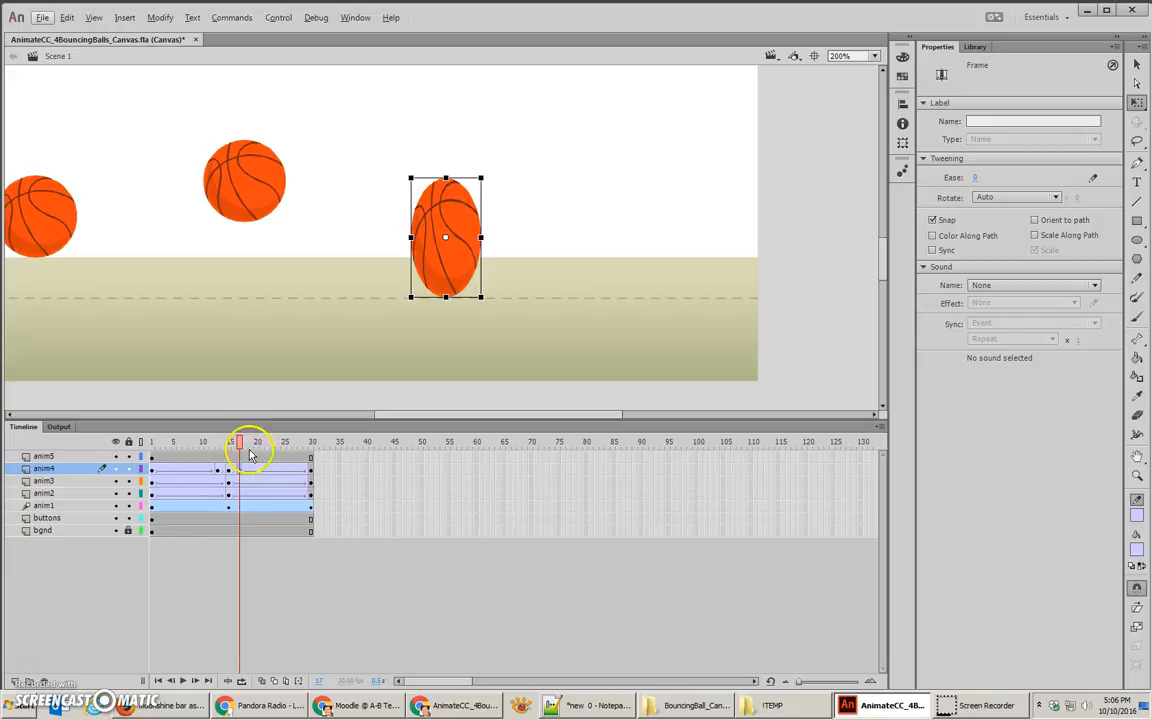
Step: Adjust the ease of the fourth ball's upward tween, frames 17 to 30, and set its downward tween, frames 1 to 13, to -100 in
drag(239, 442, 267, 442)
click(272, 481)
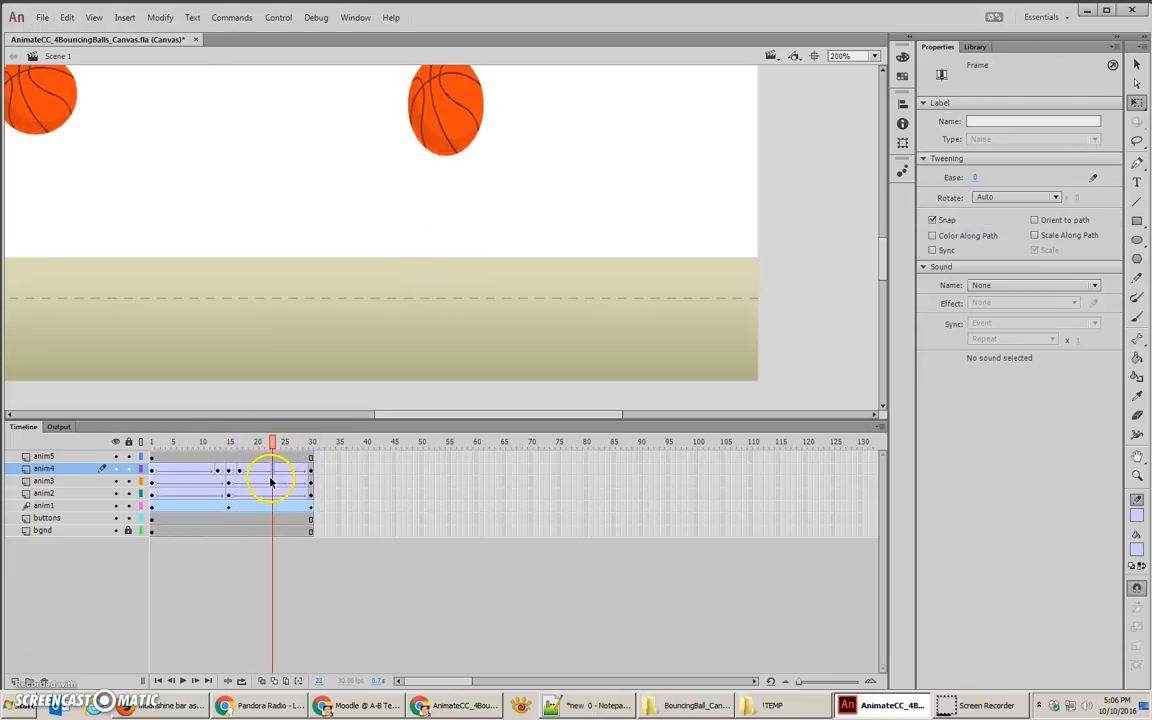
click(974, 177)
click(305, 474)
click(185, 470)
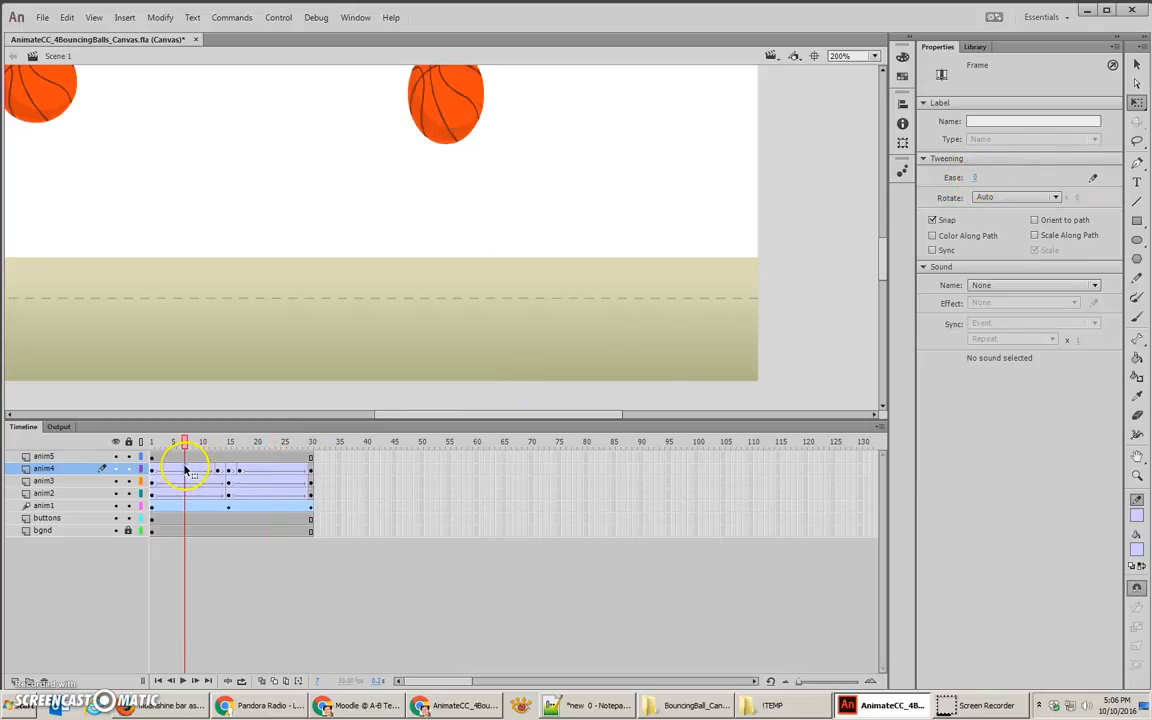
drag(977, 180, 594, 175)
Step: Preview the squash-and-stretch bounce by scrubbing at 100% zoom and testing the movie in the browser, and return to the document
key(ctrl+1)
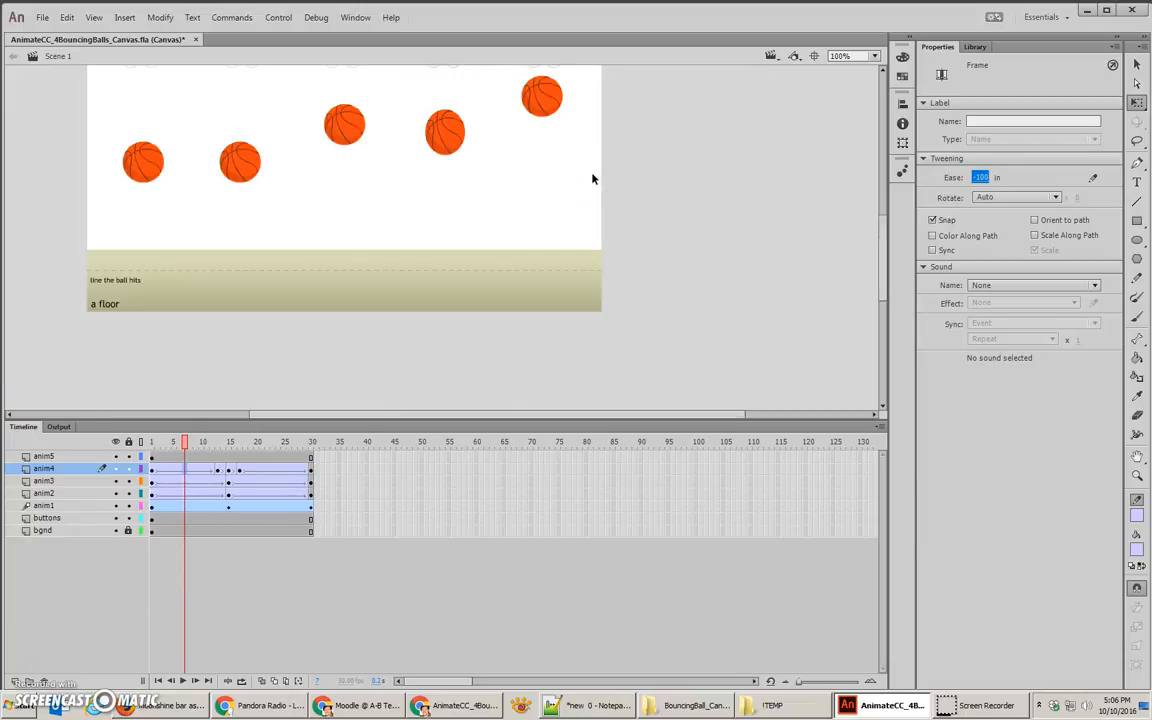
drag(566, 162, 576, 247)
drag(199, 437, 313, 440)
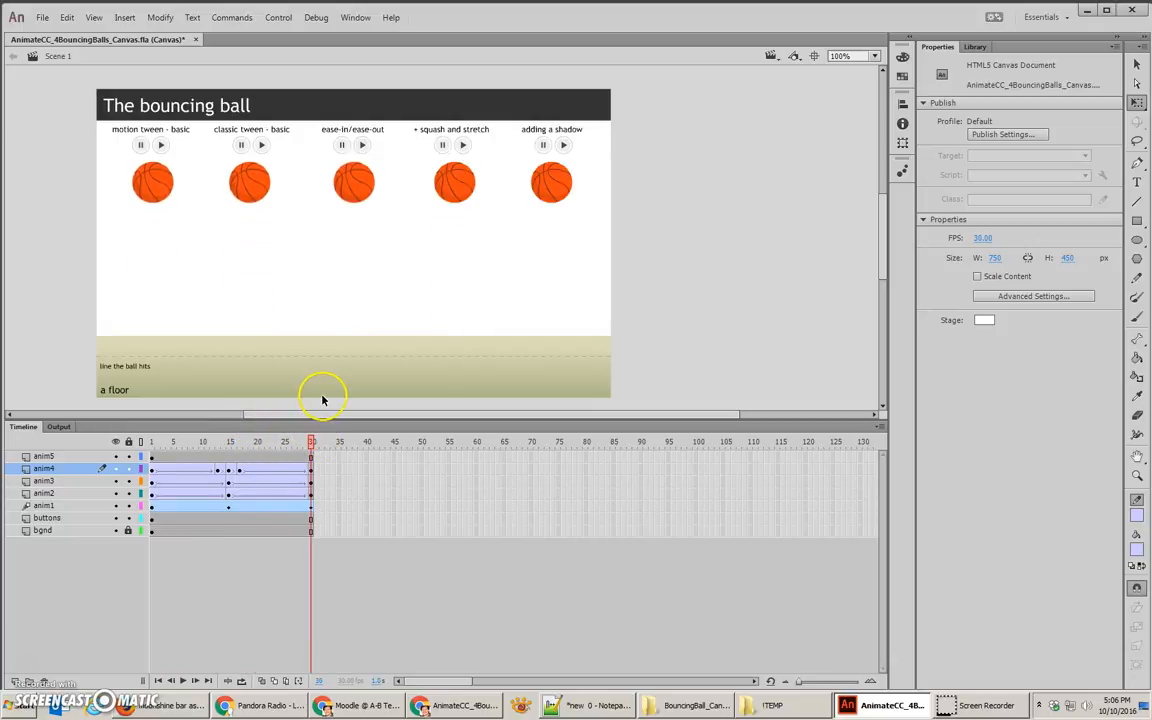
key(ctrl+Return)
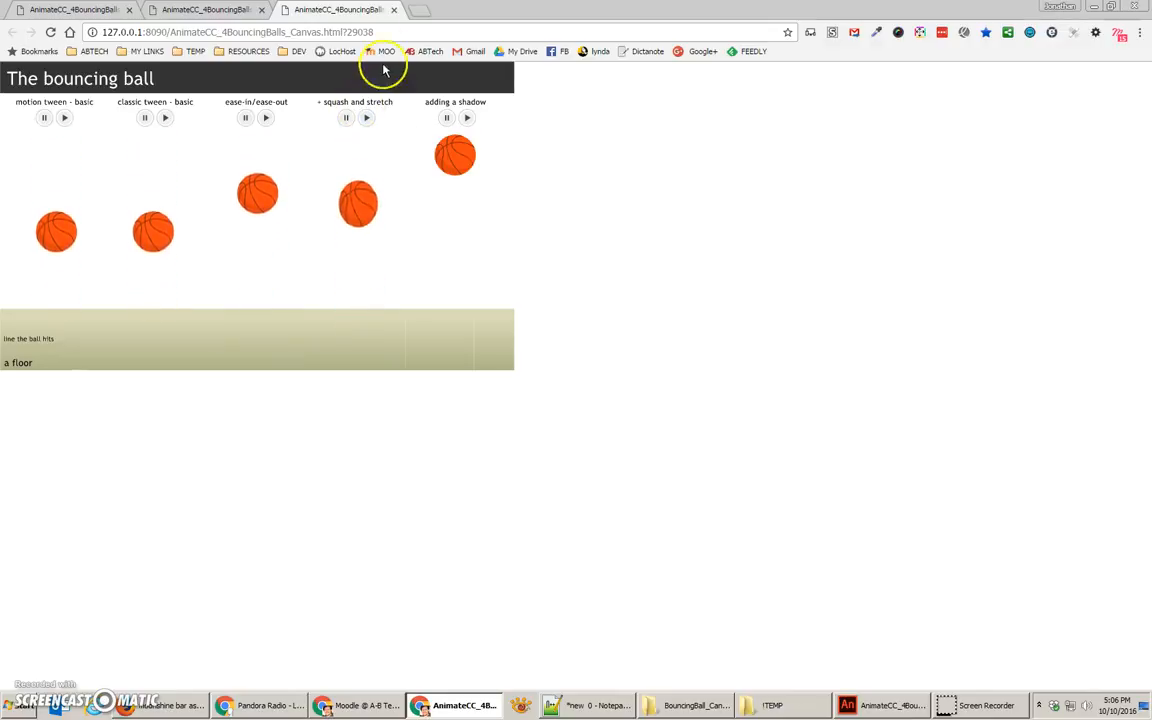
key(alt+Tab)
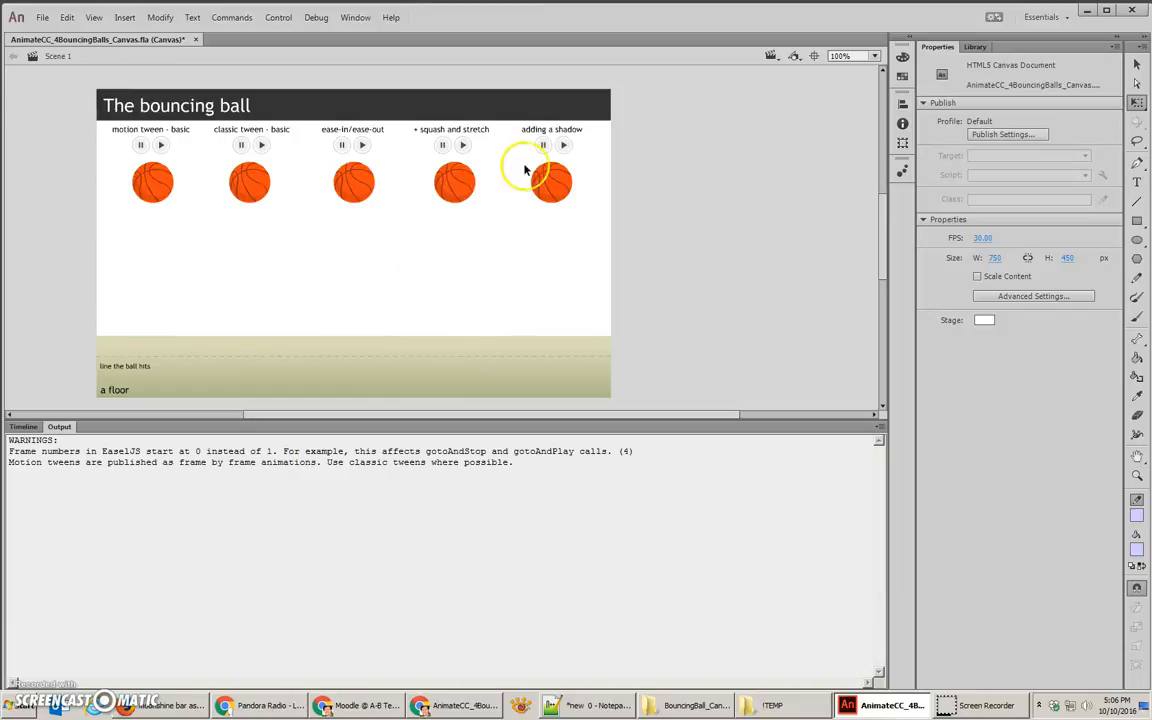
Step: Delete the fifth ball from the anim5 layer and copy anim4's frames 1 to 30 onto it
click(546, 186)
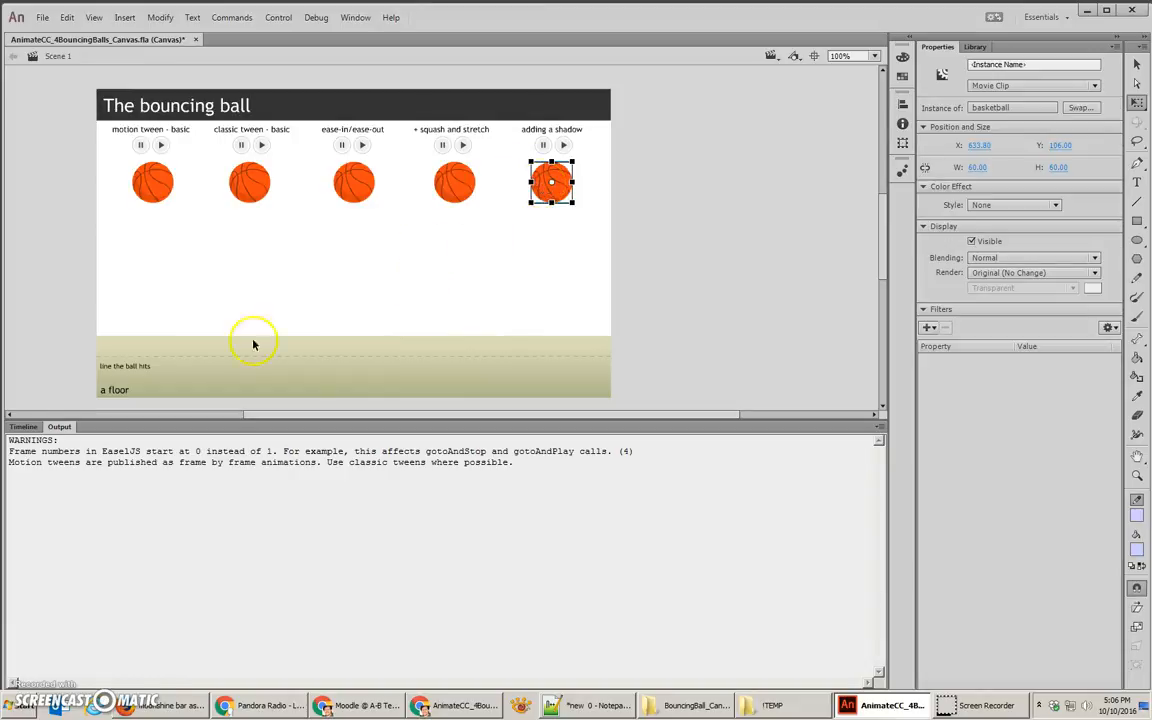
click(22, 428)
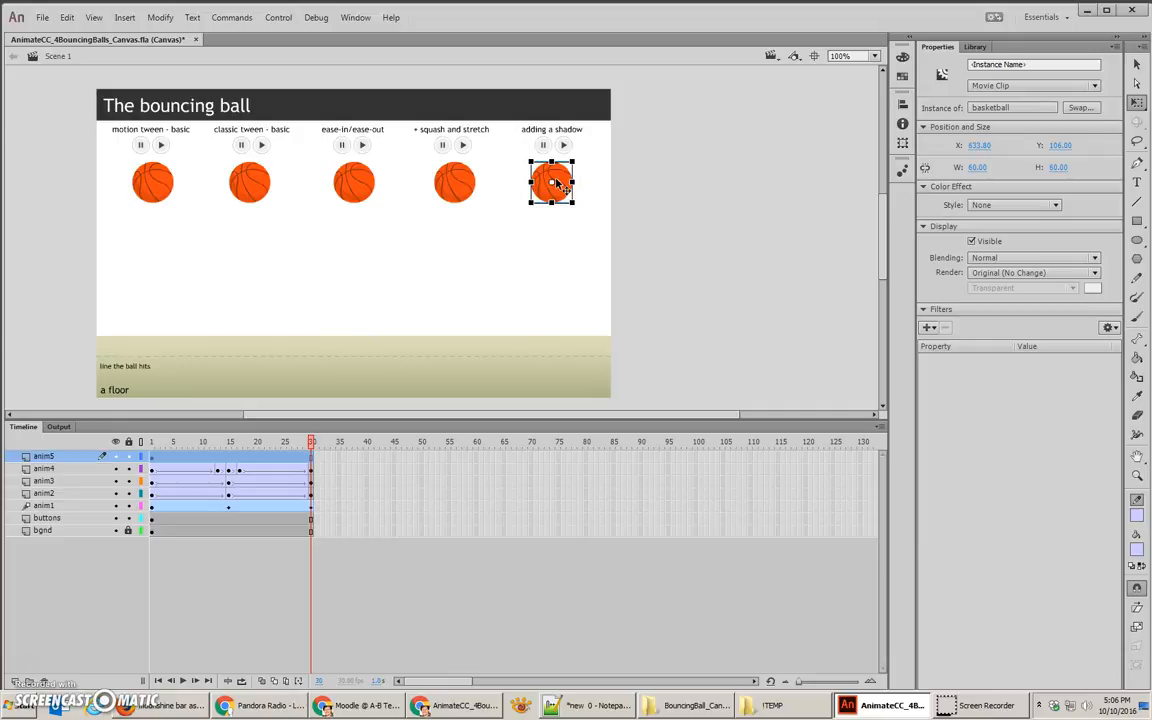
key(Delete)
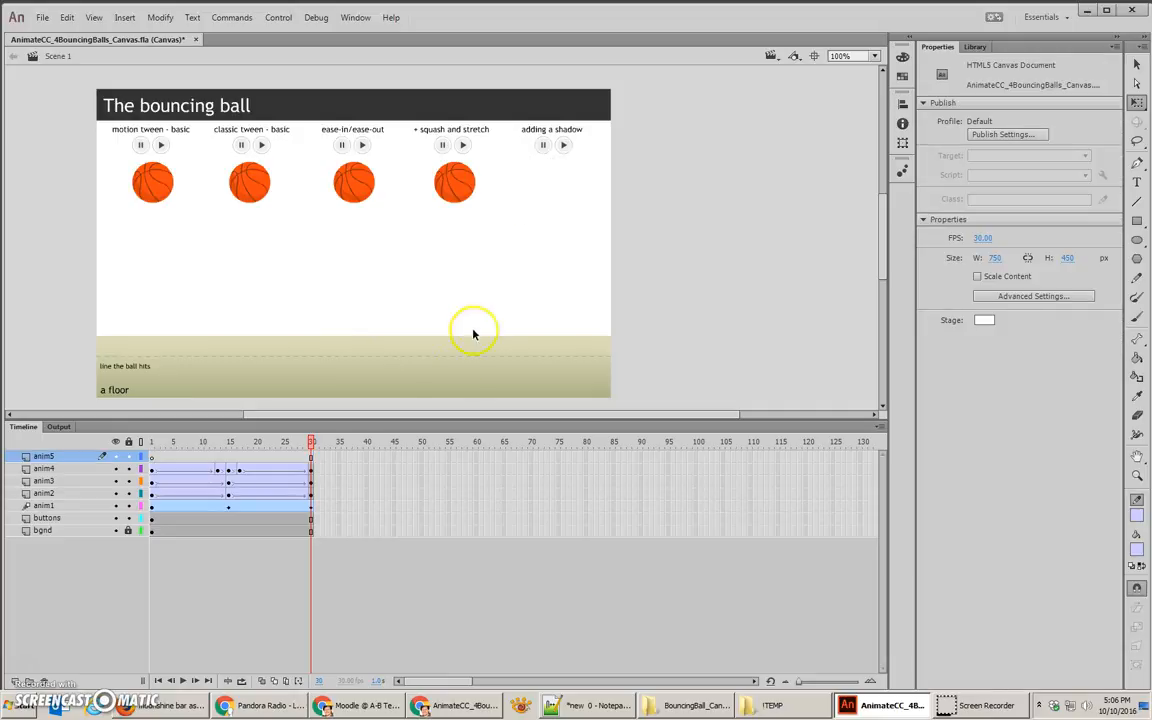
drag(311, 476, 149, 472)
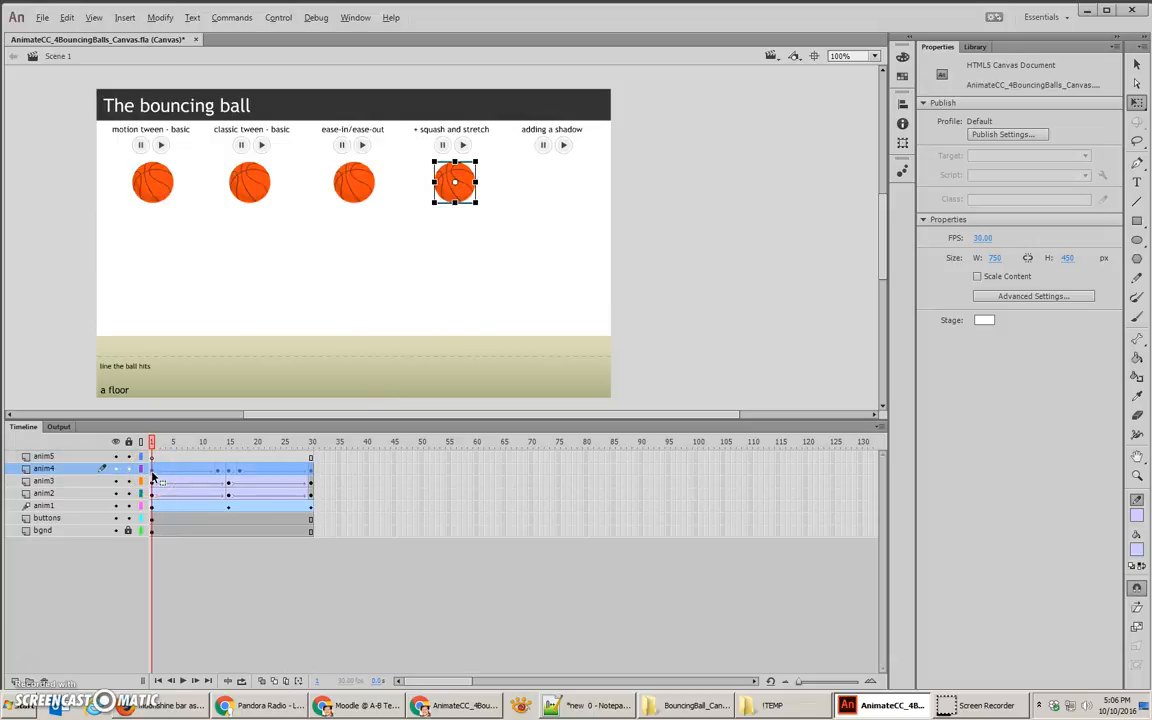
drag(152, 474, 153, 461)
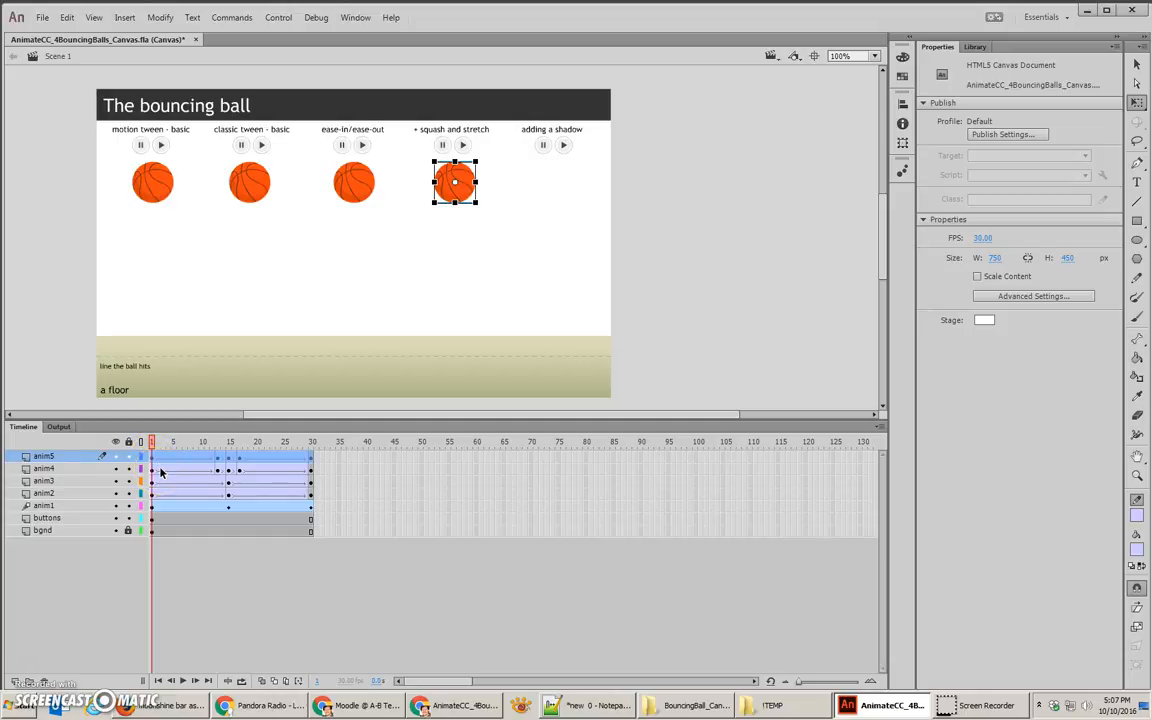
Step: Hide the anim1 to anim4 and bgnd layers, and enable Edit Multiple Frames across frames 1 to 30
click(117, 470)
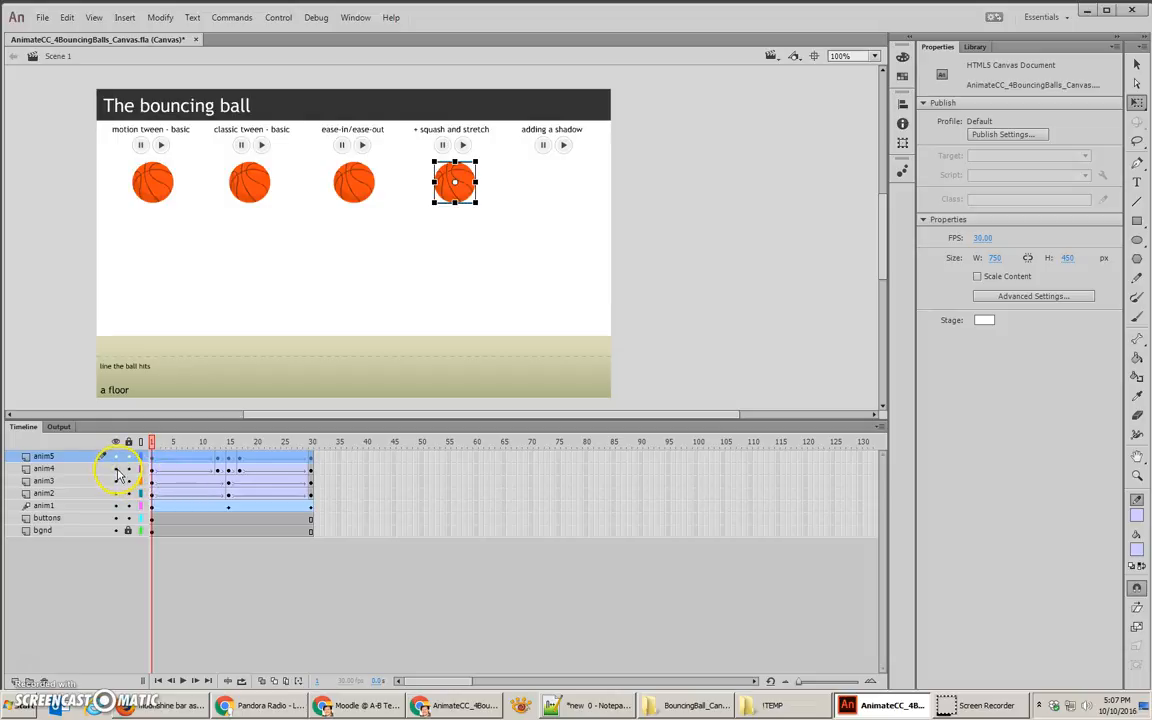
drag(117, 475, 118, 484)
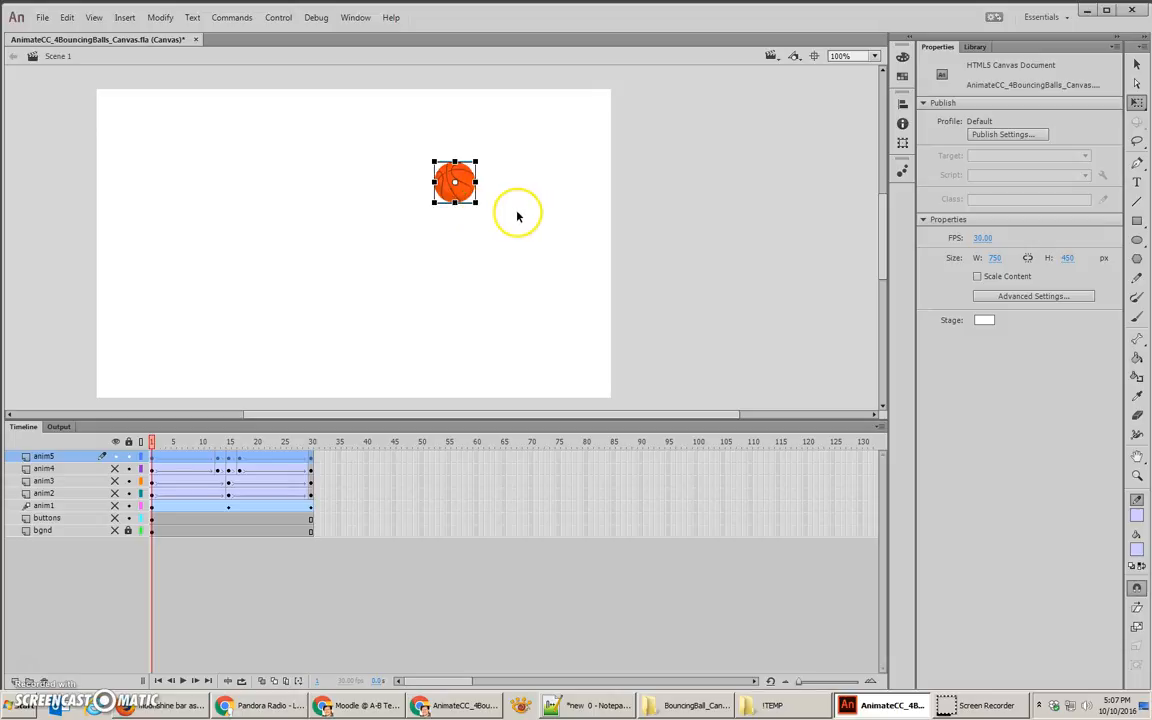
click(114, 518)
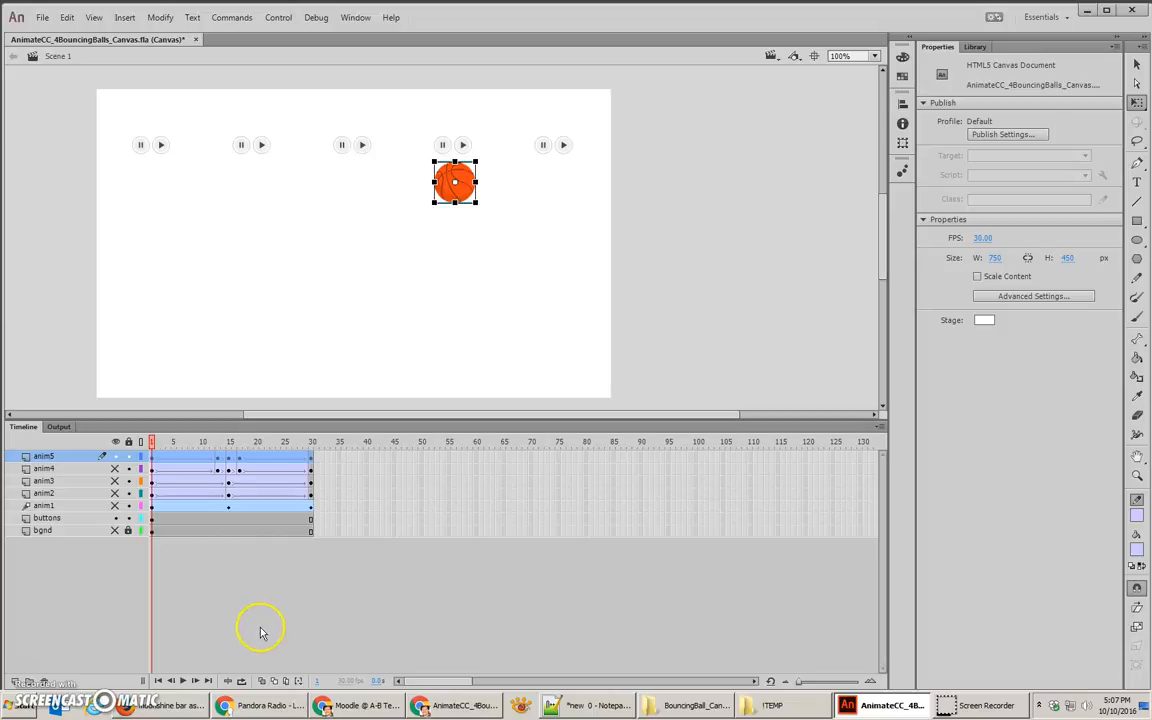
click(288, 681)
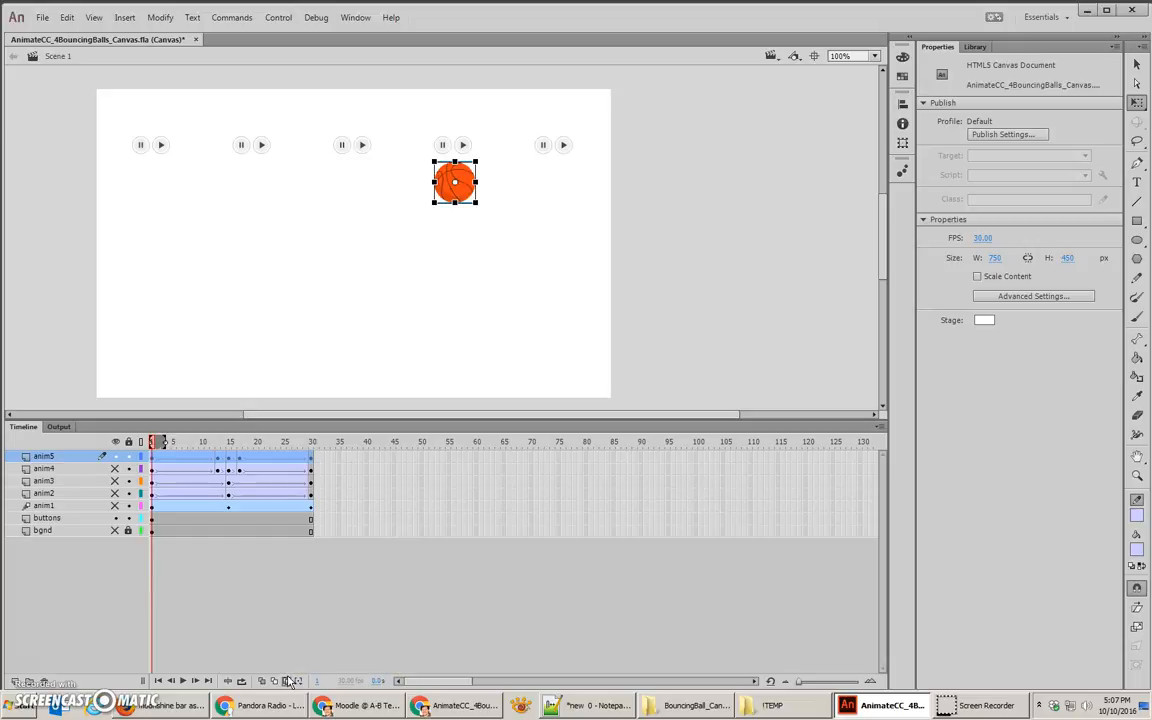
drag(162, 442, 310, 458)
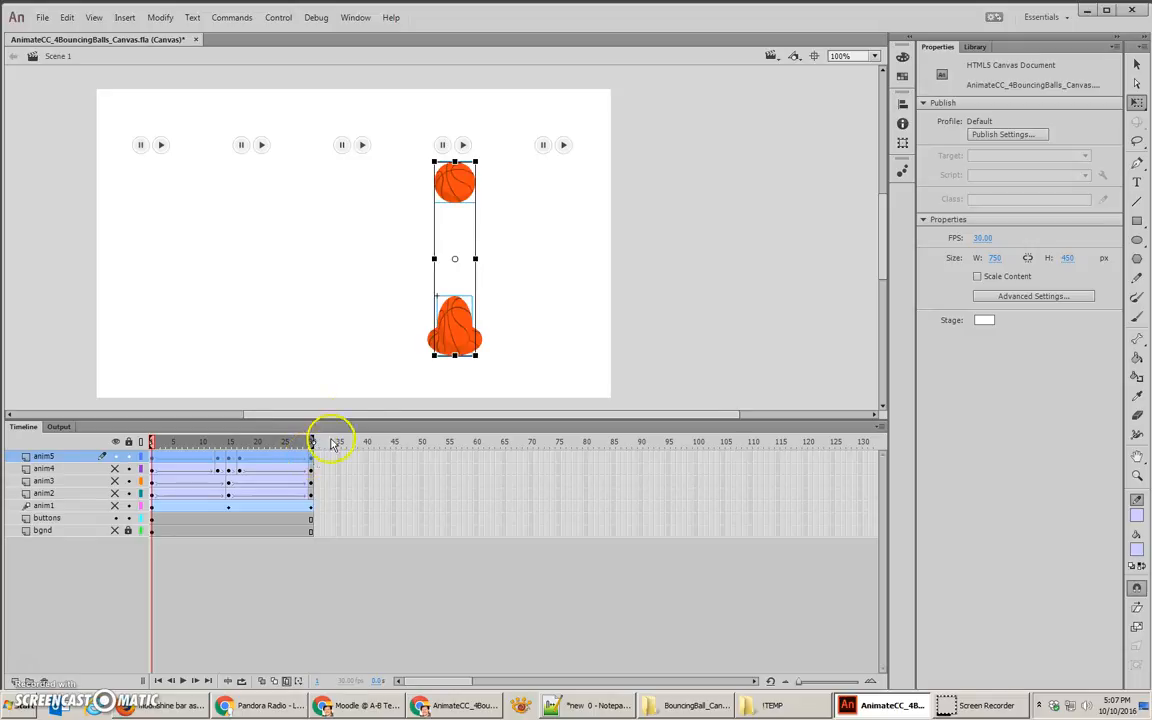
Step: Move the balls of all anim5 keyframes together under the fifth pair of buttons, at X about 630
click(404, 205)
drag(395, 172, 512, 358)
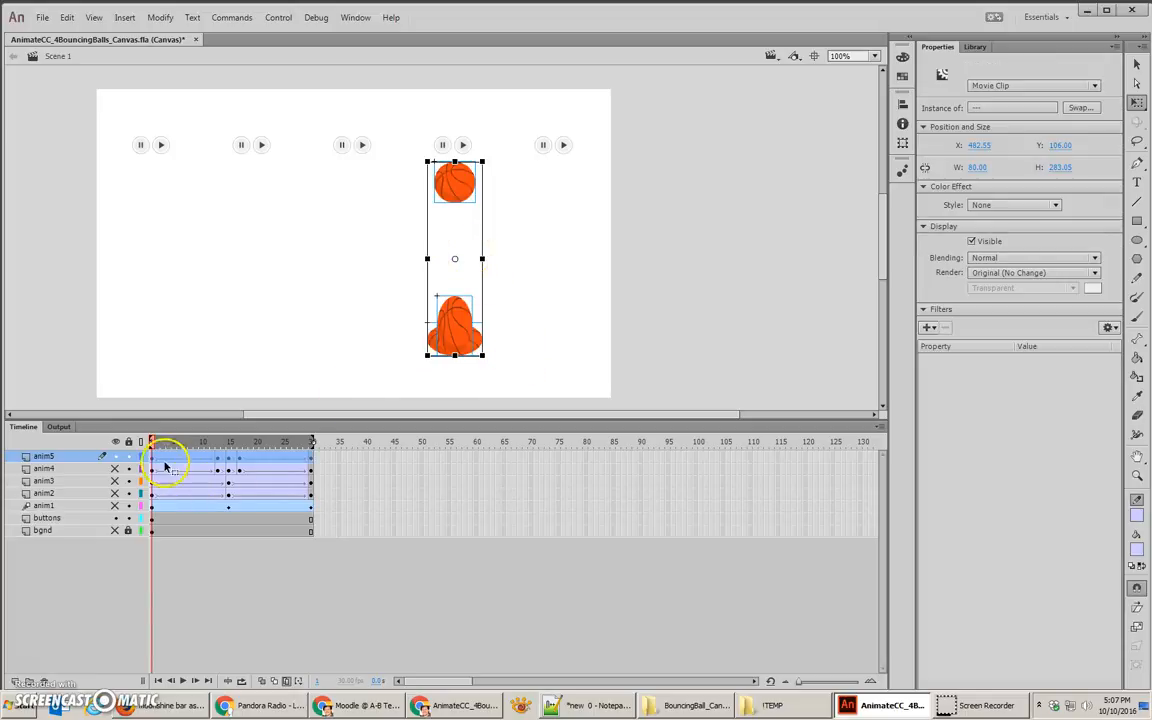
drag(463, 195, 566, 198)
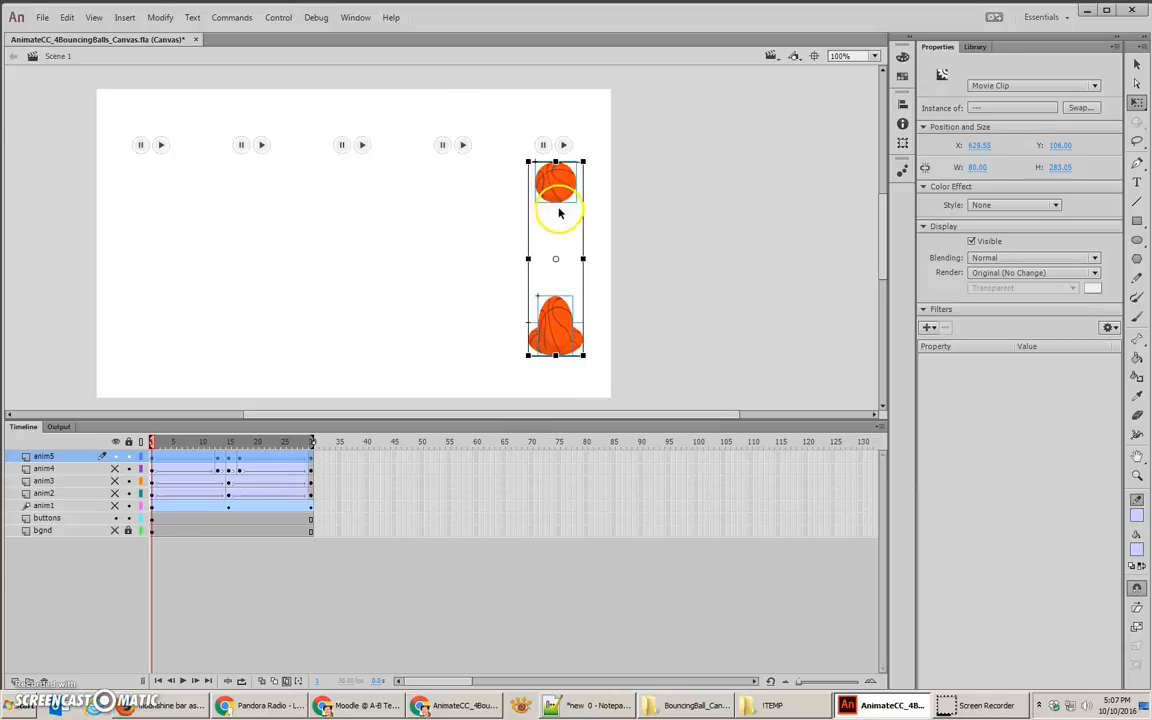
Step: Show all hidden layers again and turn off Edit Multiple Frames
click(116, 457)
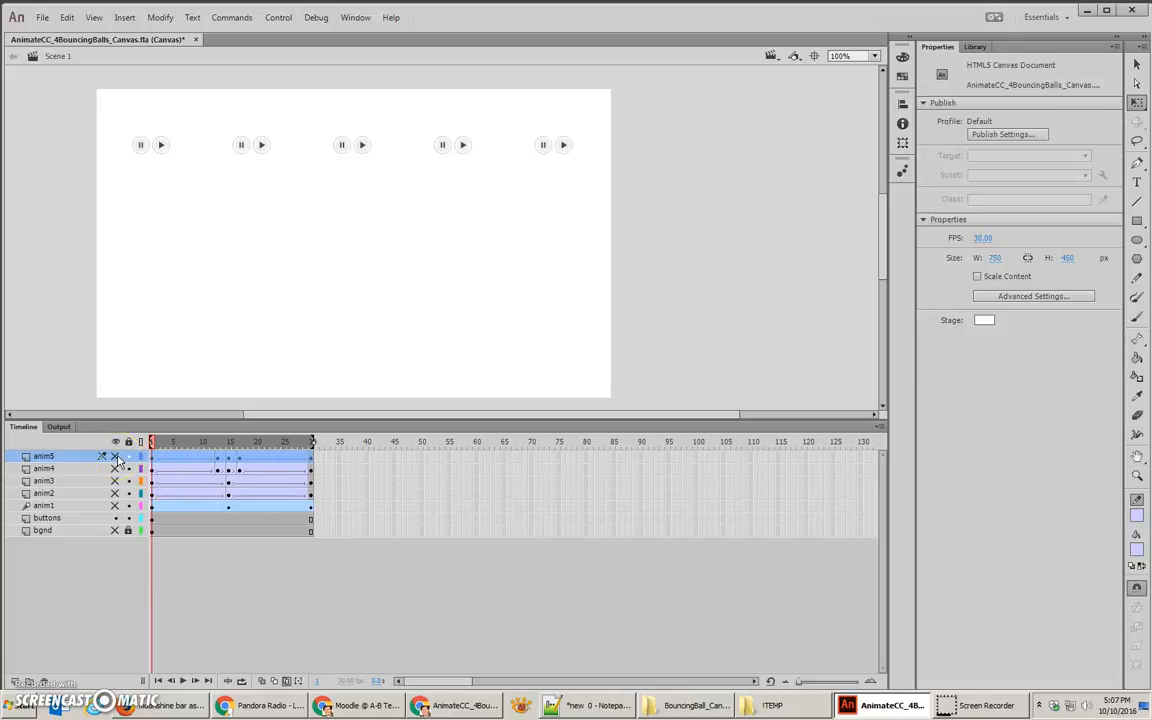
click(115, 458)
drag(116, 457, 116, 508)
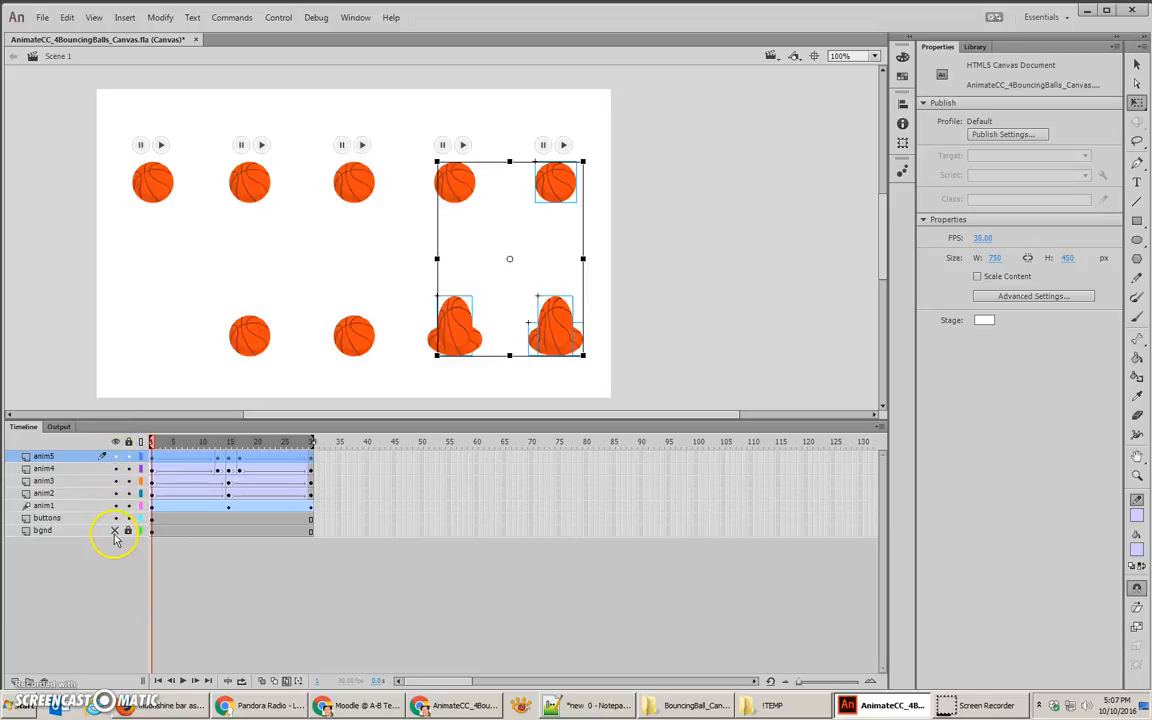
click(115, 530)
click(600, 323)
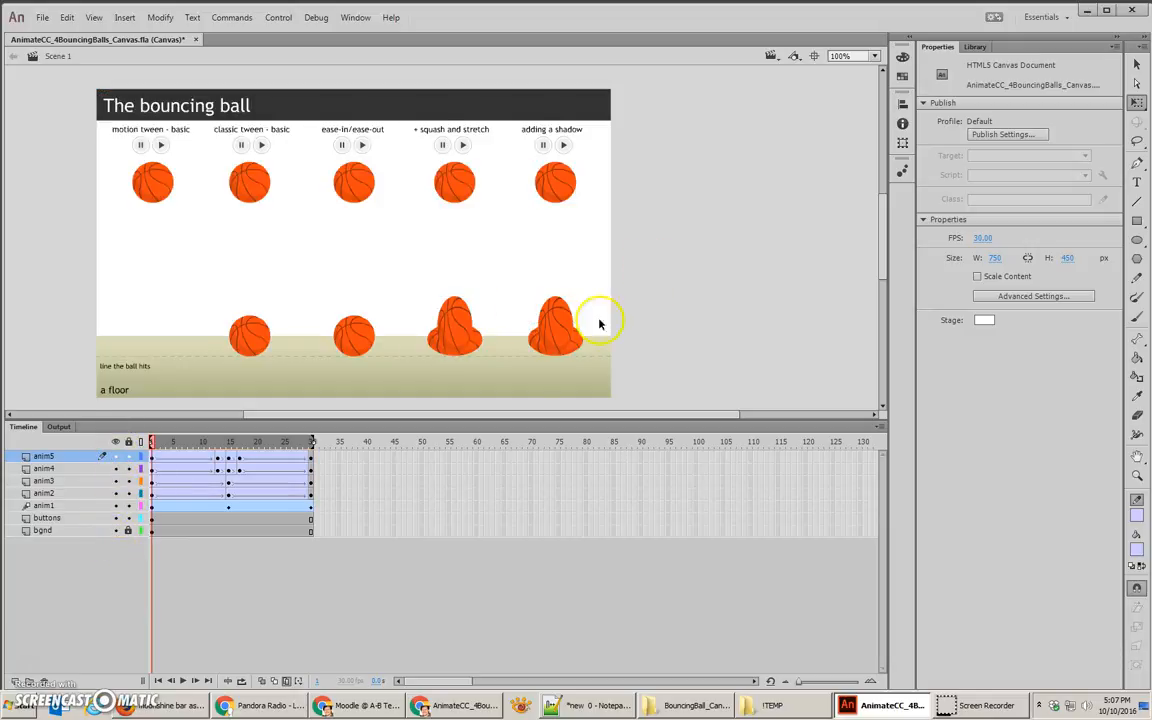
click(288, 681)
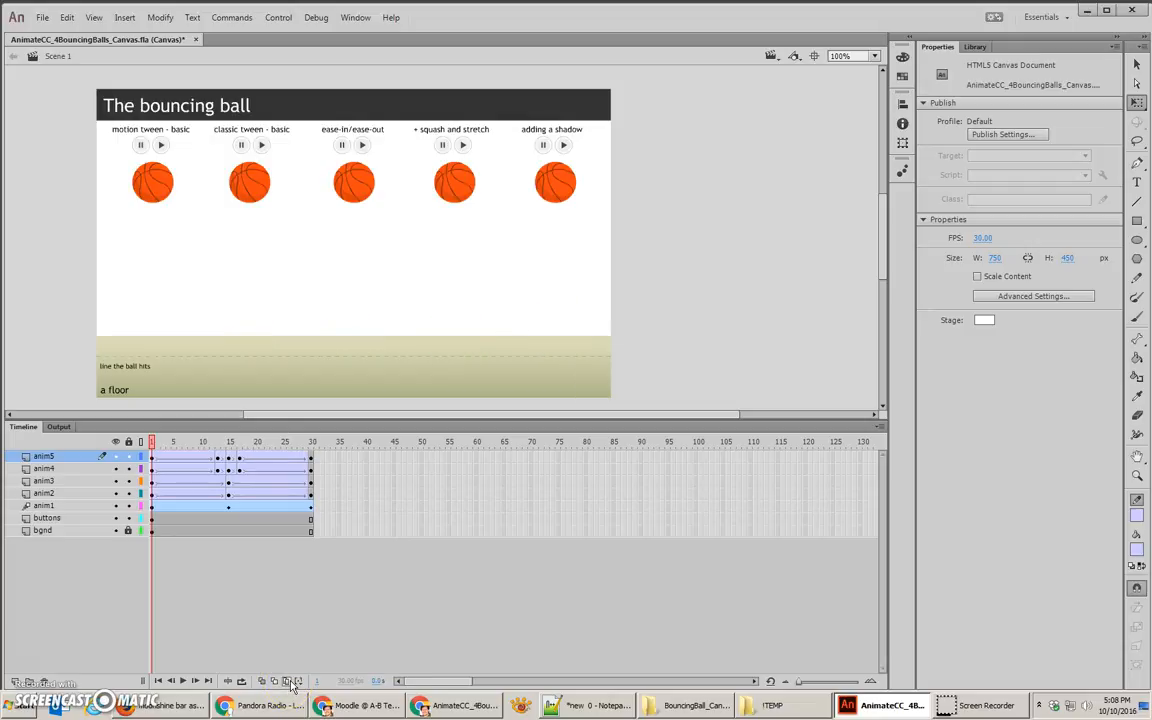
Step: With the playhead at frame 15, add a new layer directly below anim5 and name it shadow
drag(249, 441, 230, 460)
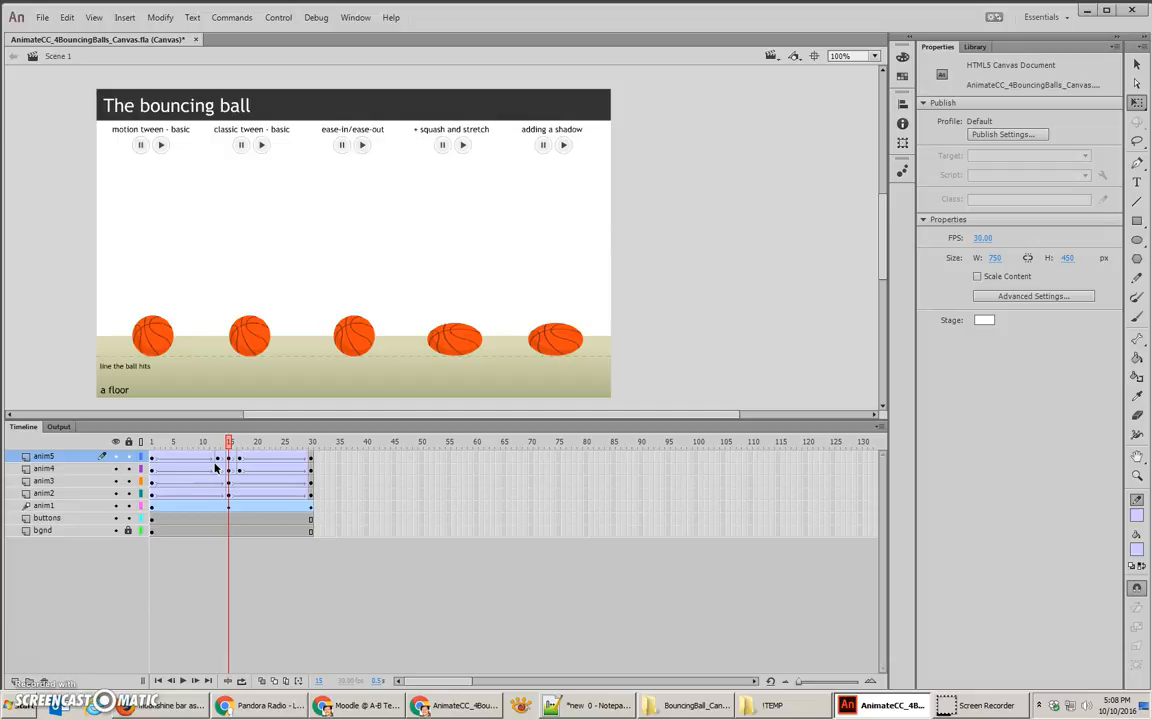
click(17, 670)
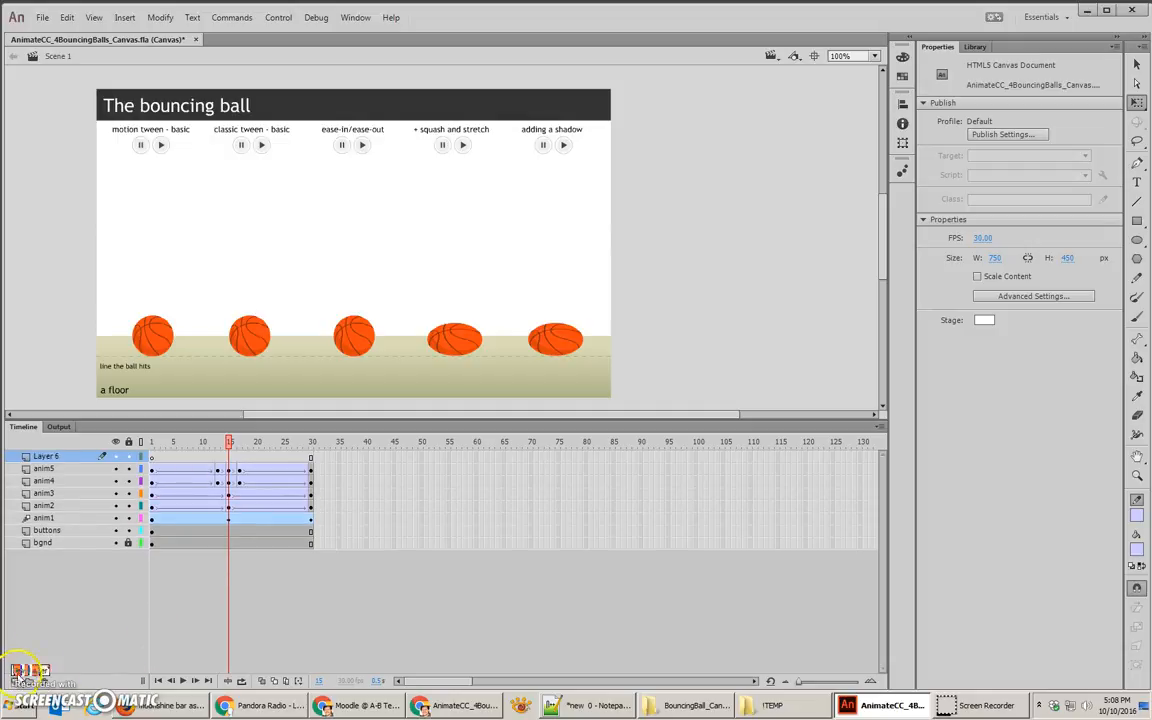
drag(45, 456, 58, 474)
double_click(48, 468)
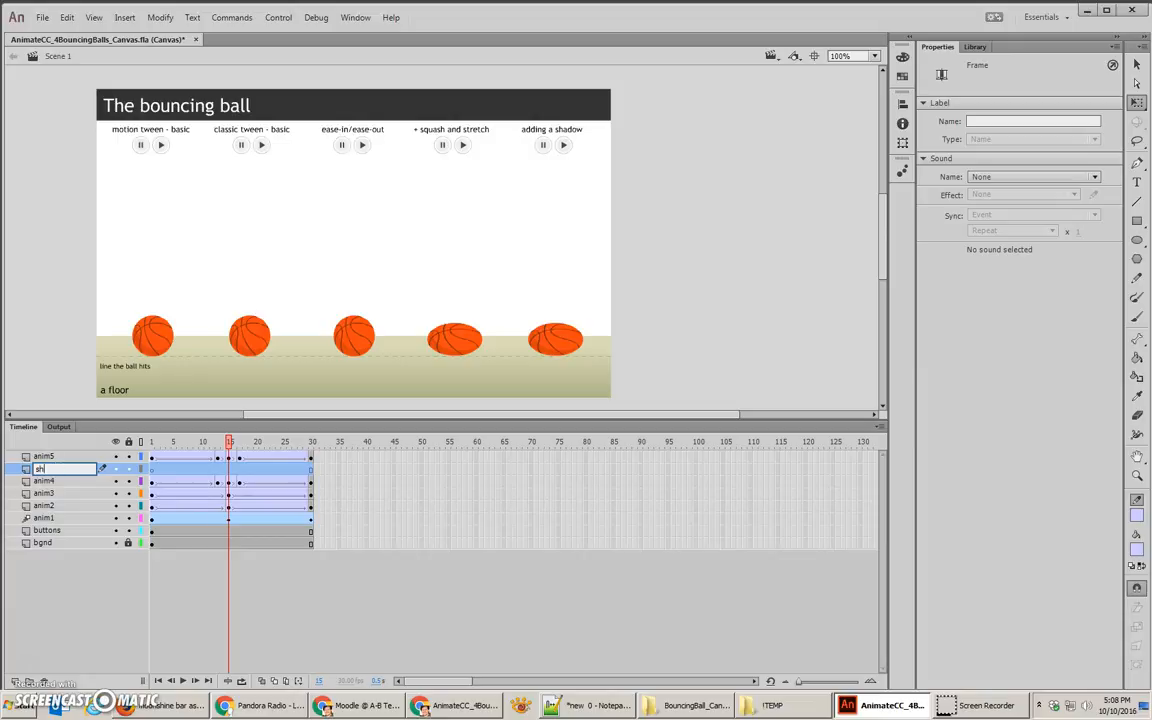
key(Return)
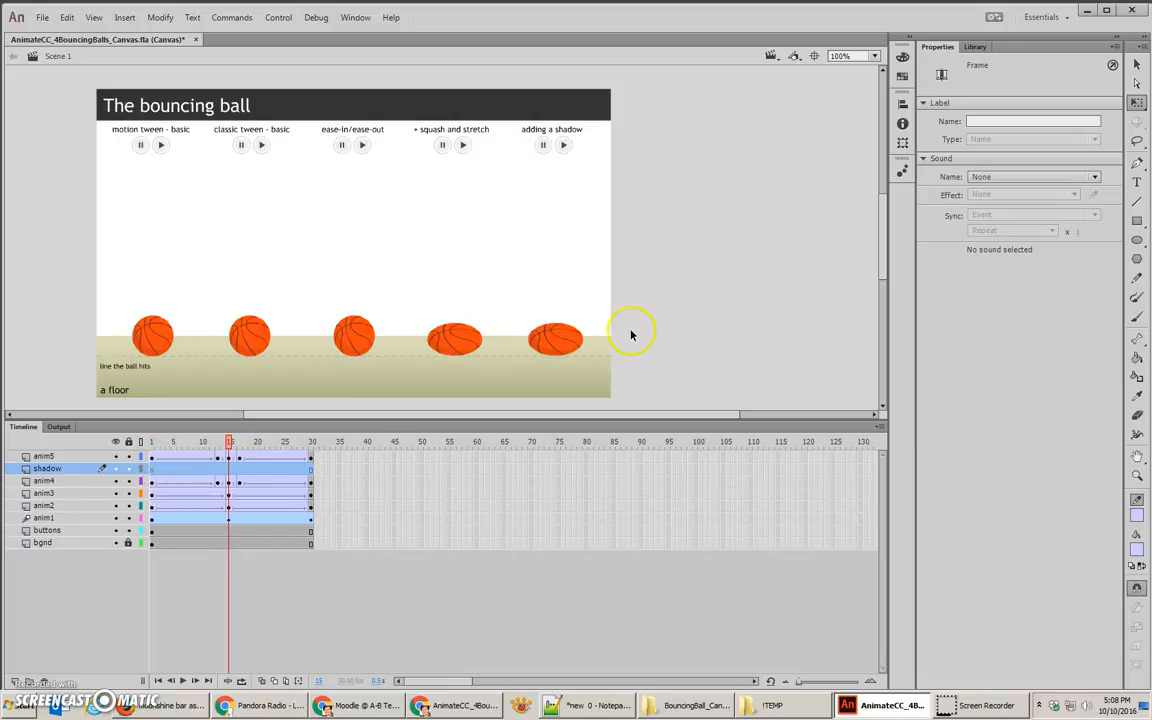
Step: Copy anim5's squashed-ball keyframe from frame 15 to the shadow layer and place it at frame 8
click(560, 338)
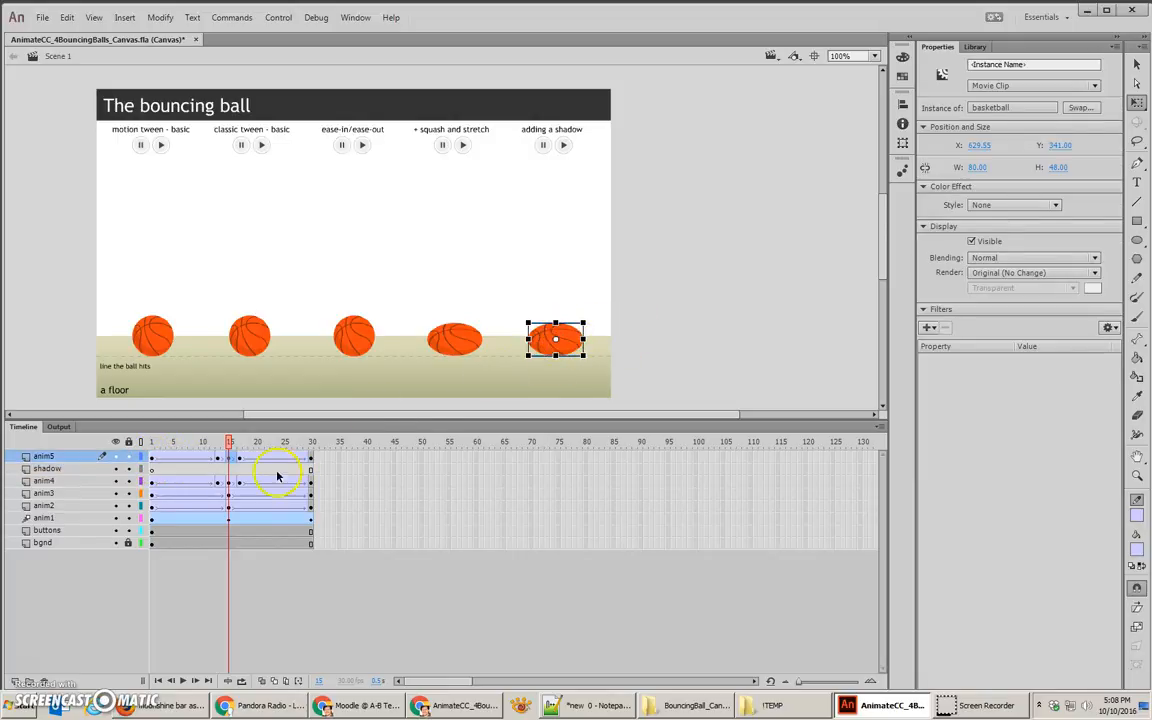
click(229, 459)
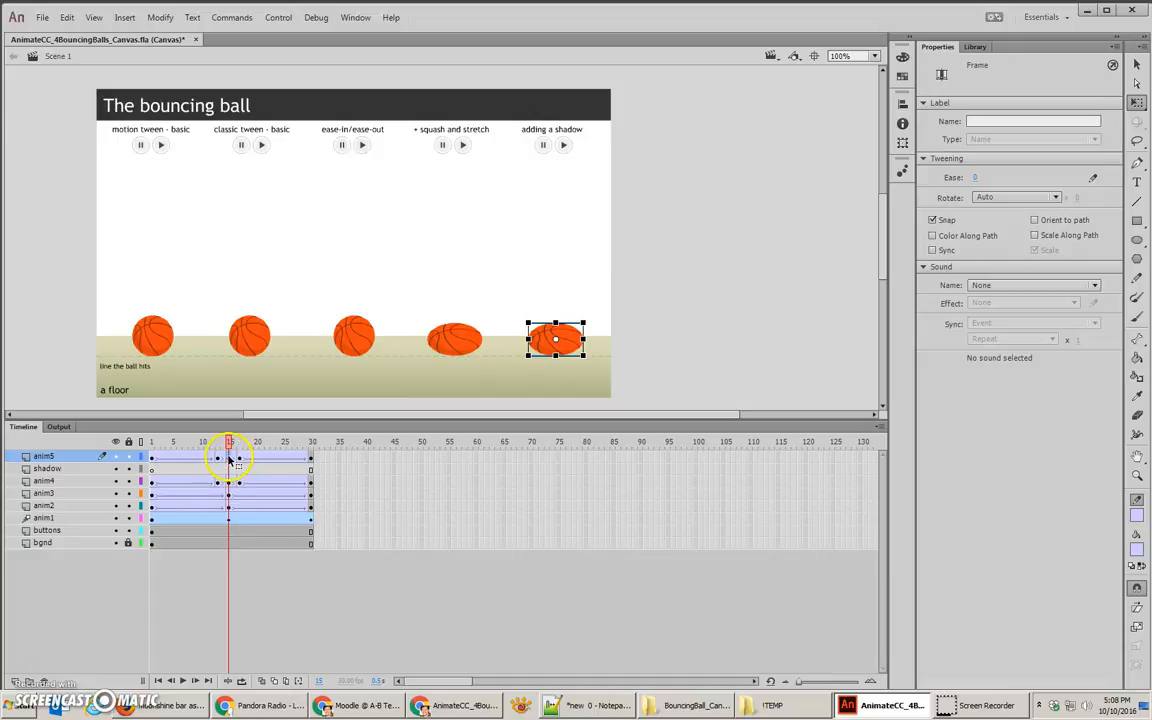
click(153, 470)
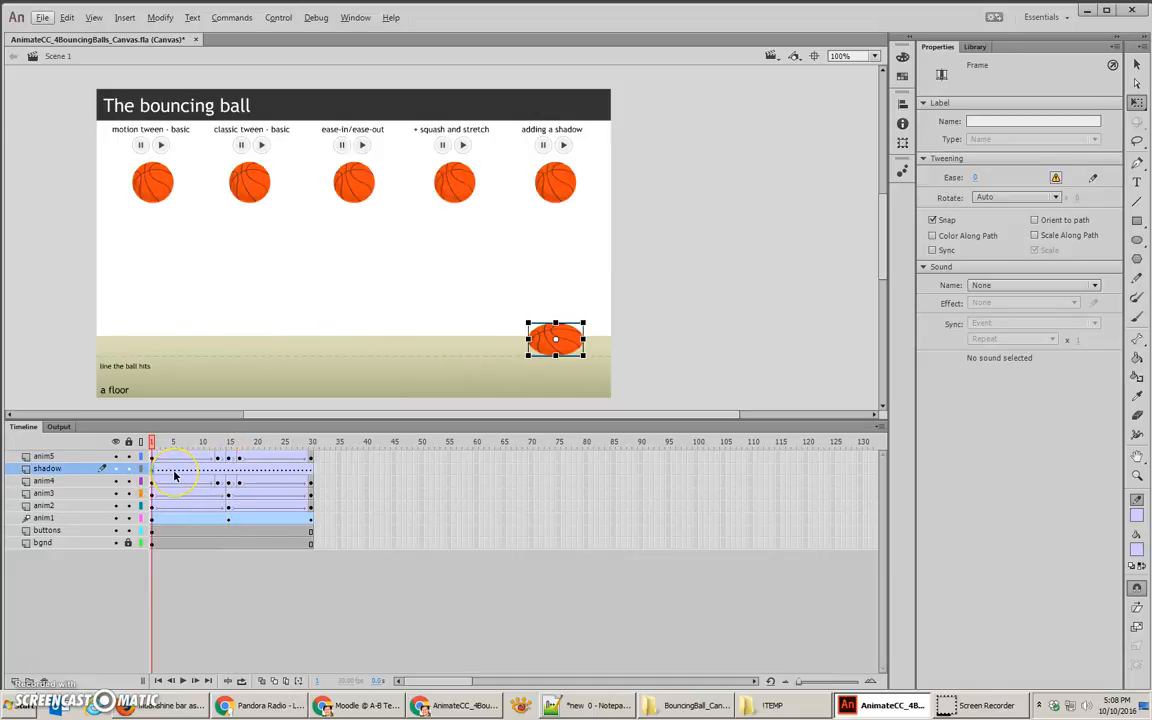
click(174, 476)
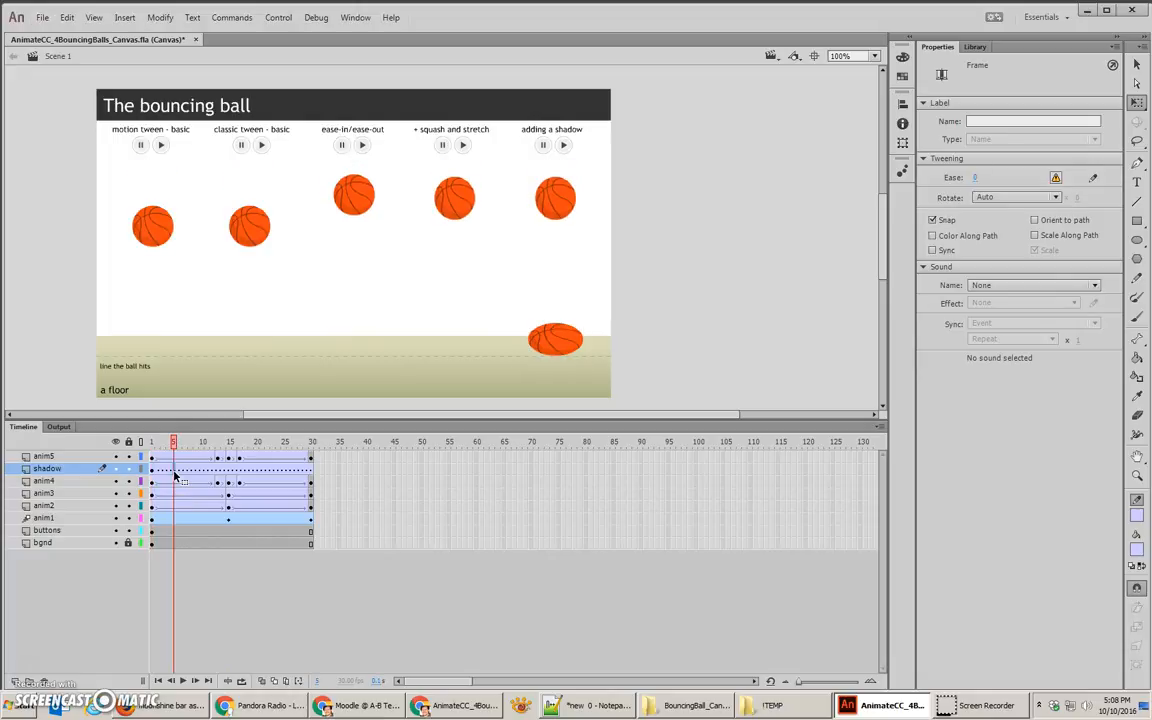
click(153, 471)
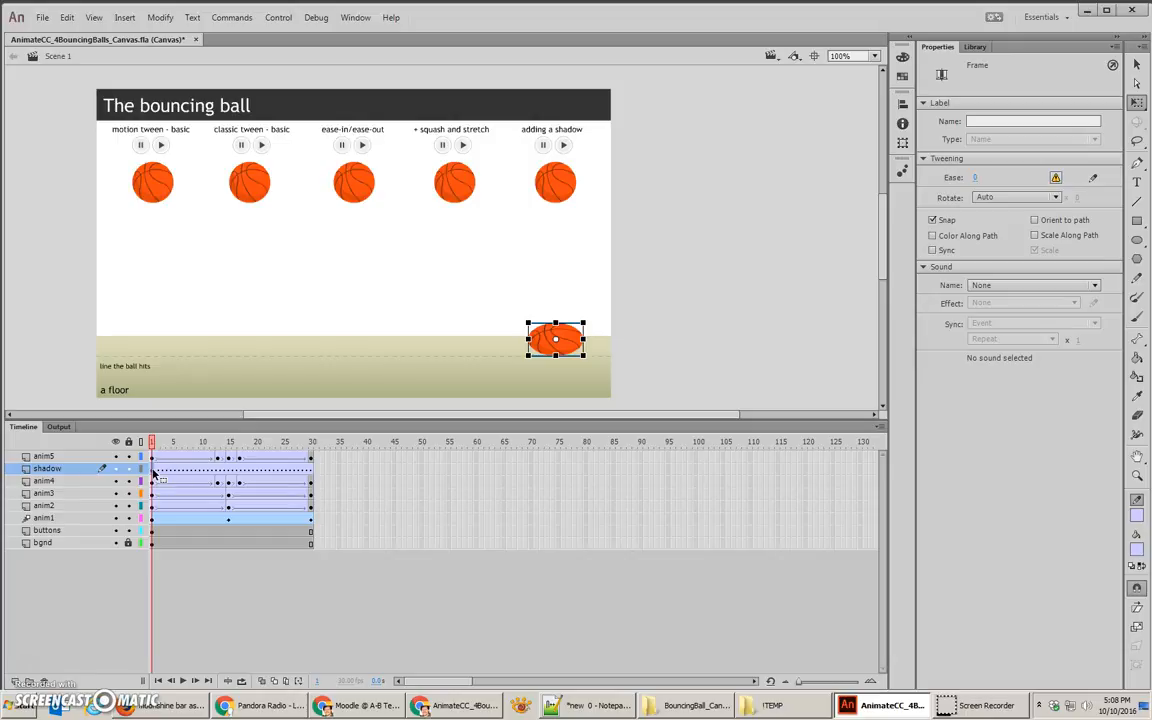
drag(153, 472, 193, 475)
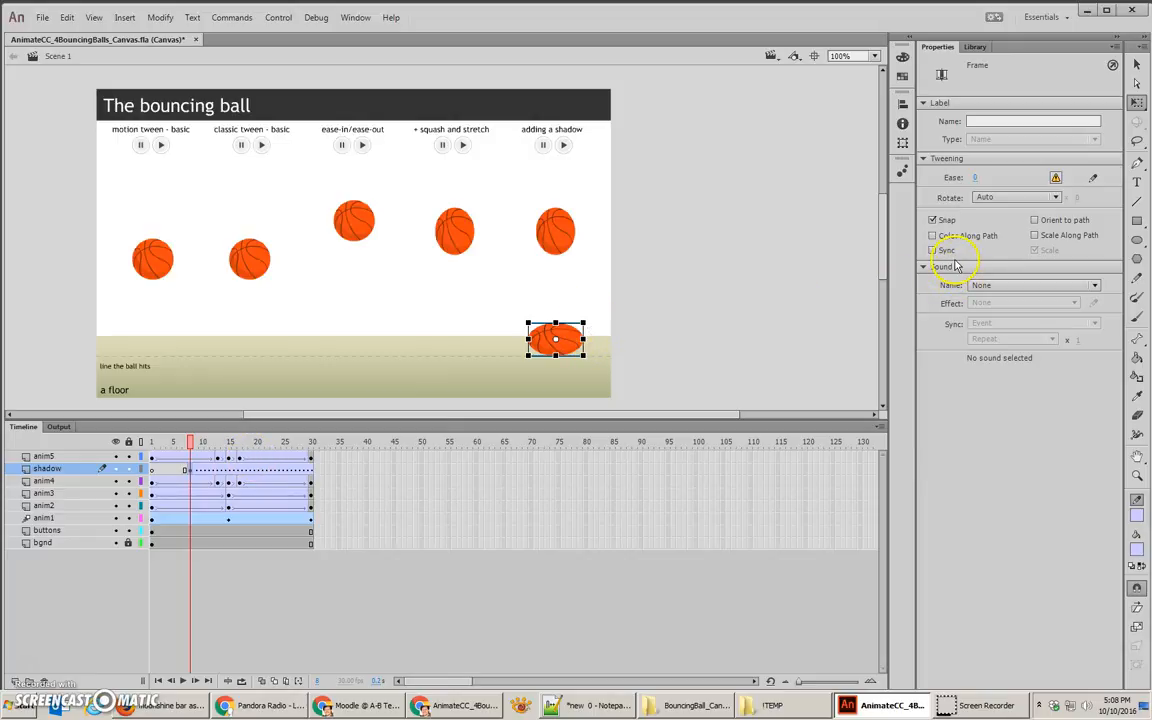
Step: Add an Adjust Color filter to the shadow layer's ball with brightness -100 and contrast -100
click(548, 337)
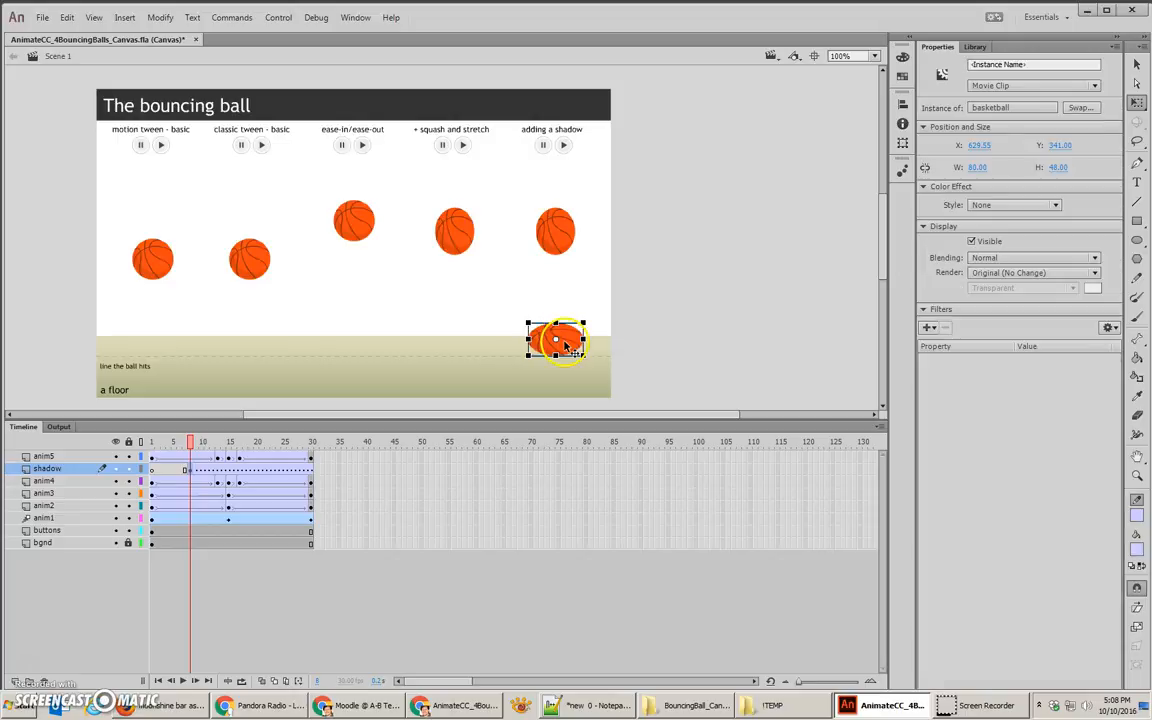
click(929, 329)
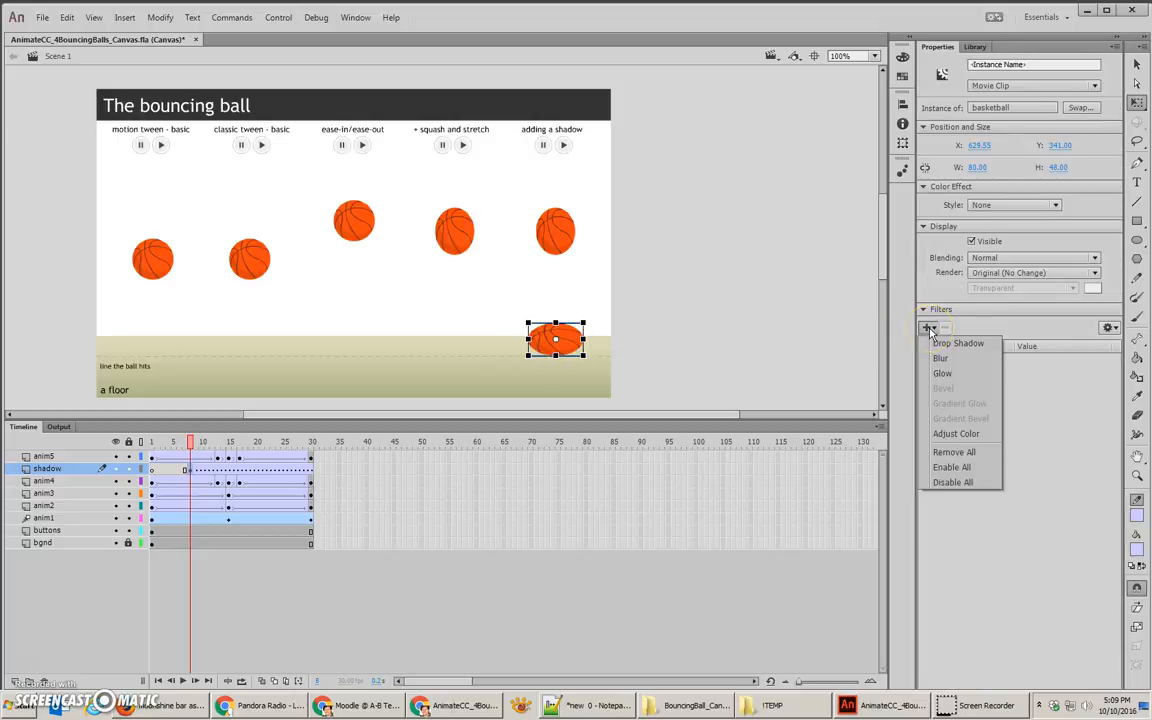
click(958, 433)
drag(1019, 374, 783, 381)
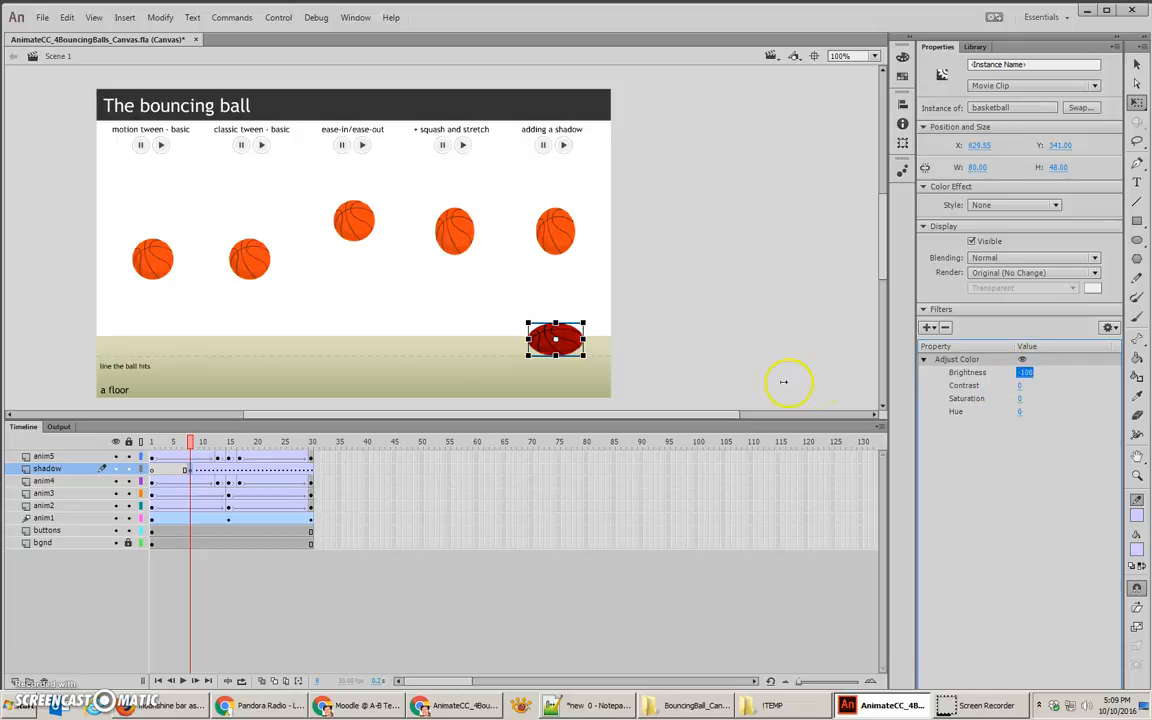
drag(1019, 386, 869, 404)
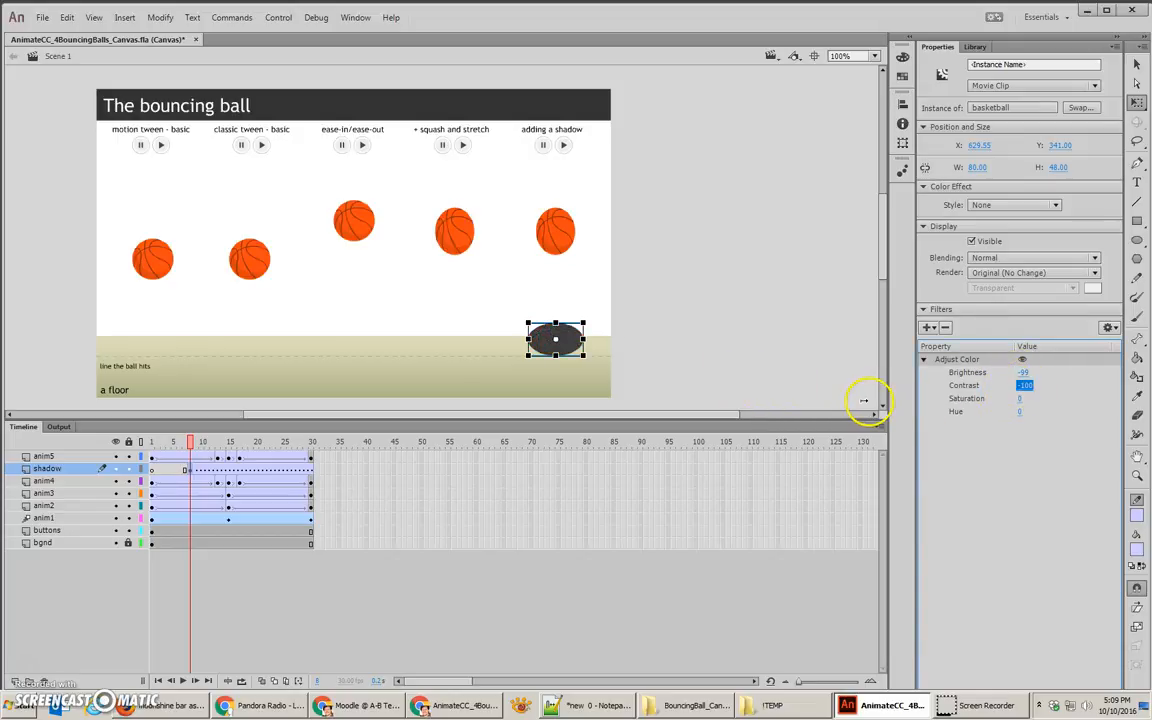
click(1020, 401)
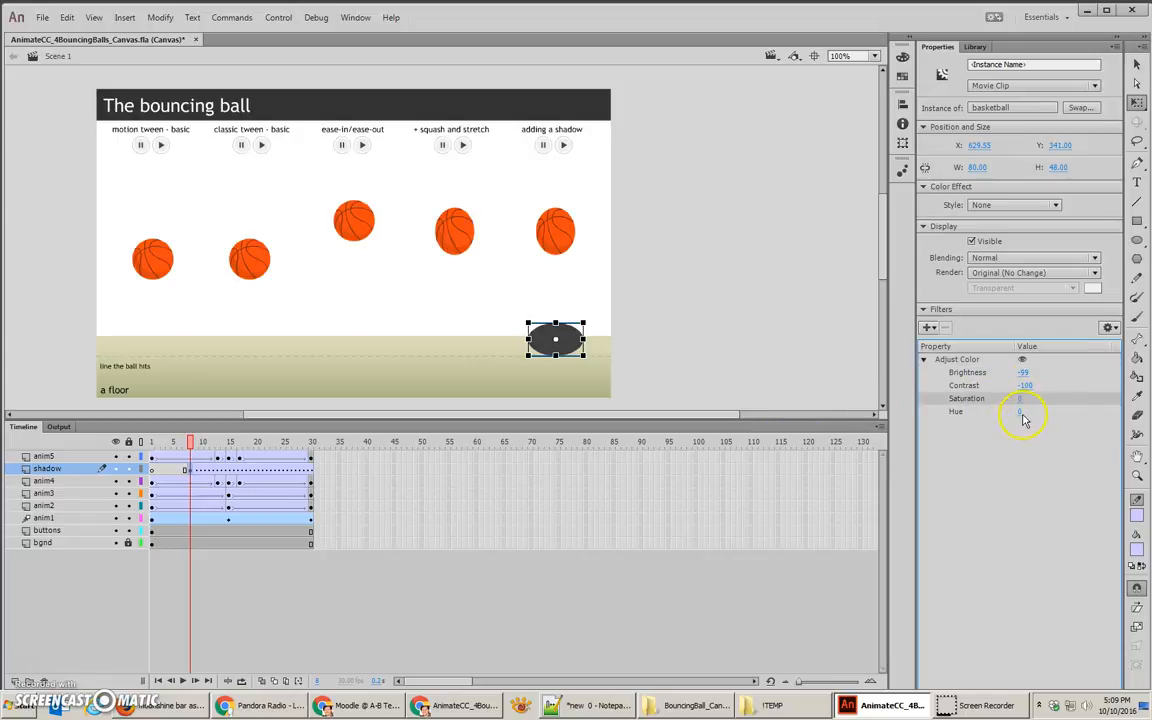
drag(1024, 372, 1022, 372)
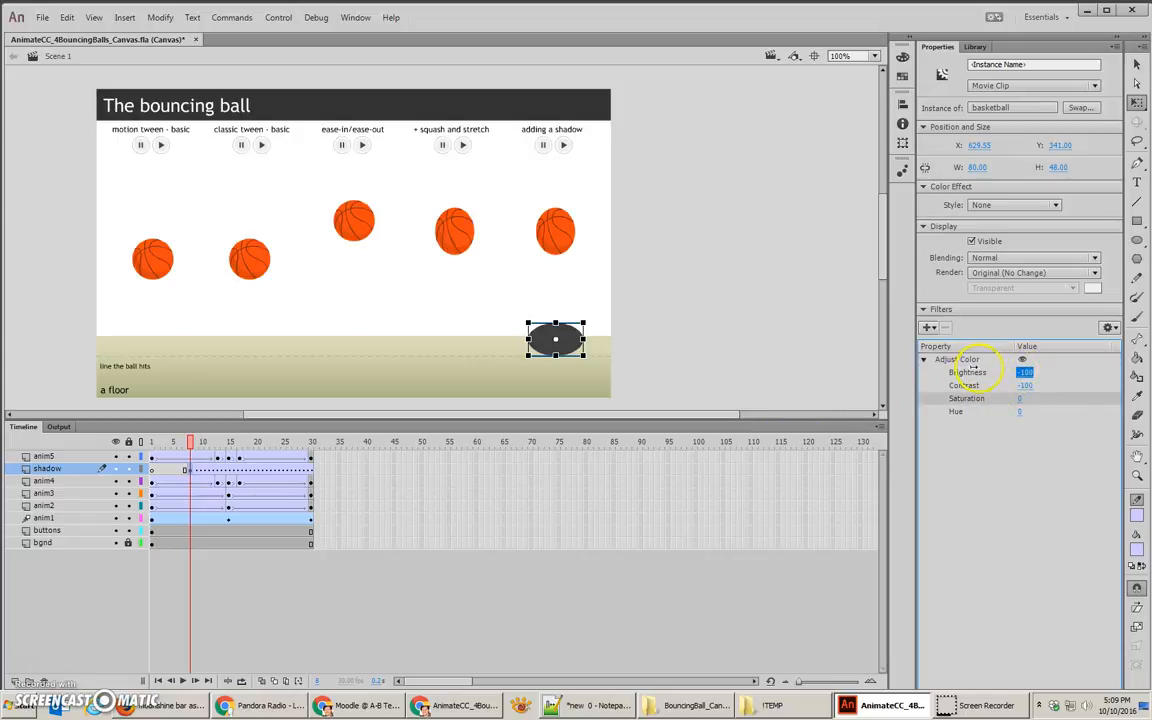
Step: Add a 40 px Blur filter of High quality to the shadow ball and flatten it to about 10 px high
click(927, 328)
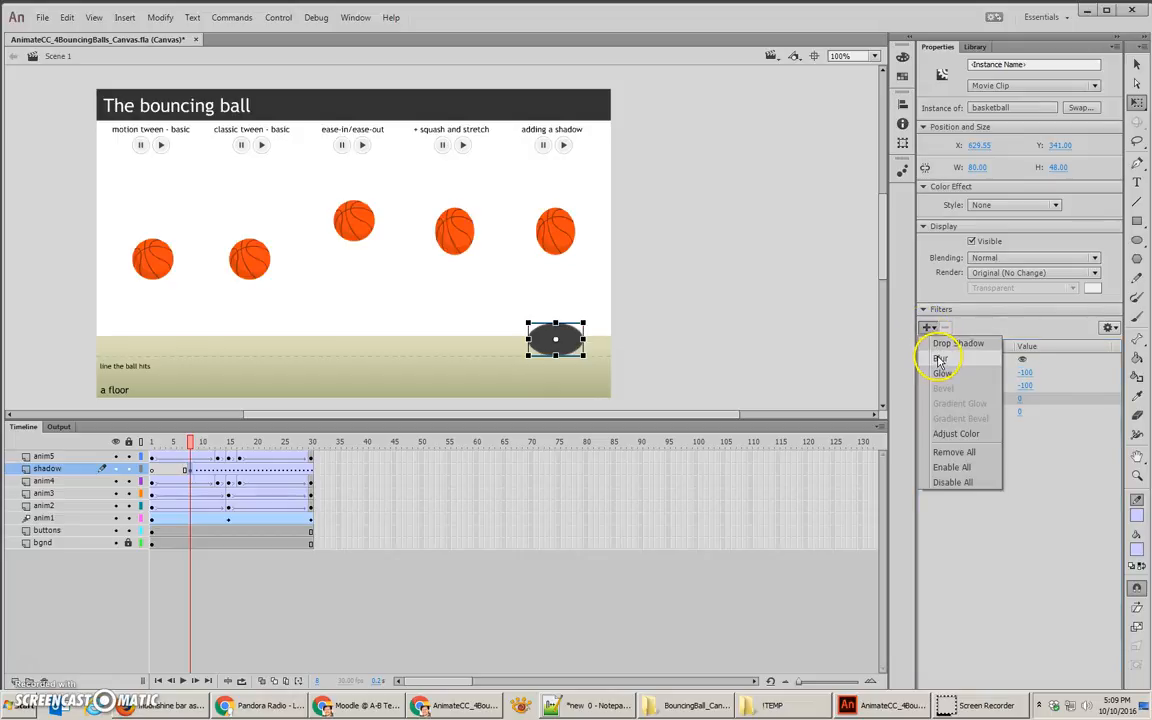
click(940, 360)
drag(1023, 437, 1049, 437)
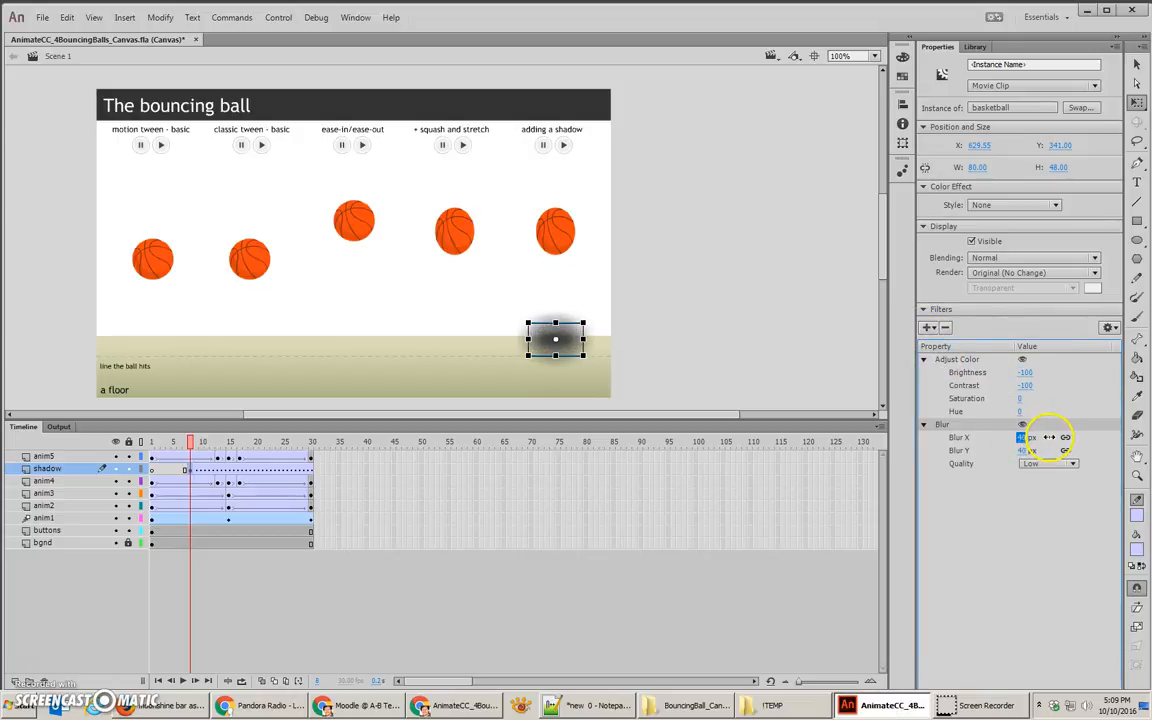
click(1050, 463)
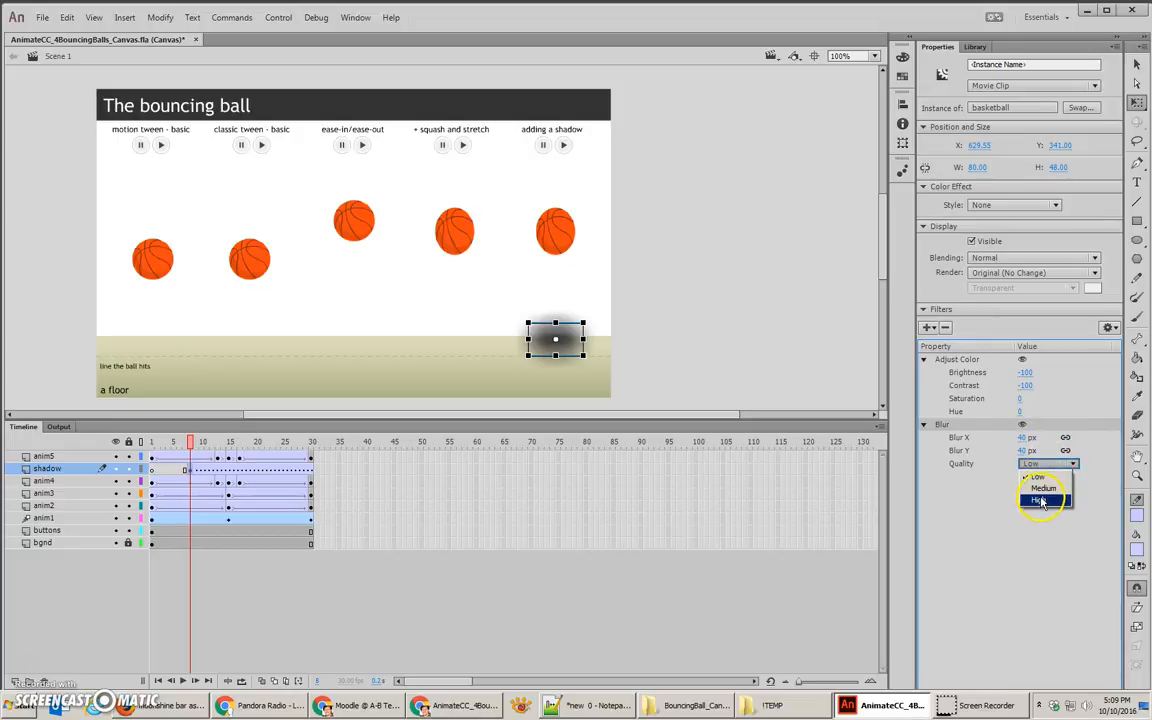
click(1041, 501)
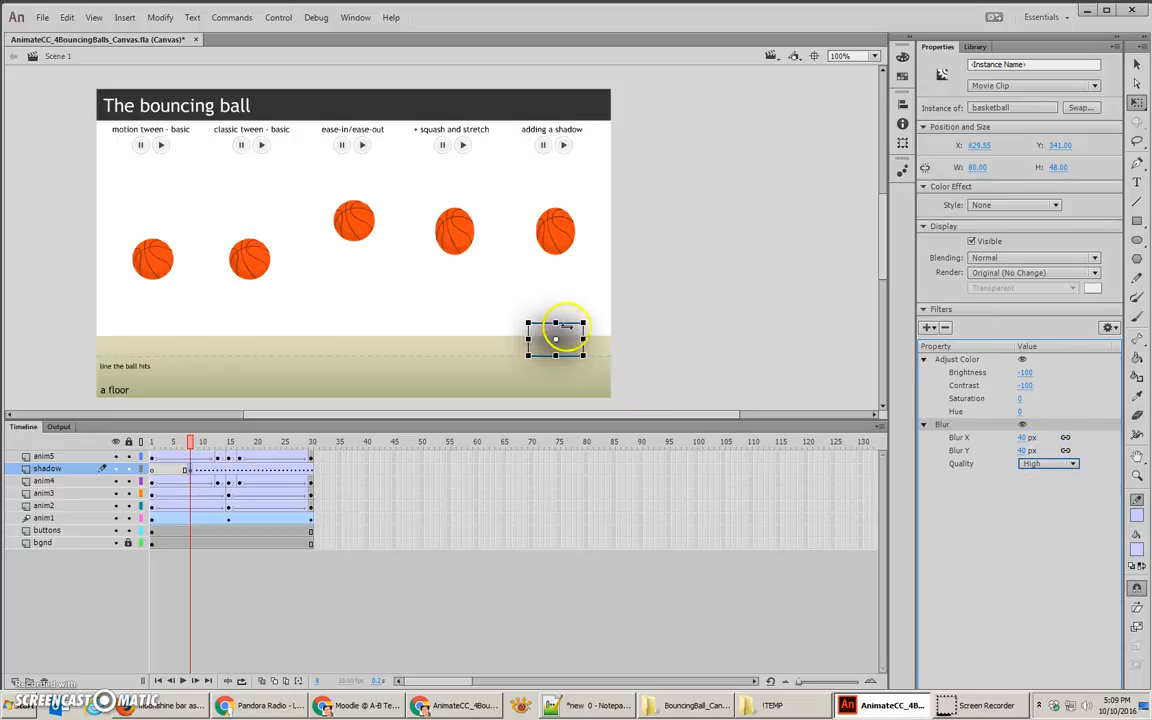
drag(555, 322, 557, 333)
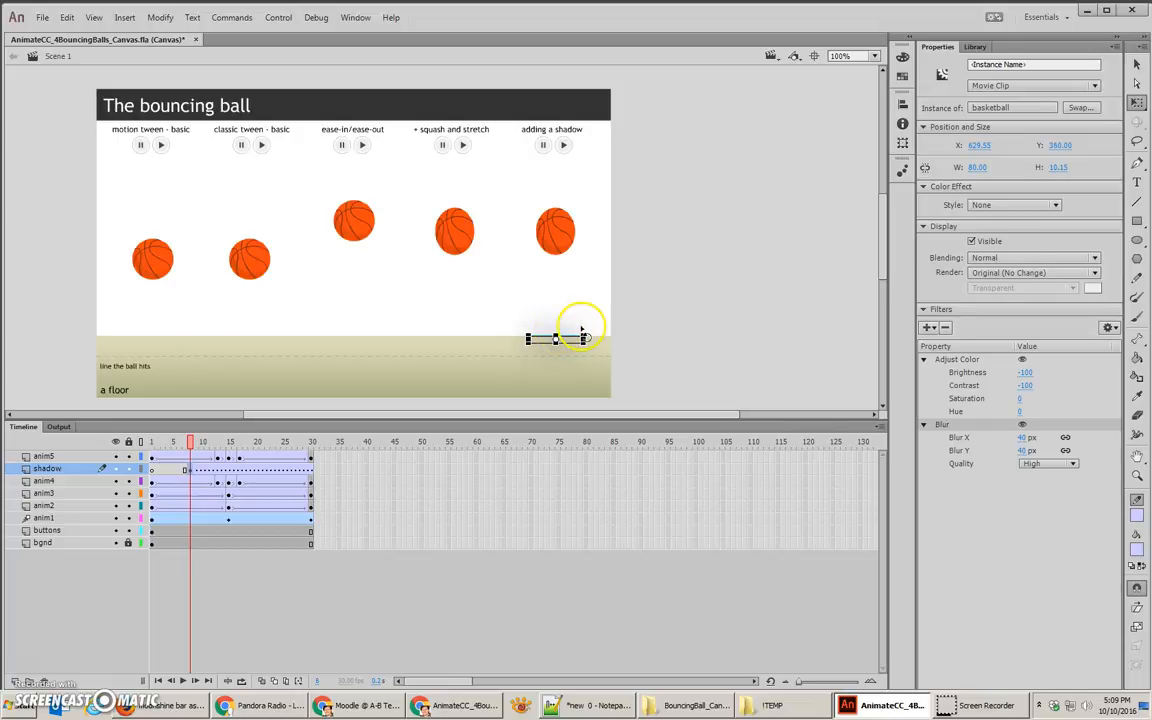
Step: Delete the blurred, squashed ball from the shadow layer's frame 8 keyframe
key(ctrl+equal)
key(ctrl+equal)
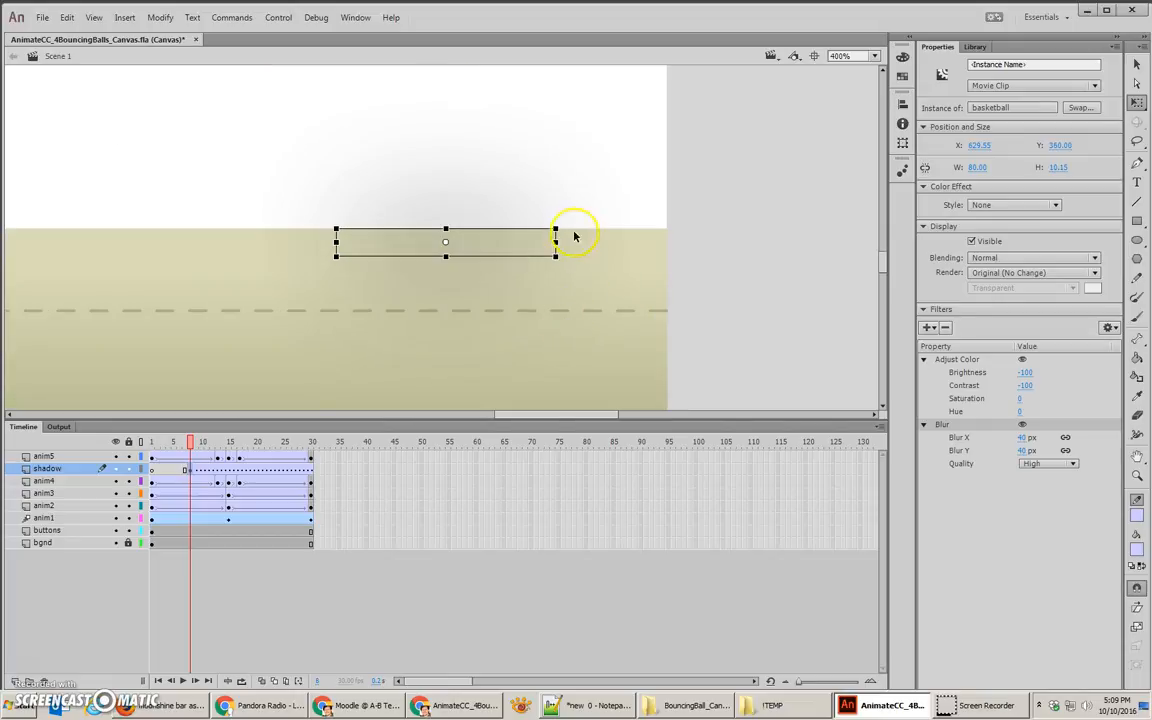
drag(555, 228, 581, 216)
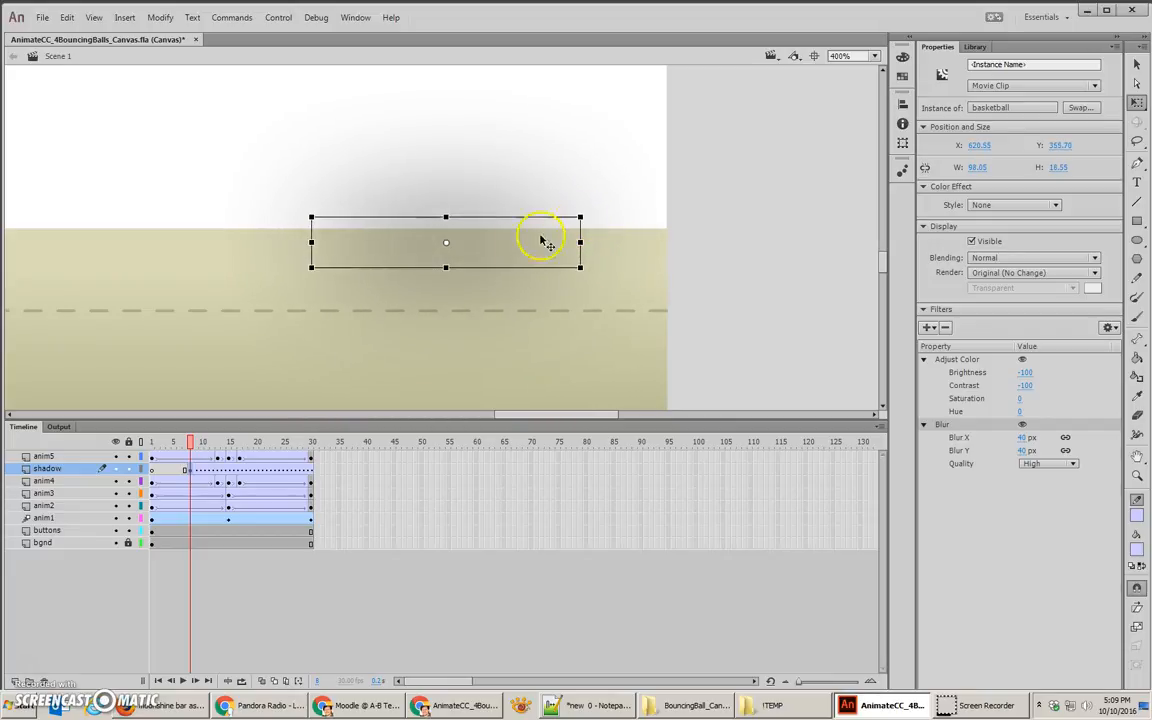
key(Delete)
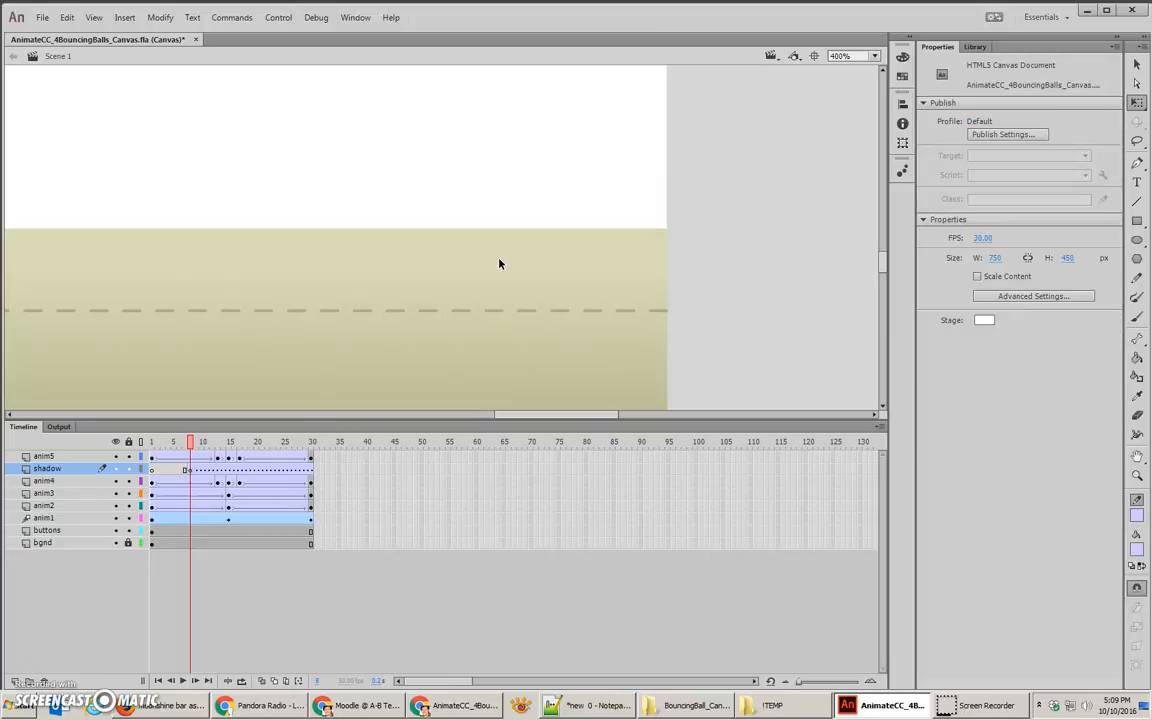
Step: Draw a flat oval about 79 by 6.5 px on the floor in the shadow layer and fill it with black
click(1138, 241)
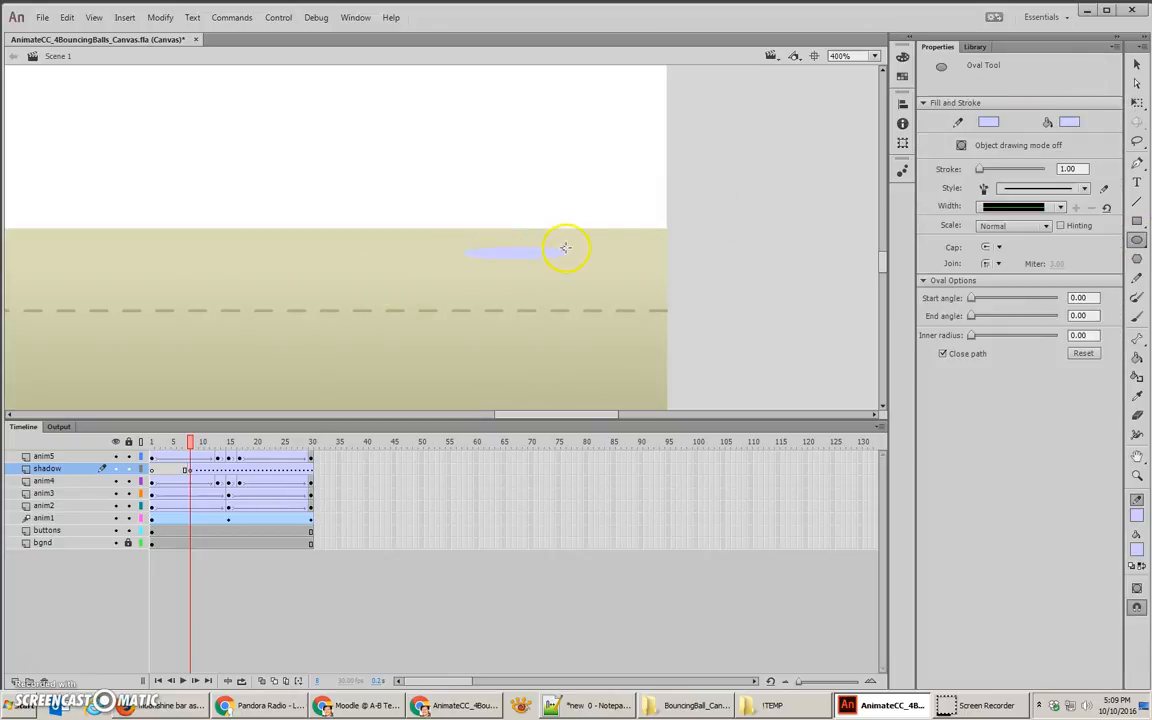
ctrl+click(503, 265)
drag(502, 263, 507, 262)
double_click(501, 264)
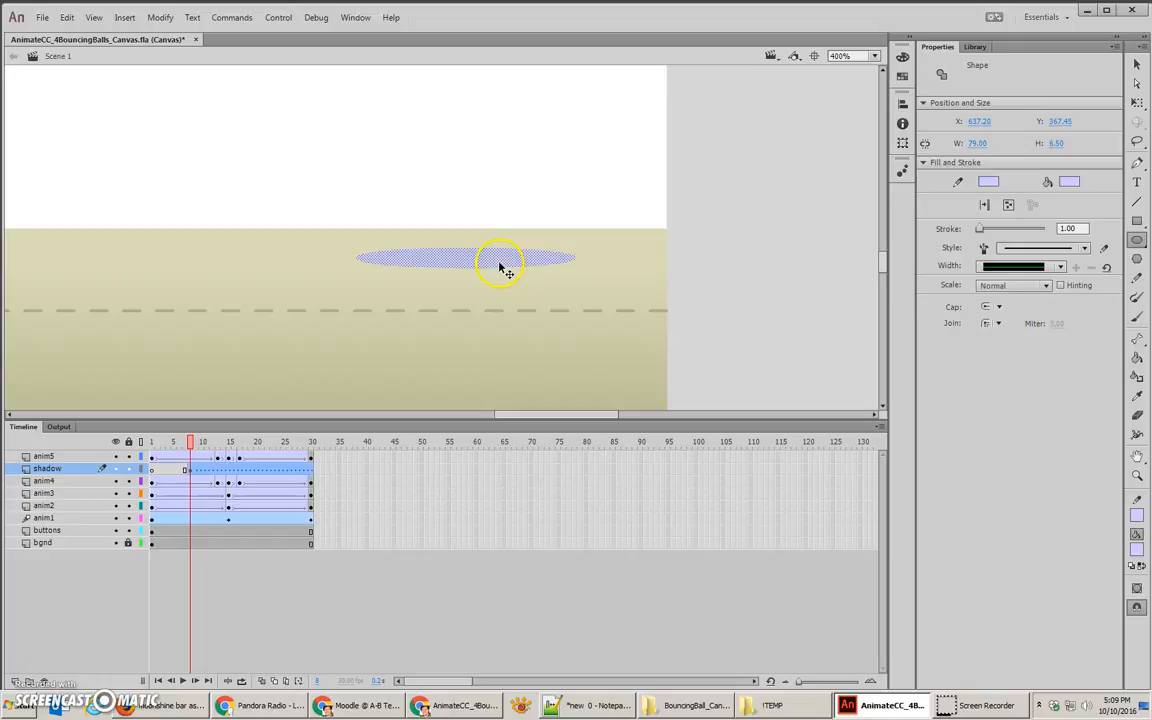
click(1070, 182)
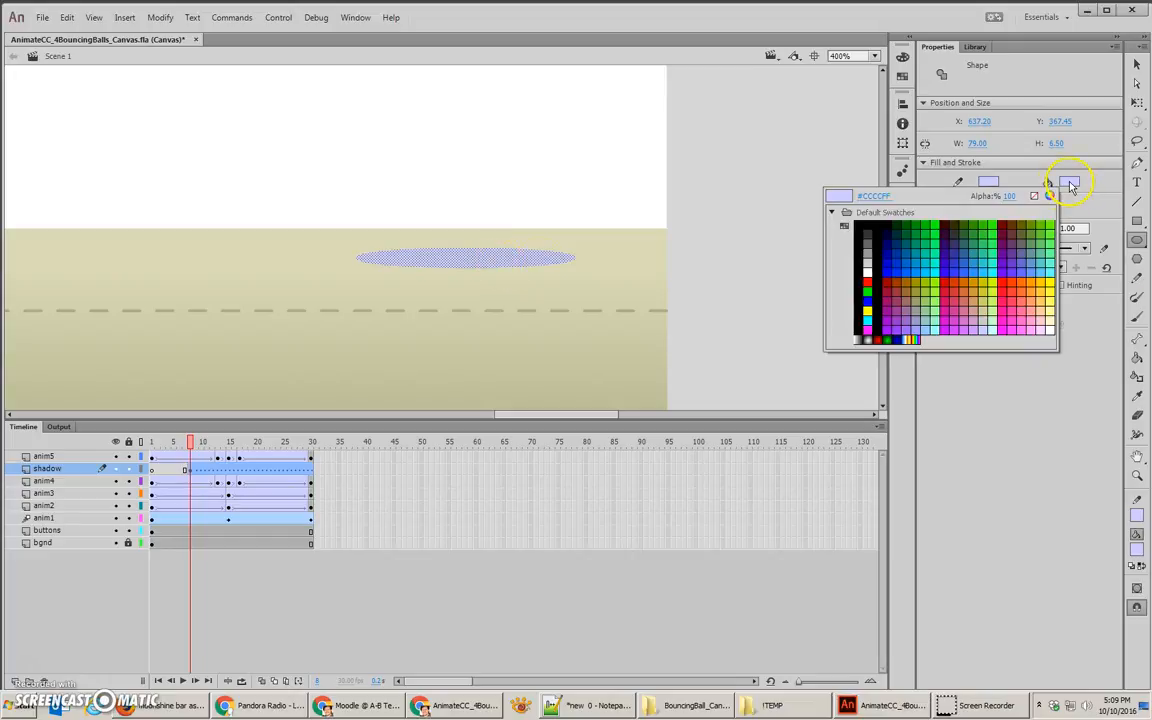
click(870, 226)
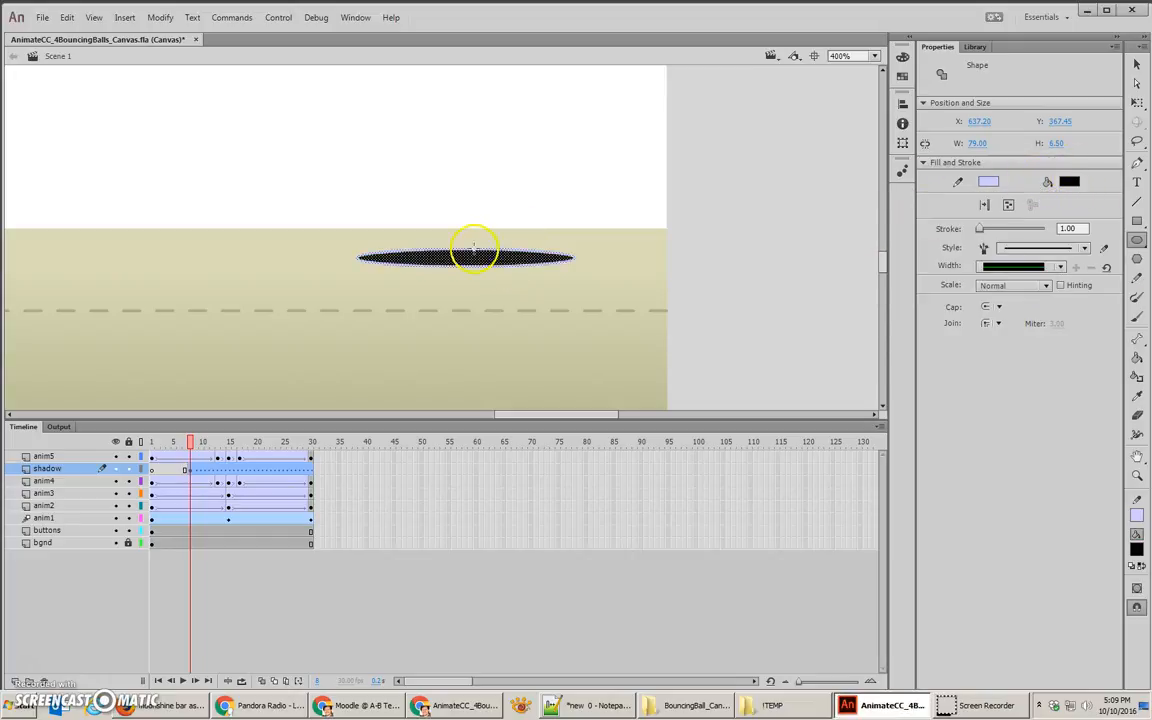
Step: Delete the light outline around the black oval, keeping only its fill
click(1136, 64)
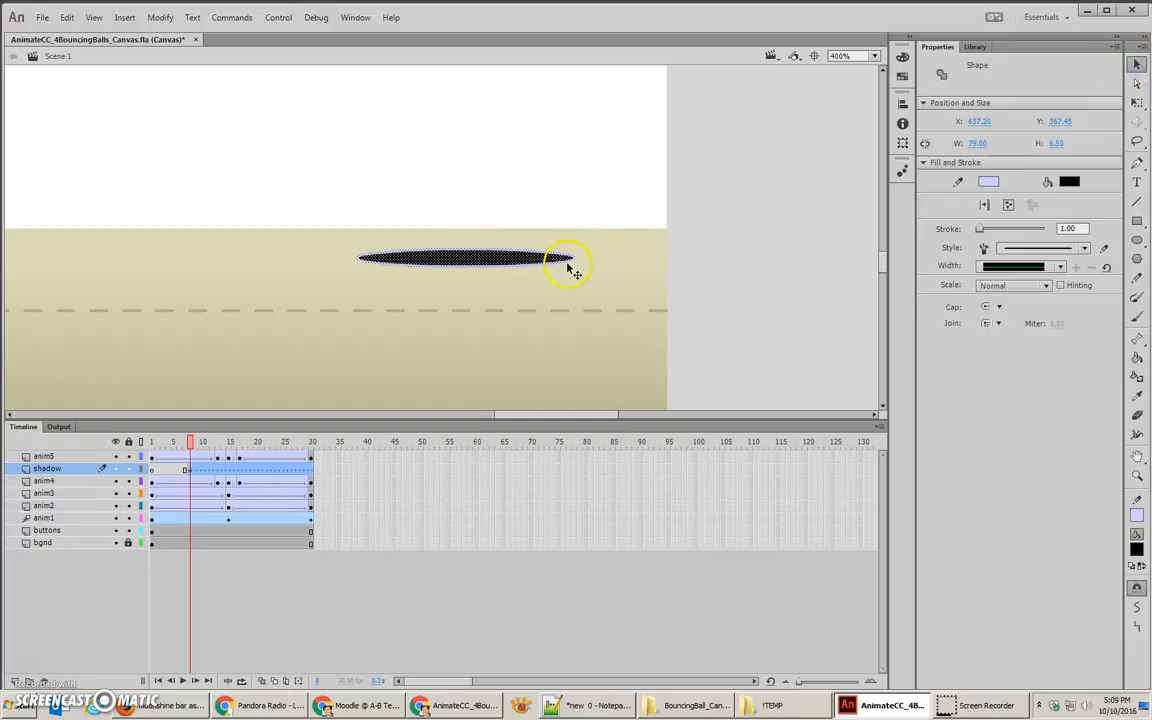
click(612, 258)
click(573, 261)
key(Delete)
Step: Convert the black oval to a Movie Clip symbol named shadow
click(537, 269)
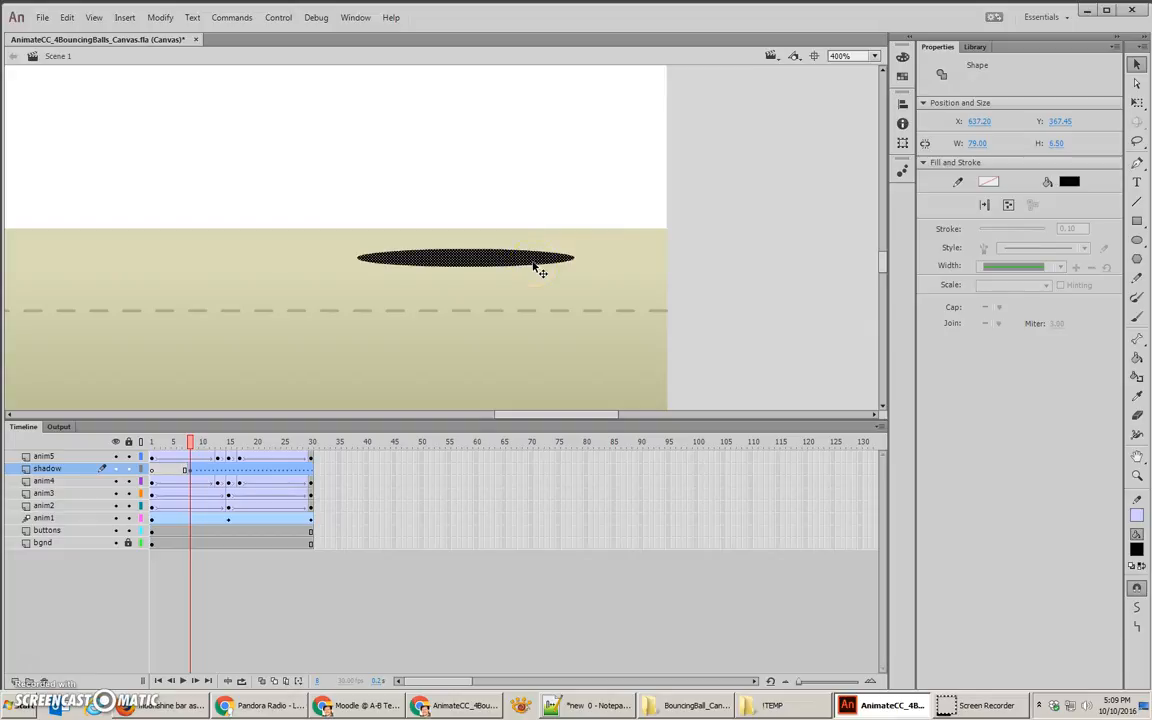
key(F8)
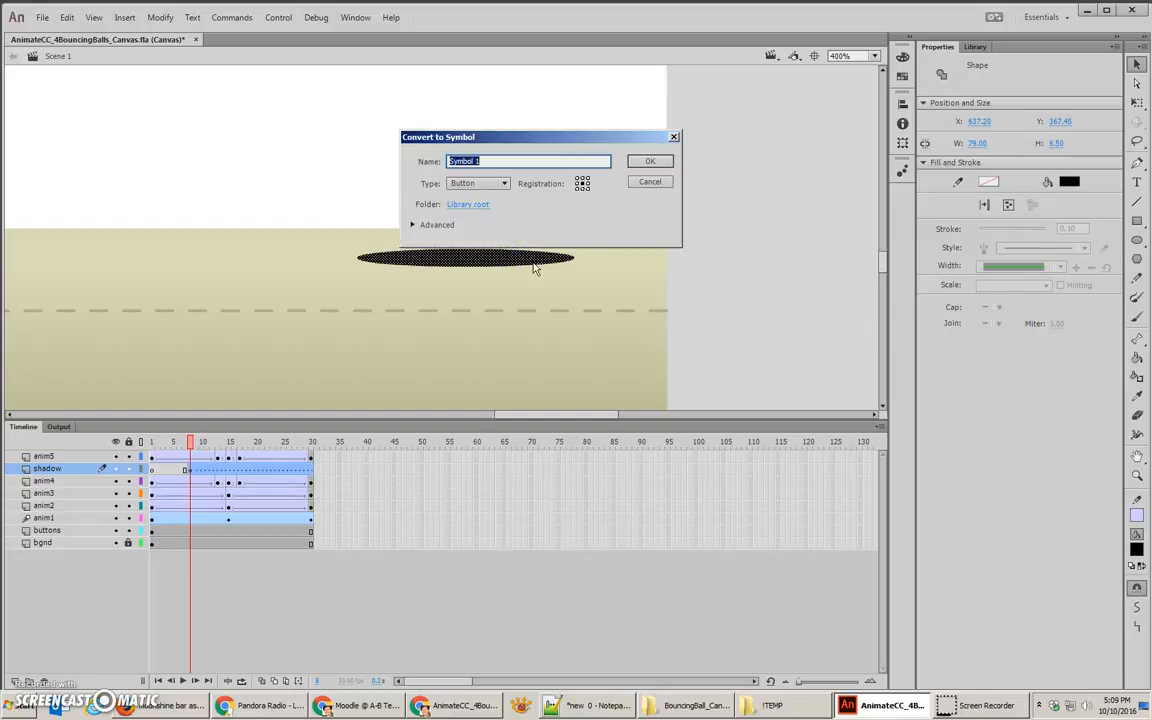
click(477, 184)
click(474, 196)
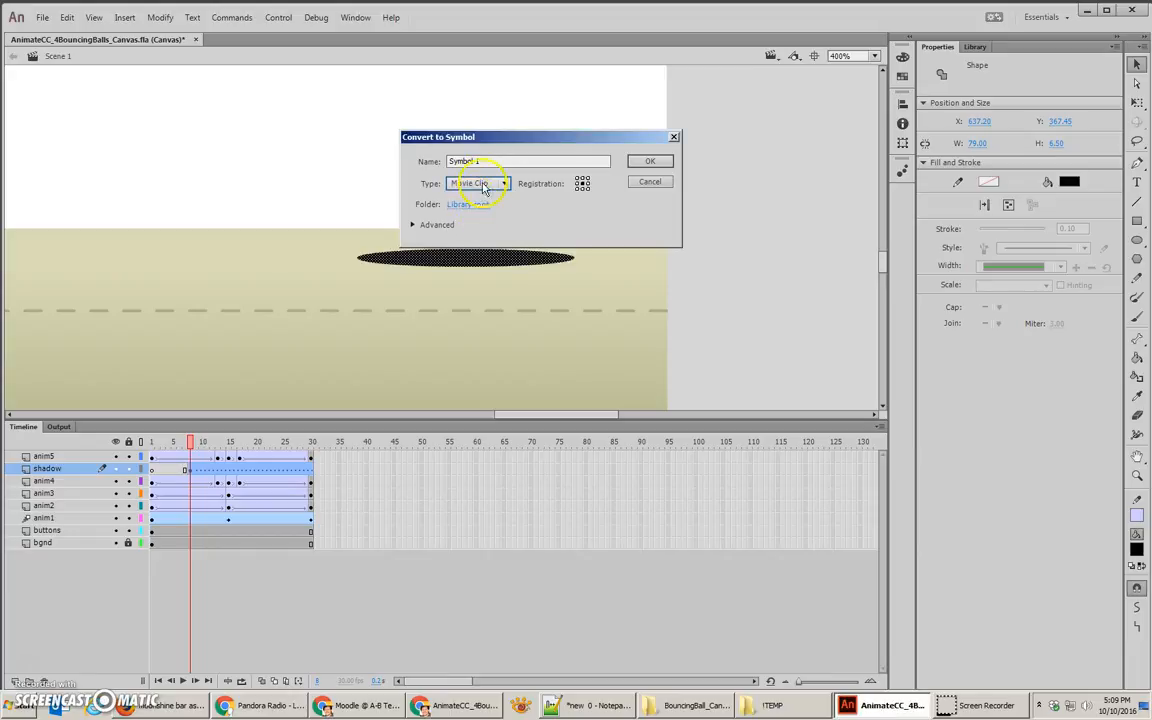
drag(491, 161, 406, 157)
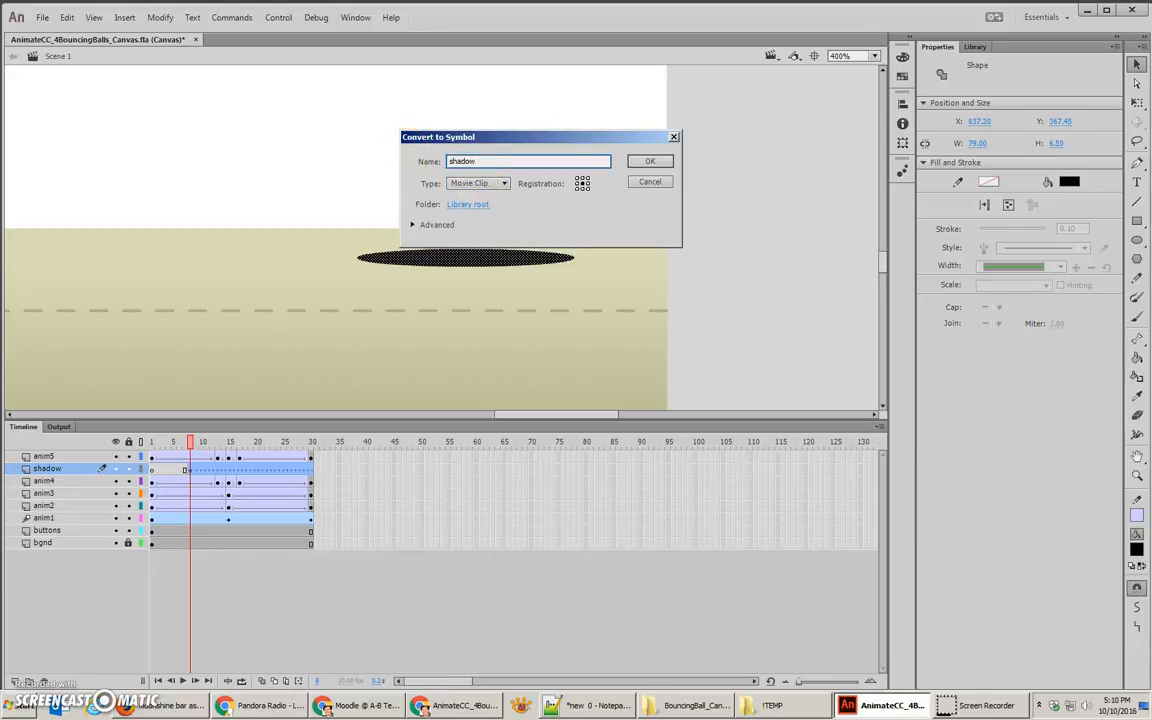
key(Return)
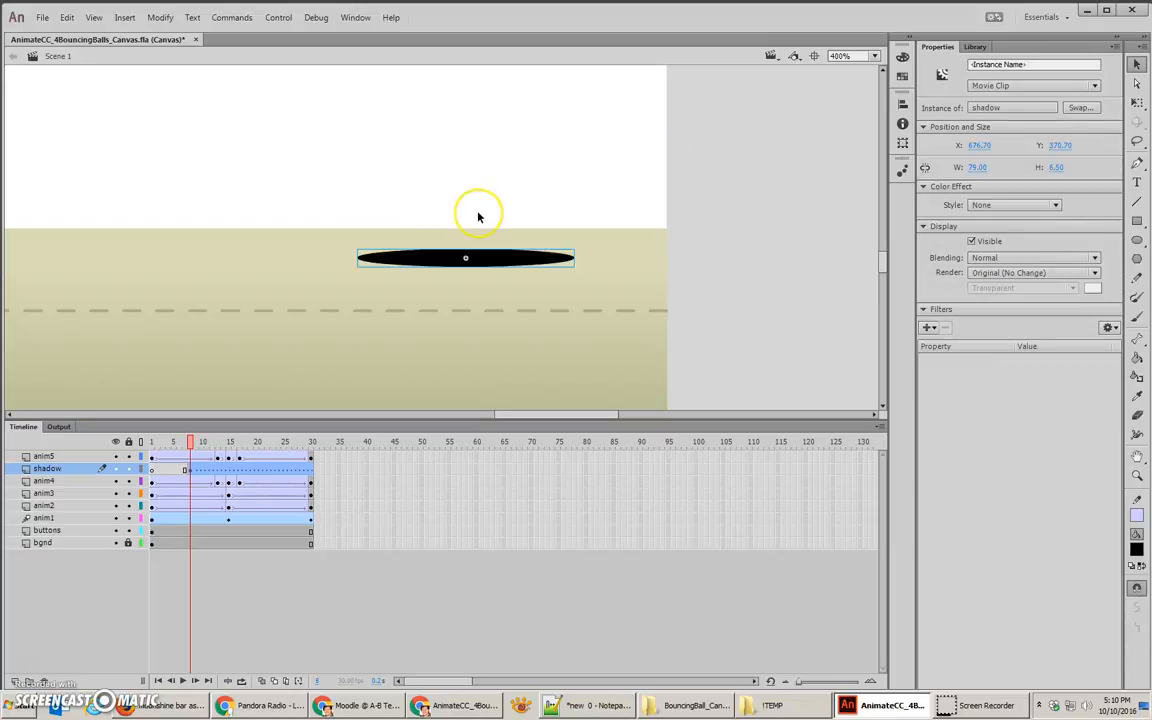
Step: On frame 8, move the shadow clip to about X 669, Y 396, beneath the spot where the fifth ball lands at frame 15
key(ctrl+1)
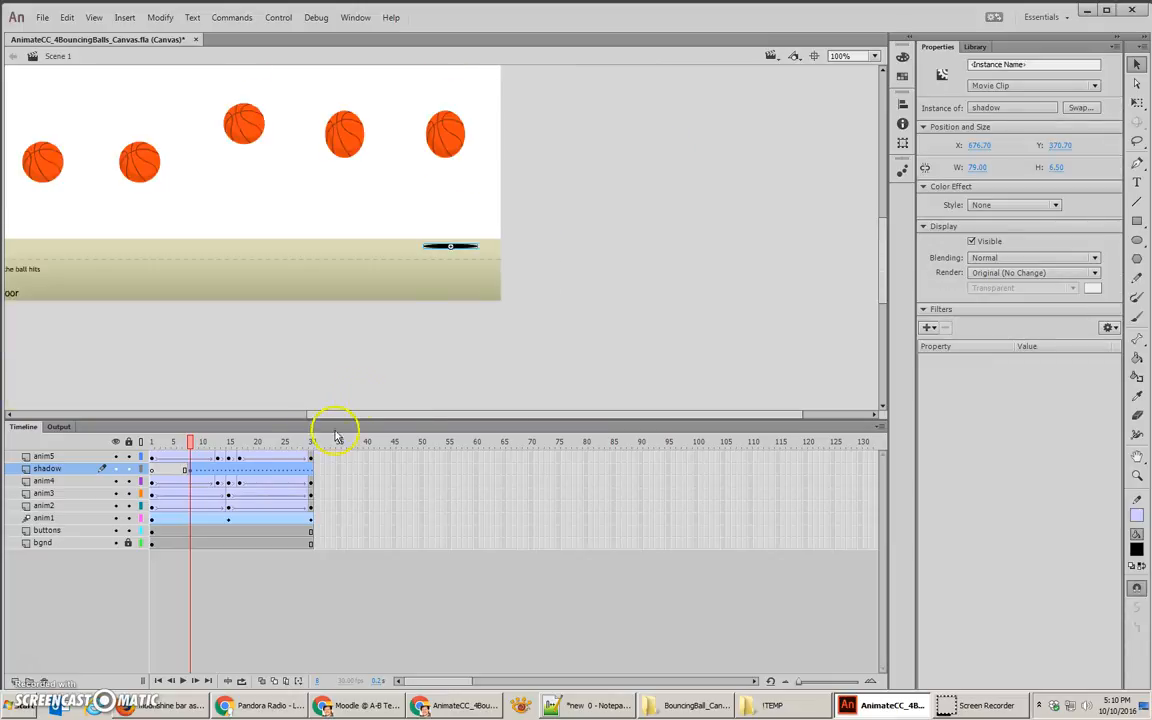
drag(201, 441, 229, 441)
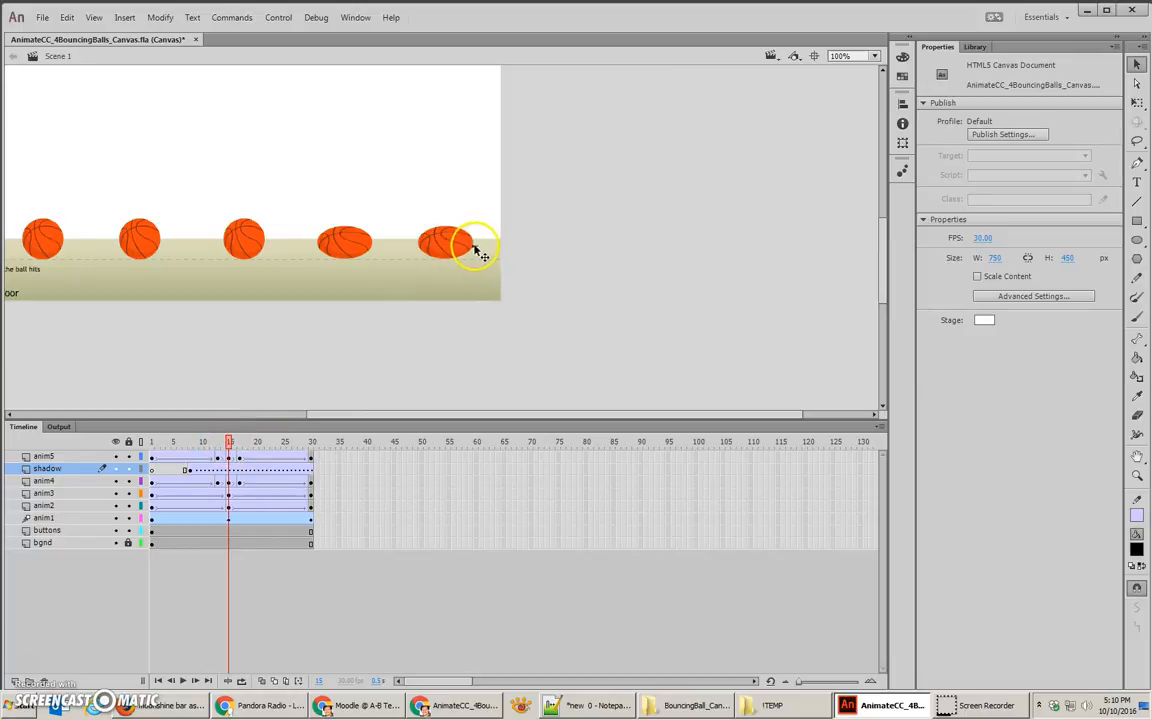
click(468, 252)
click(190, 470)
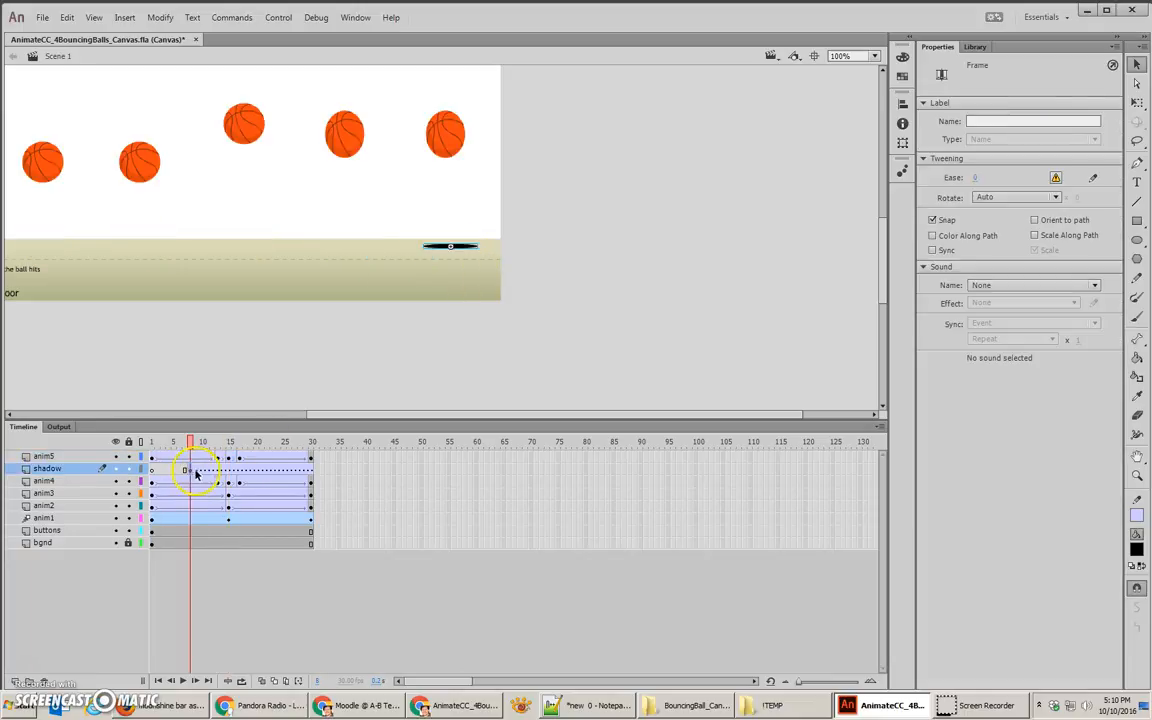
click(463, 266)
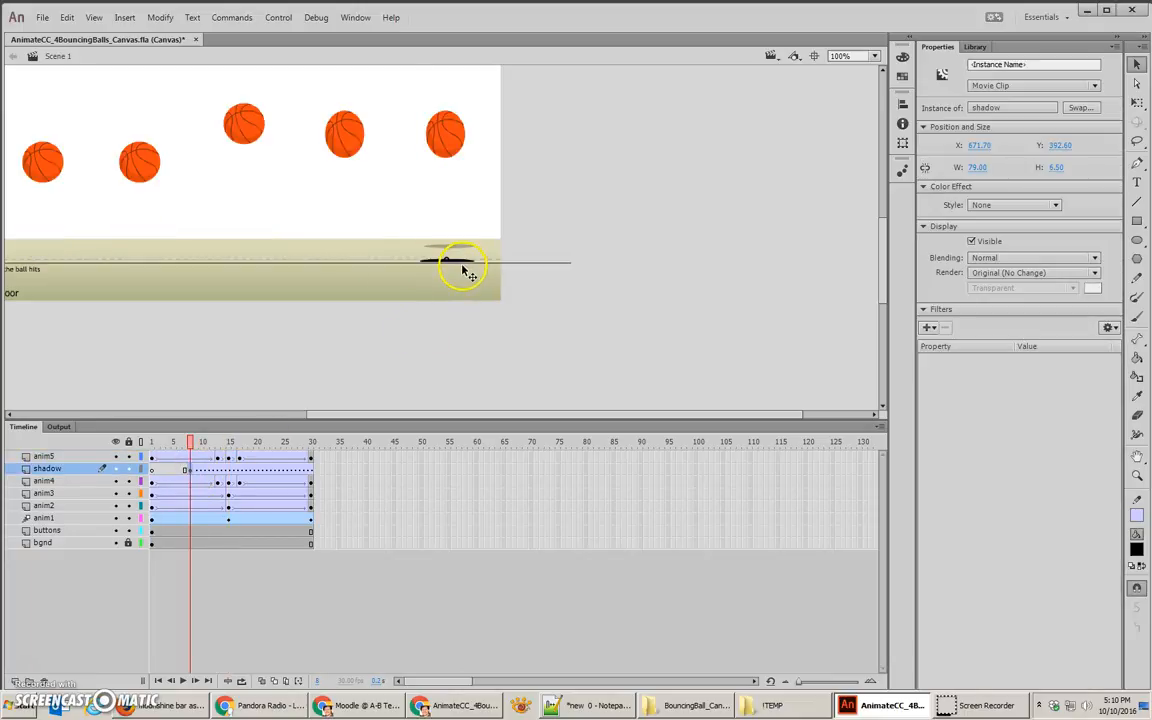
click(222, 442)
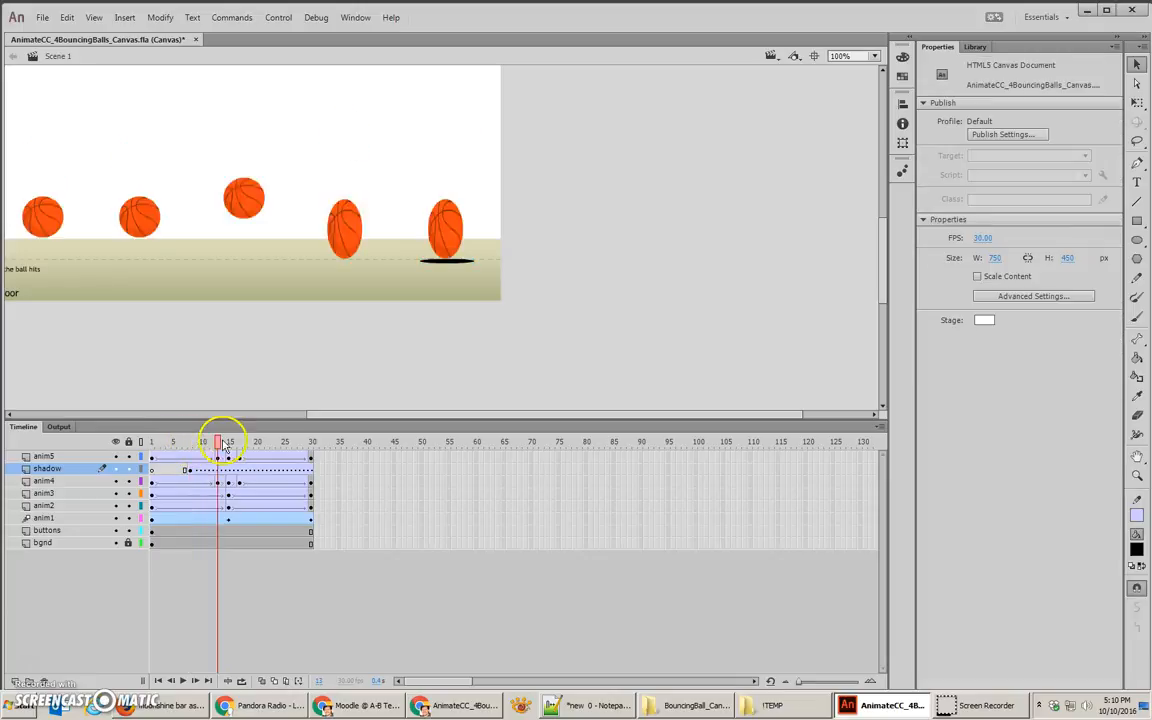
click(228, 442)
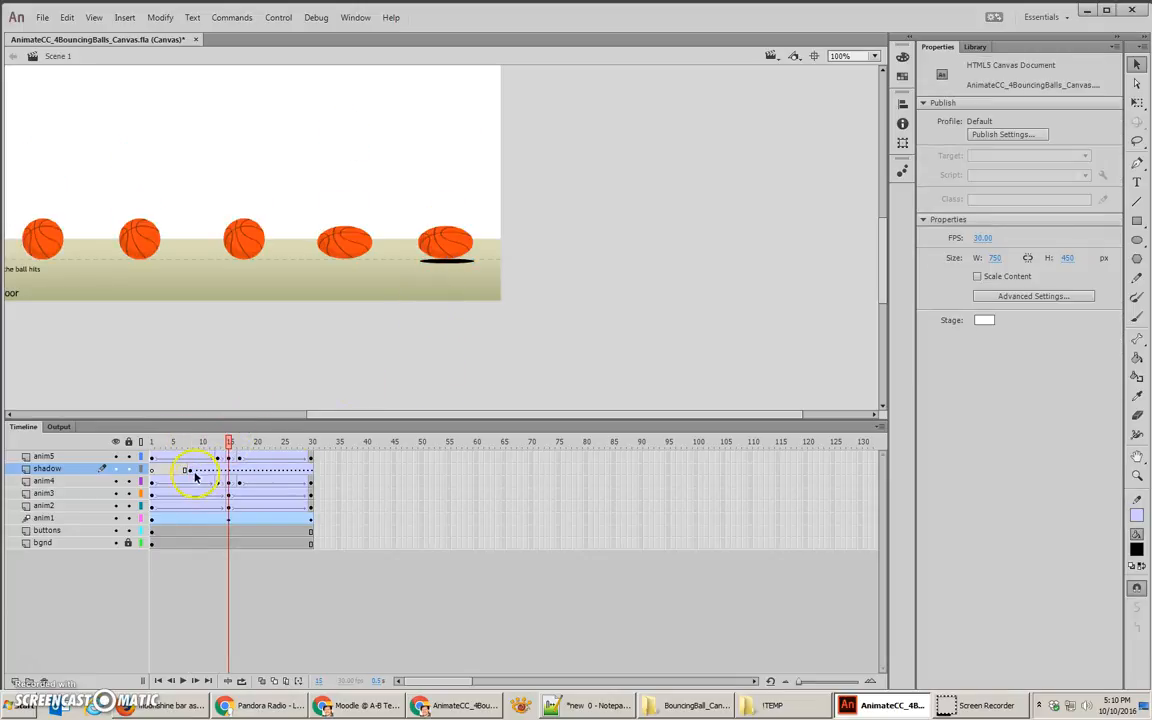
Step: Add a 17 px Blur filter of Medium quality to the shadow clip on frame 8
click(190, 471)
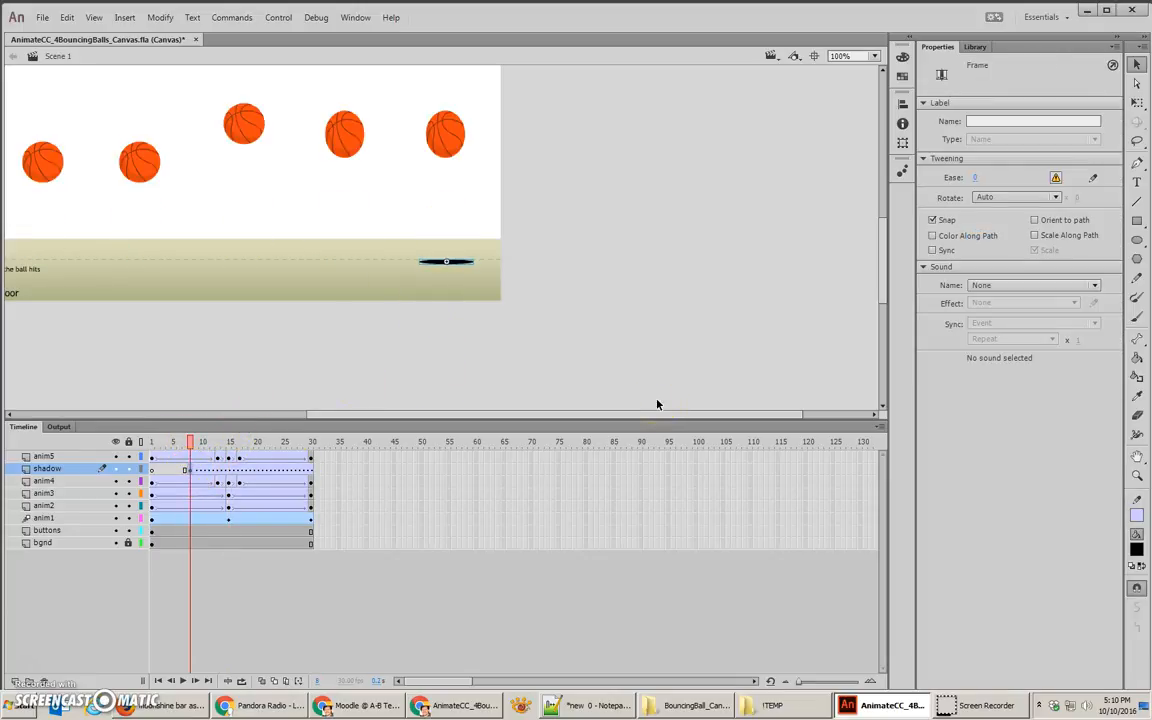
click(442, 263)
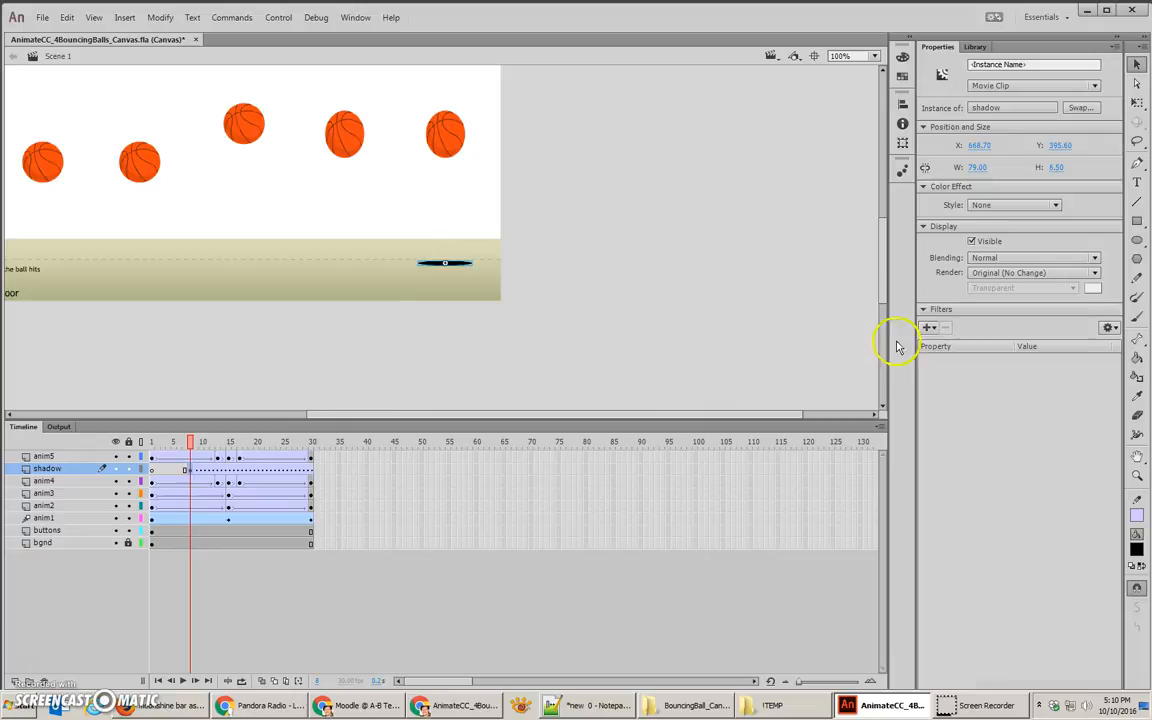
click(928, 327)
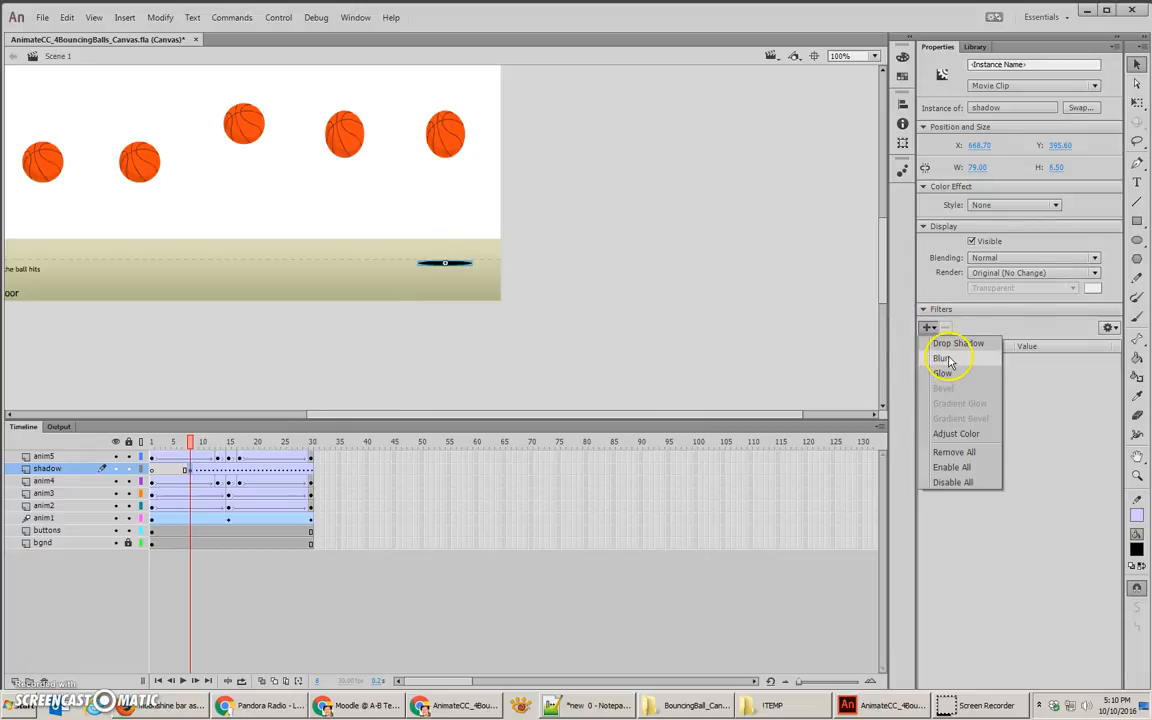
click(944, 359)
drag(1021, 372, 1028, 371)
click(1058, 400)
click(1040, 437)
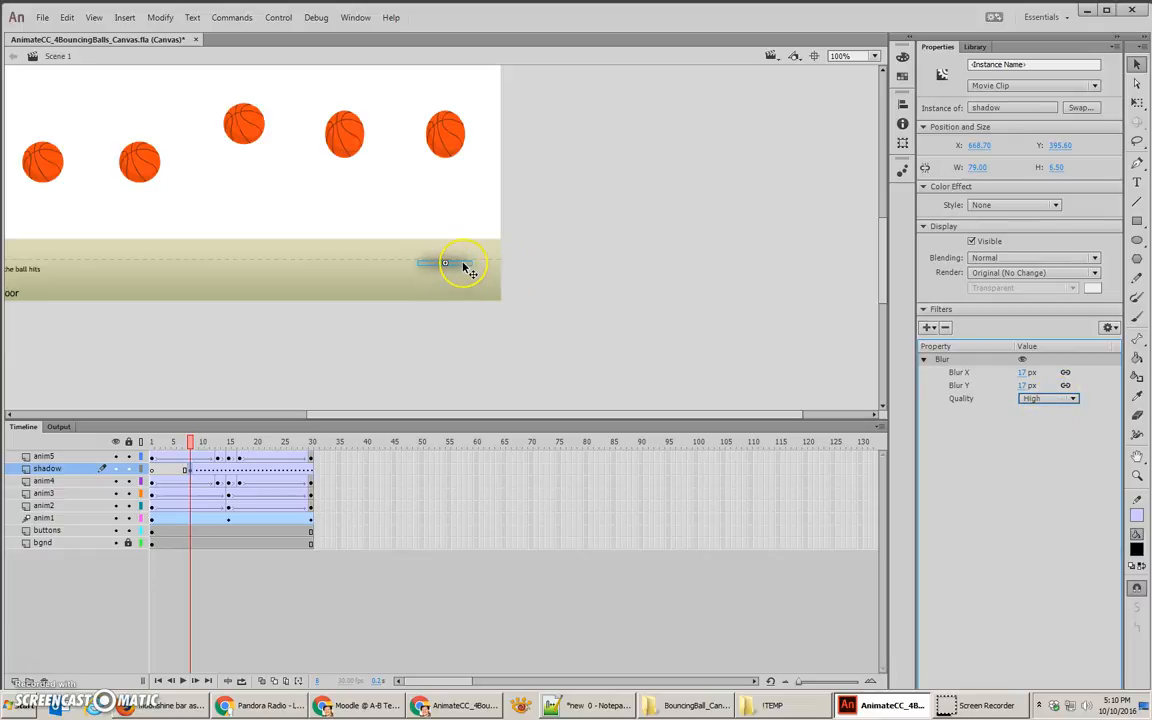
key(ctrl+=)
click(1035, 399)
click(1040, 423)
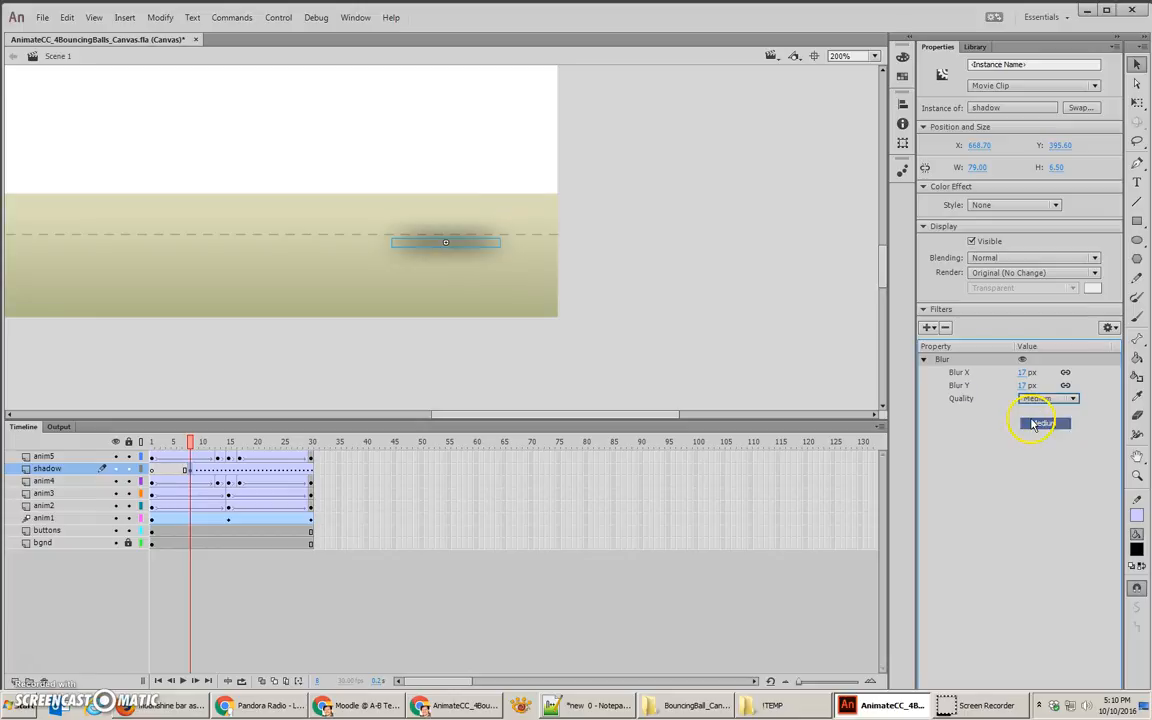
Step: Duplicate the shadow layer's frame 8 keyframe at frame 22
click(190, 472)
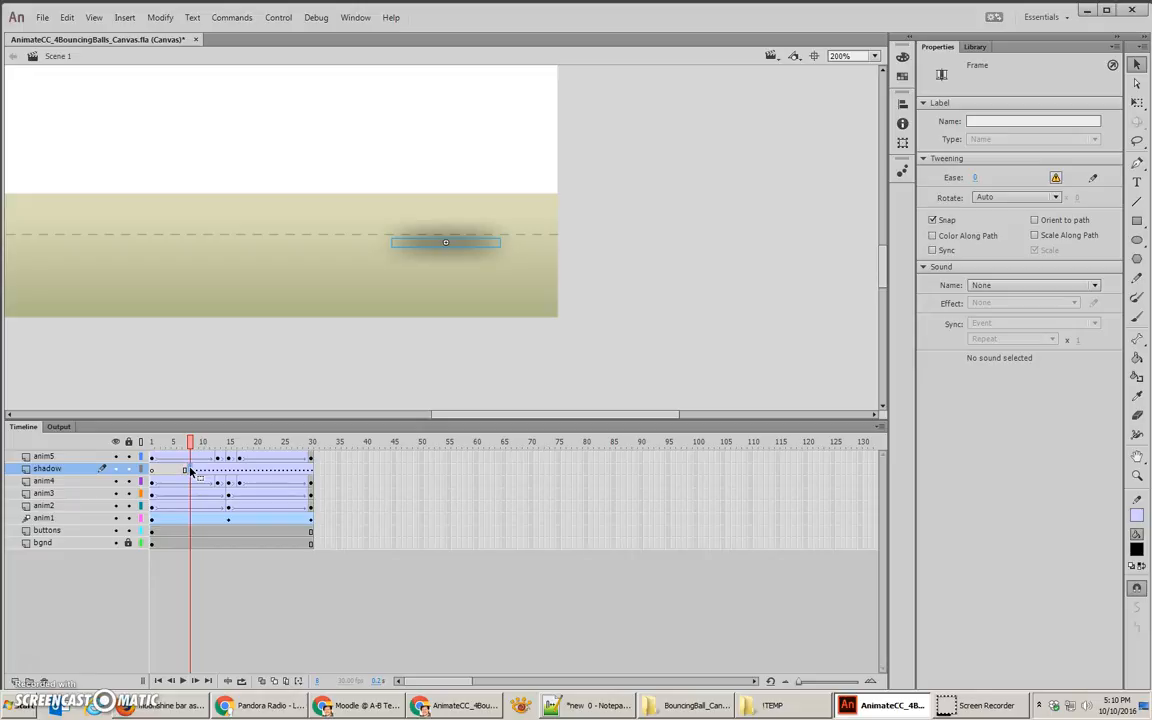
click(437, 249)
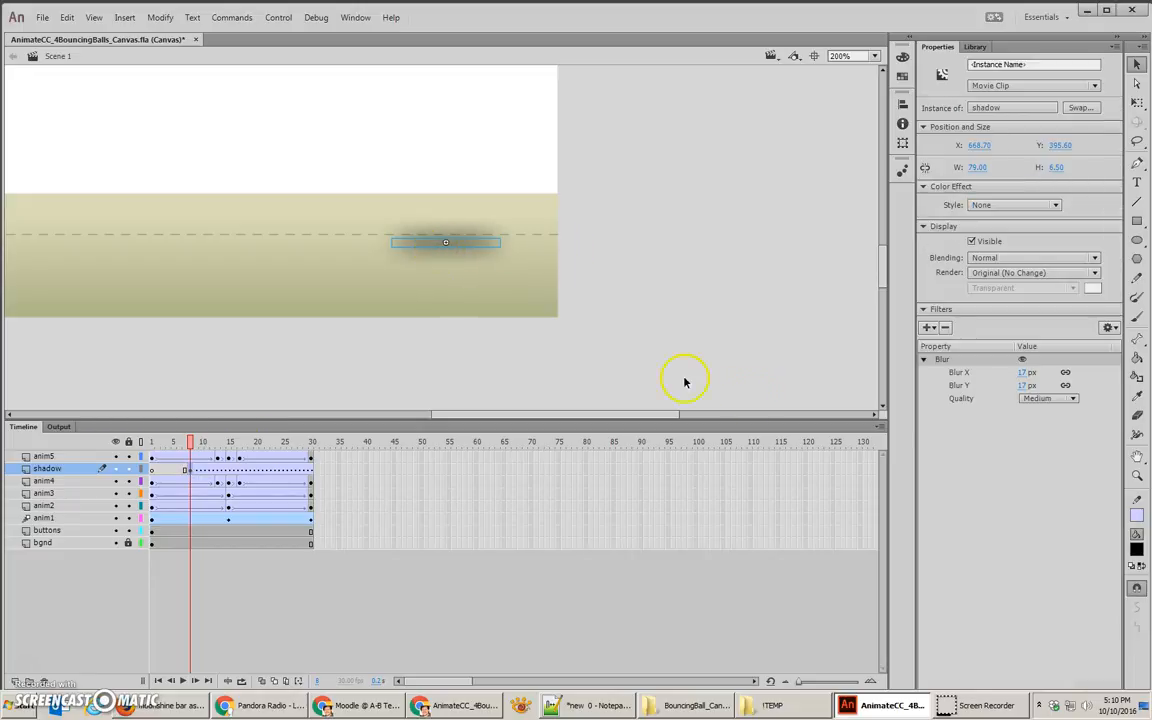
click(190, 472)
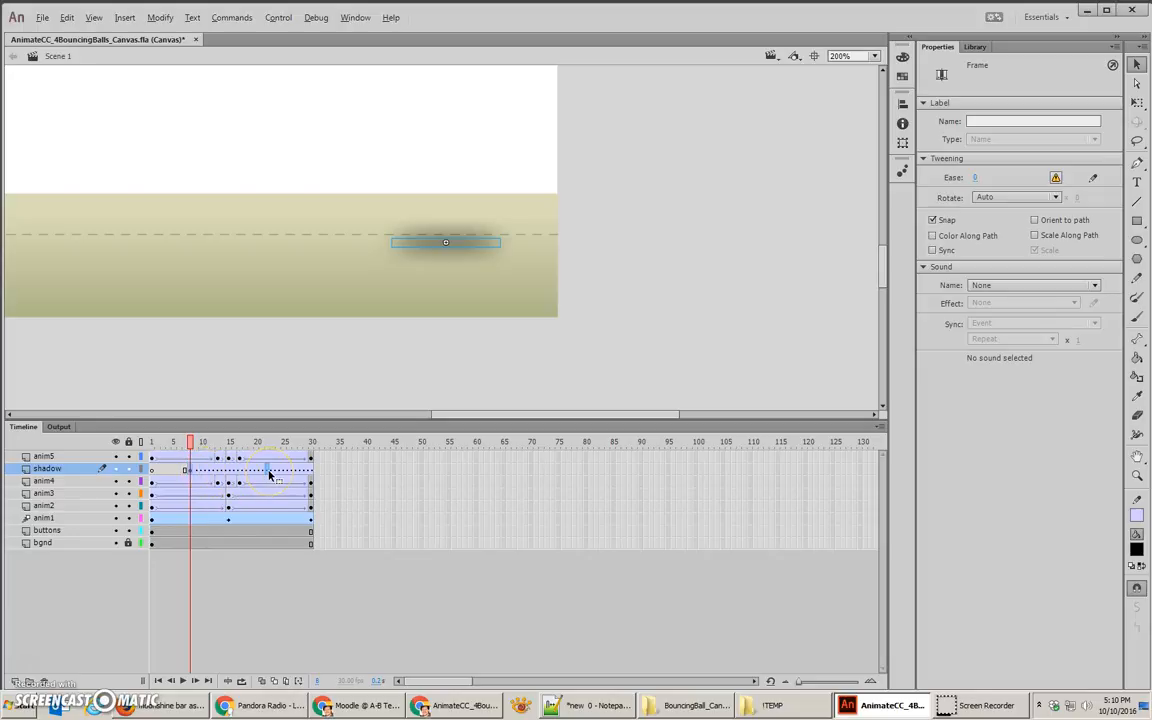
key(F6)
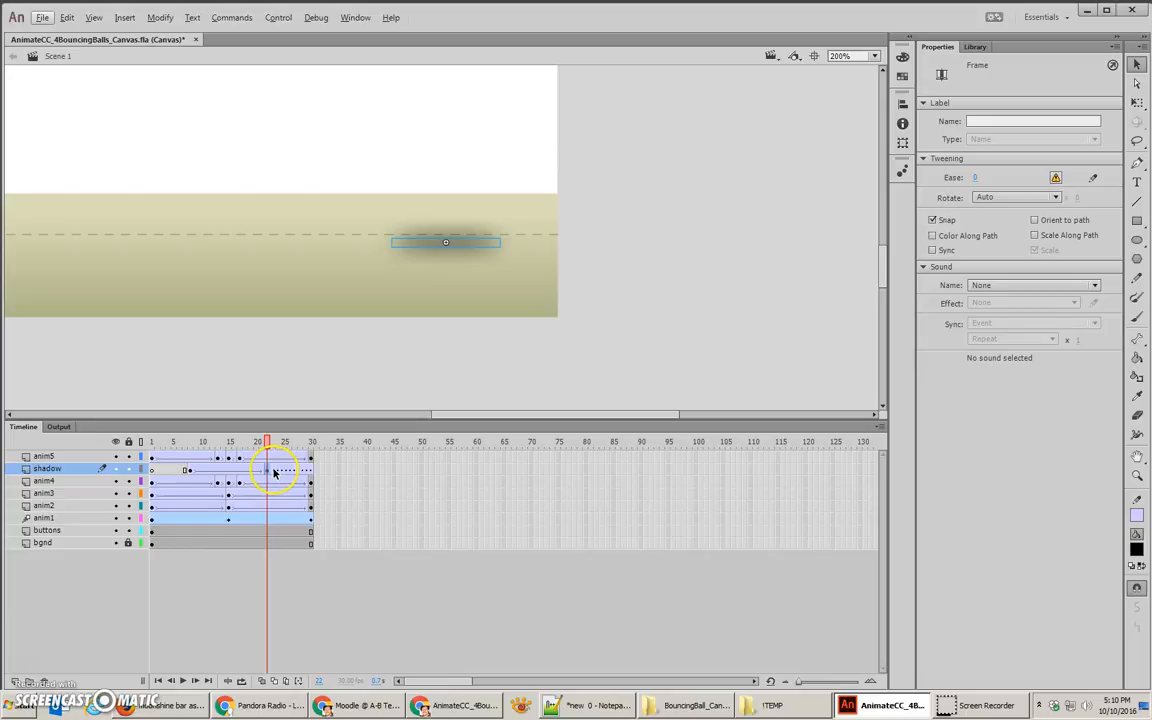
Step: Insert a blank keyframe at frame 23 of the shadow layer and remove the tween from the frames that follow it
click(275, 472)
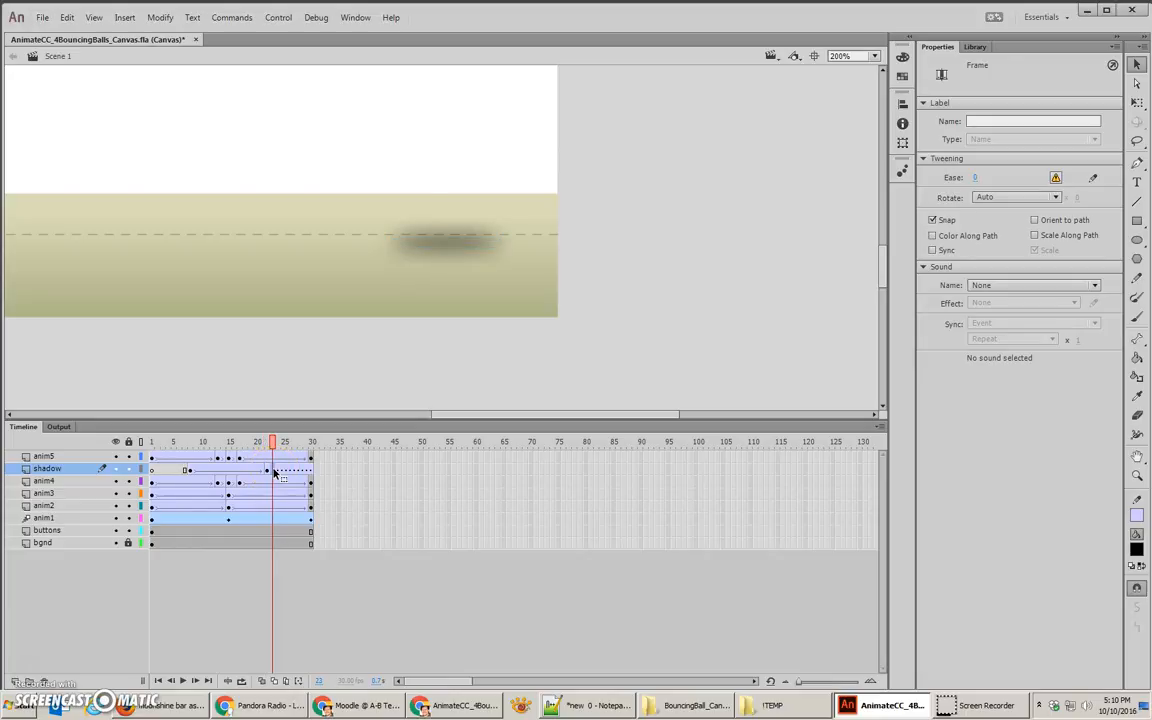
right_click(275, 472)
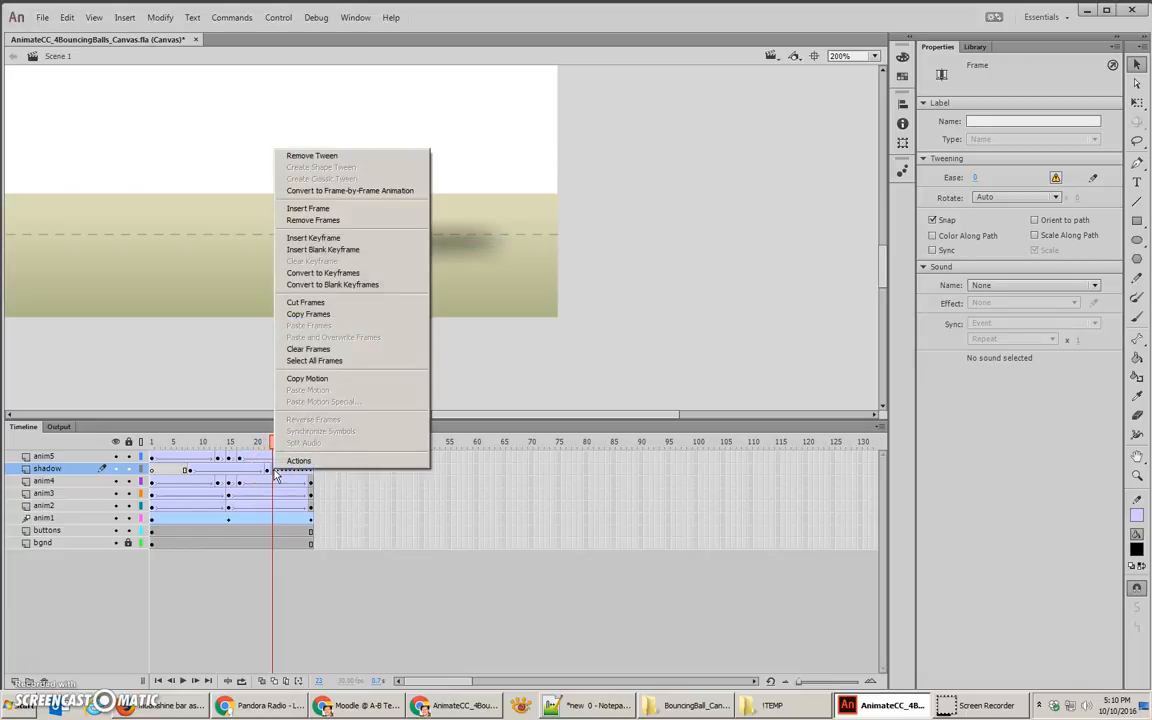
click(322, 252)
click(288, 470)
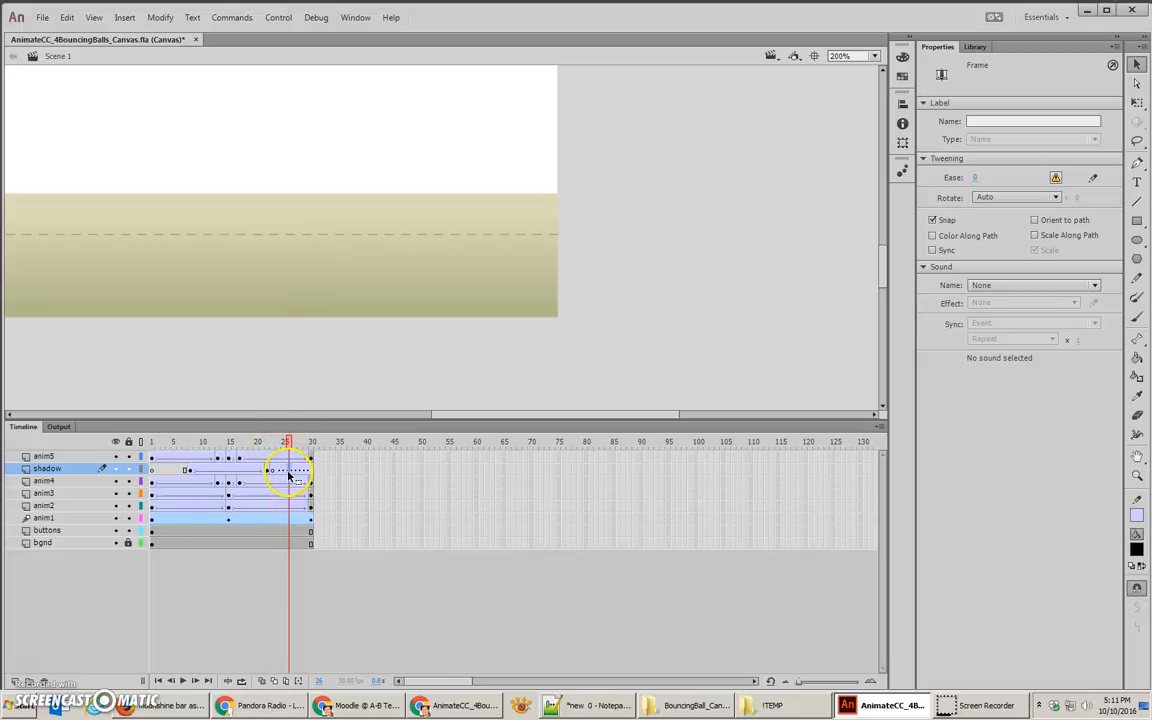
right_click(289, 470)
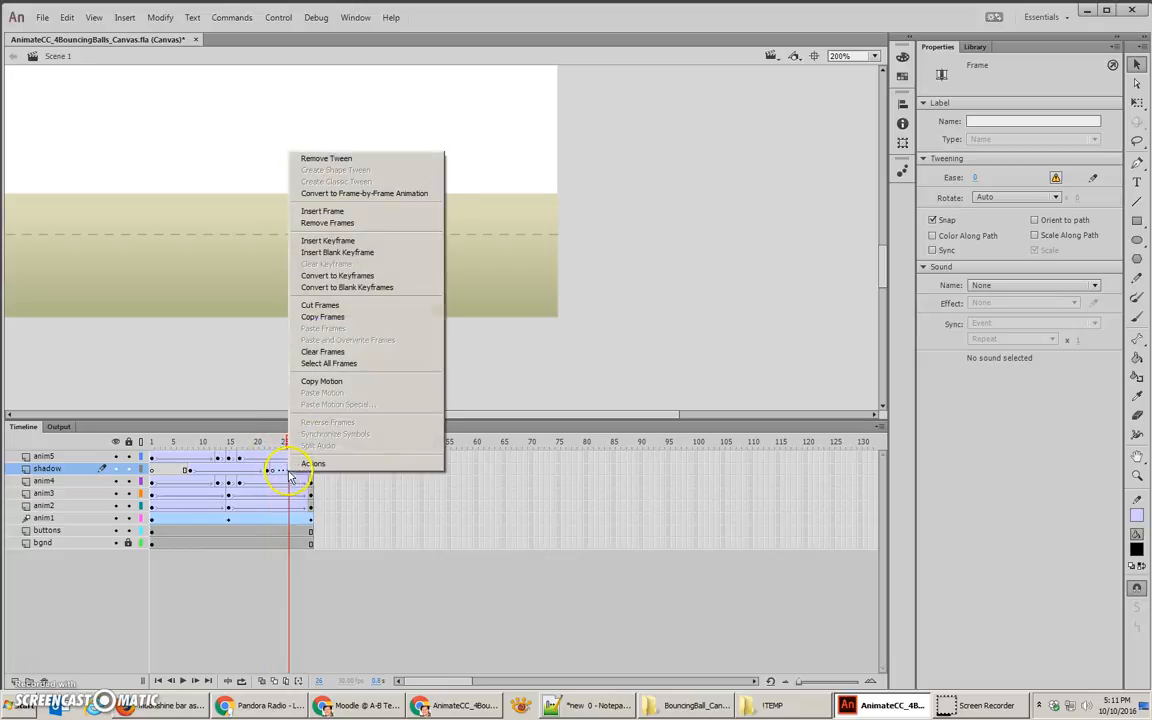
click(340, 158)
Step: Insert a keyframe at frame 15 of the shadow layer and raise its shadow to the dashed floor line under the ball
drag(290, 442, 230, 476)
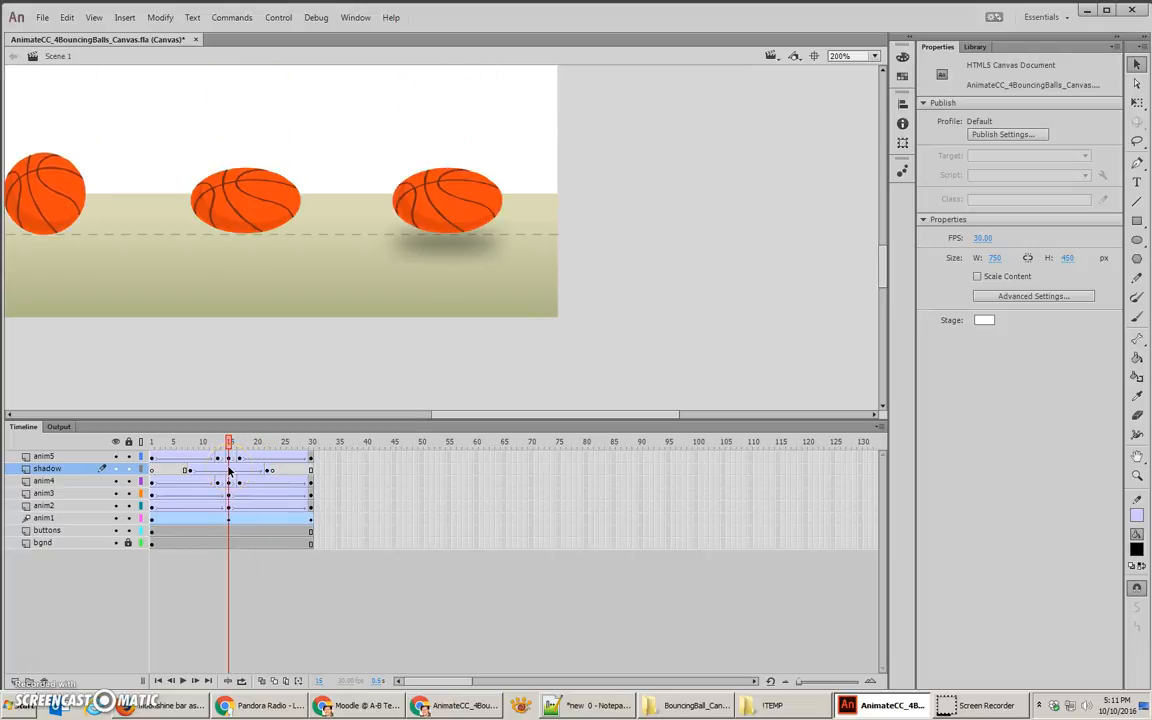
right_click(225, 472)
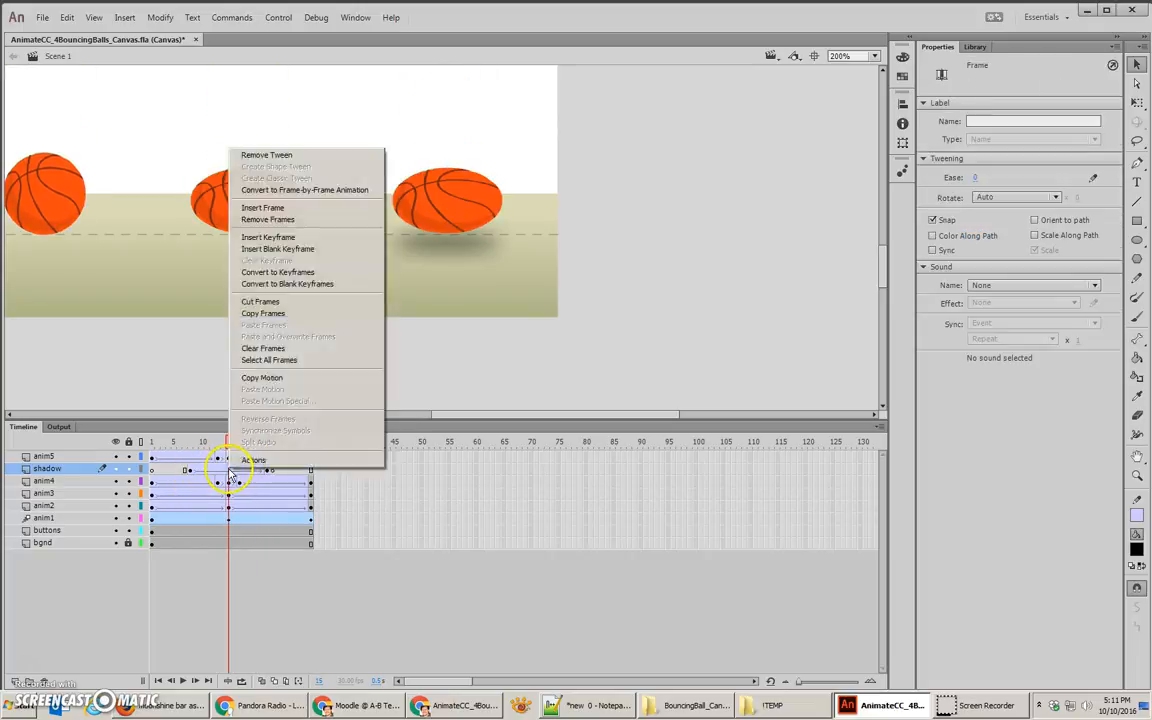
click(268, 239)
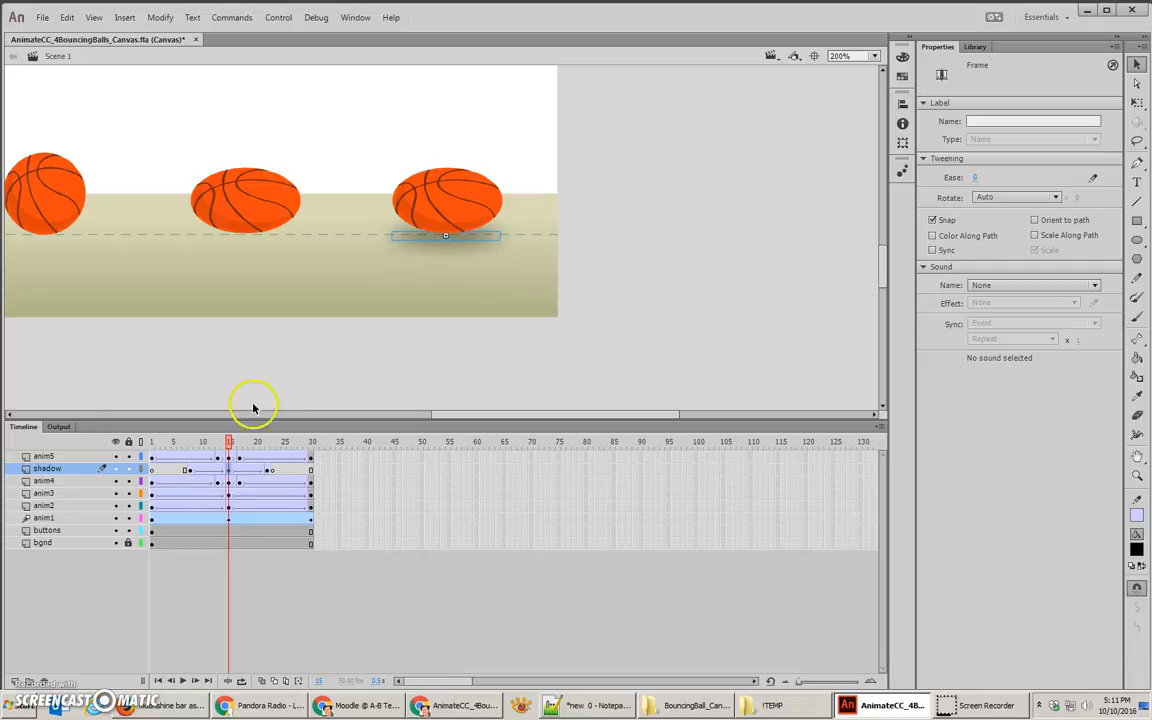
Step: On frame 8 of the shadow layer, set the shadow clip's blur to 25 px and its alpha to 0%
click(191, 475)
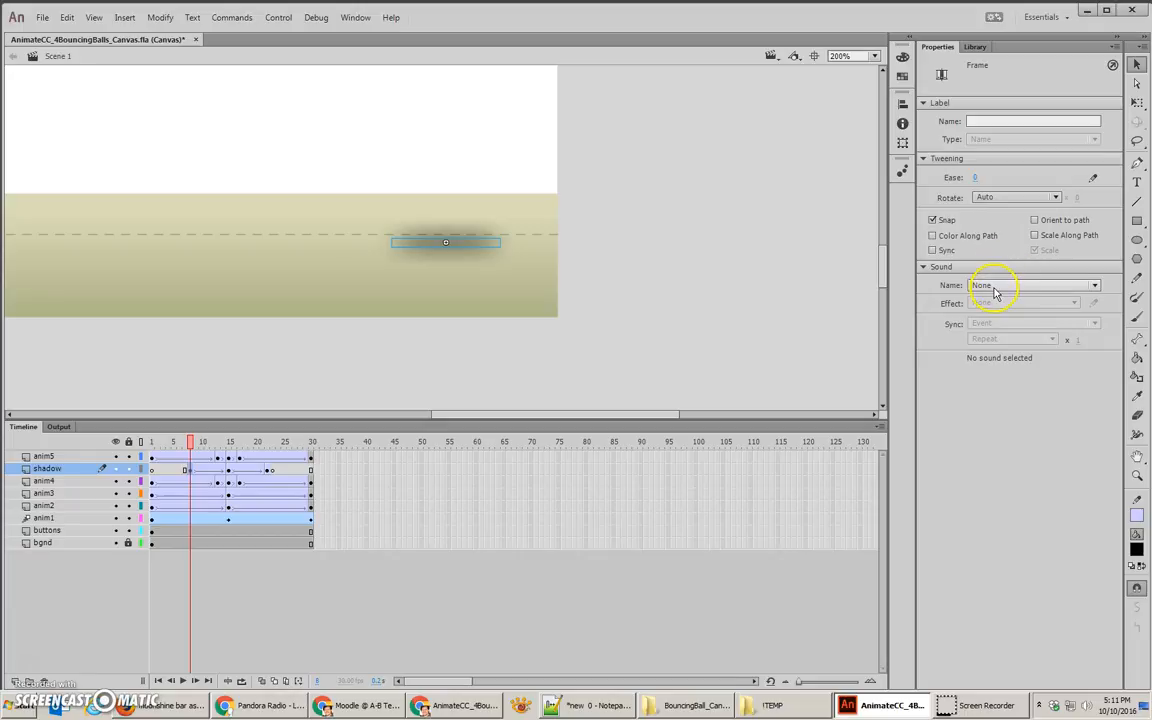
click(430, 247)
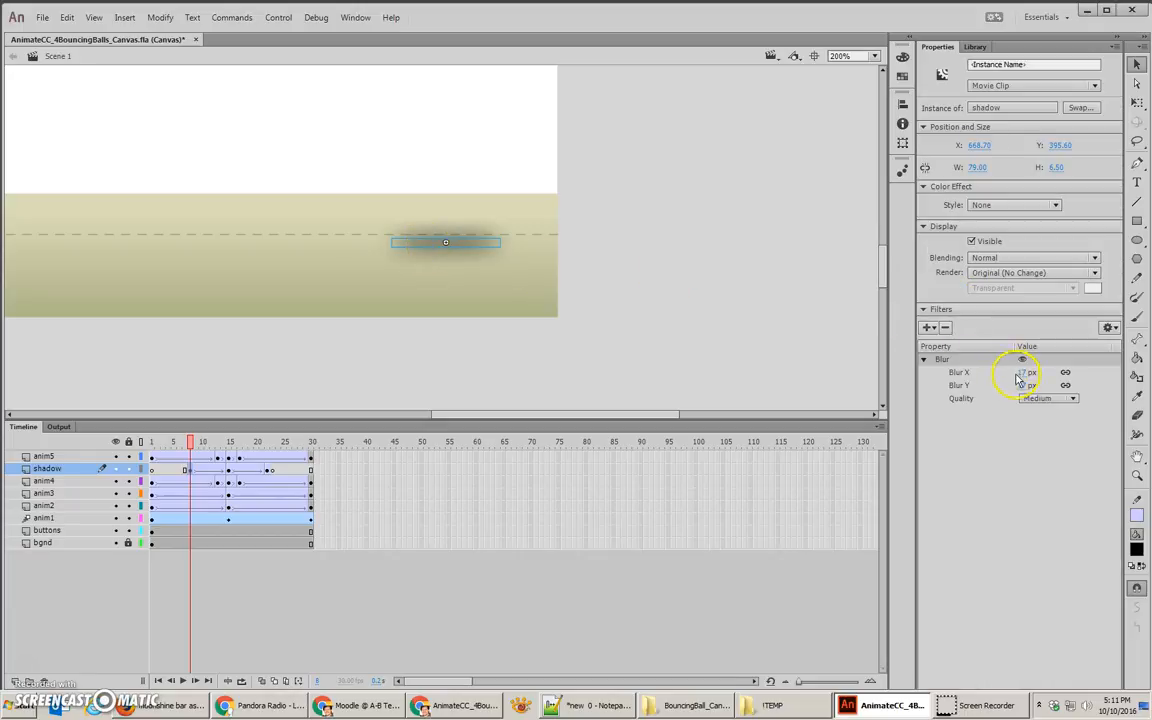
mouse_move(1021, 375)
mouse_down()
mouse_move(1036, 366)
mouse_move(1032, 380)
mouse_move(1021, 373)
mouse_up()
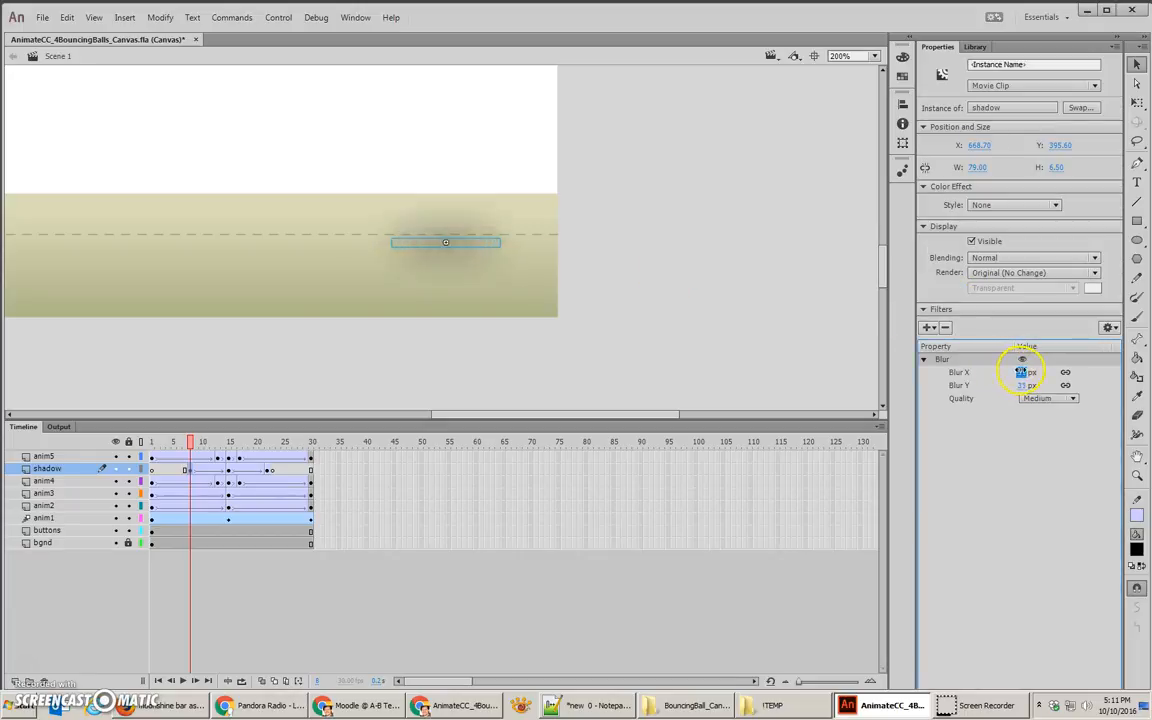
click(1005, 205)
click(1004, 281)
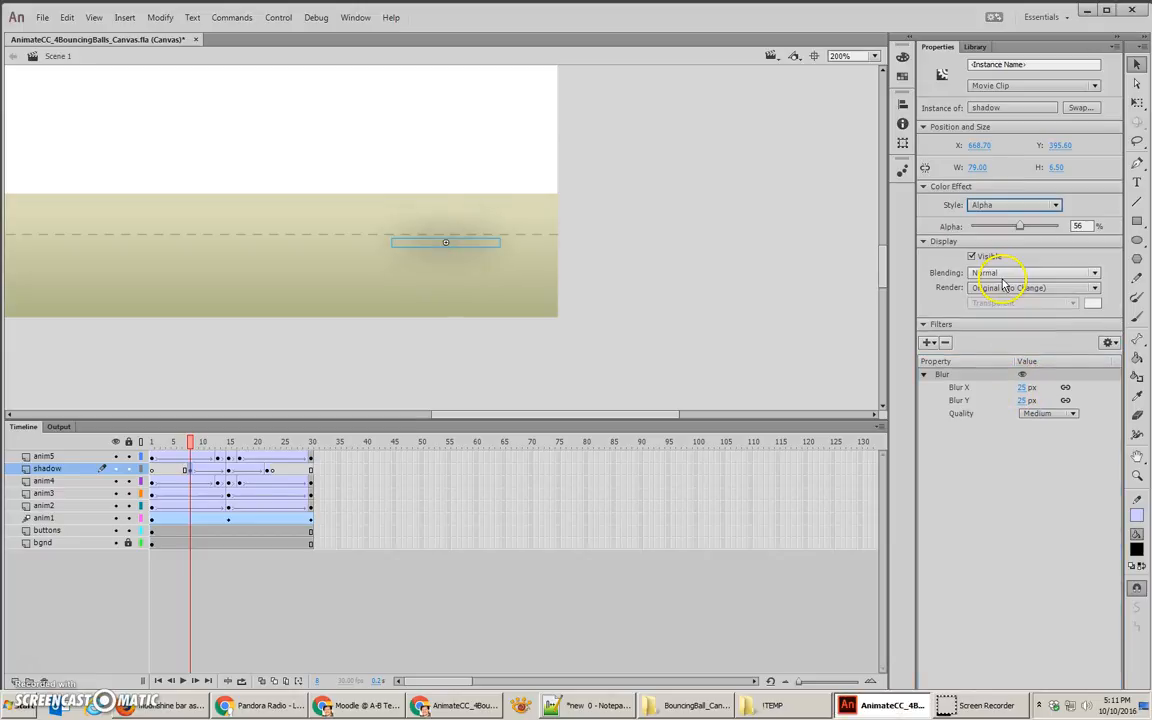
drag(1021, 226, 957, 226)
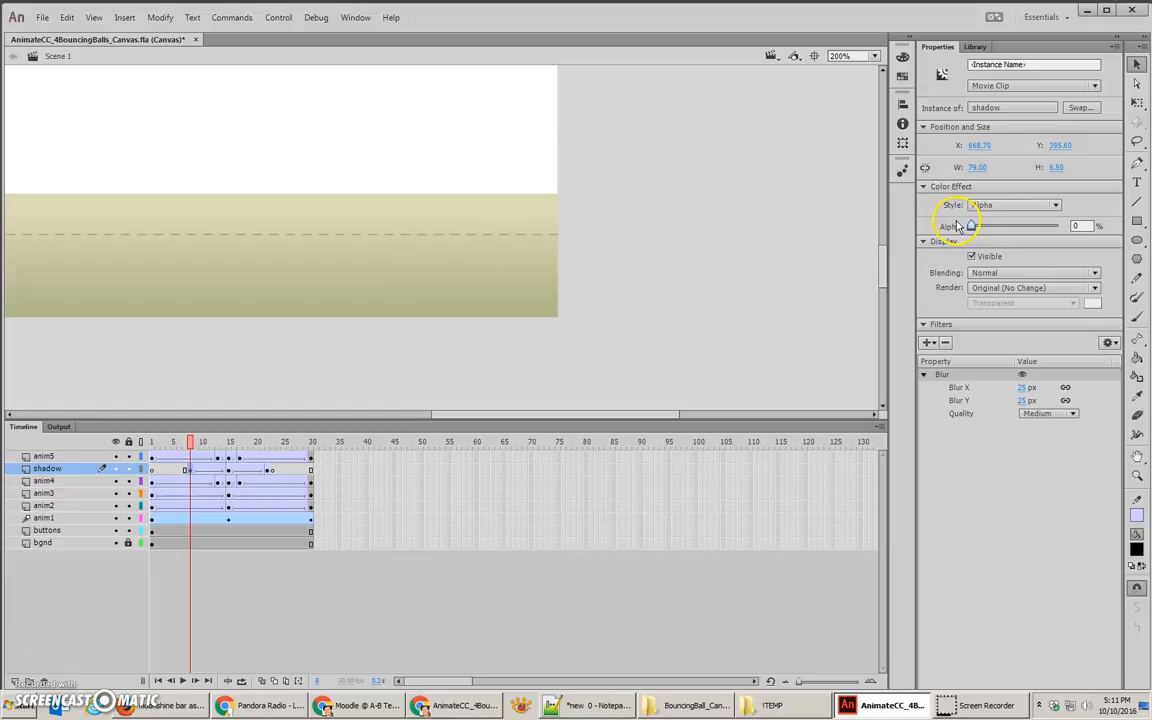
mouse_move(190, 442)
mouse_down()
mouse_move(278, 447)
mouse_move(190, 443)
mouse_up()
click(188, 471)
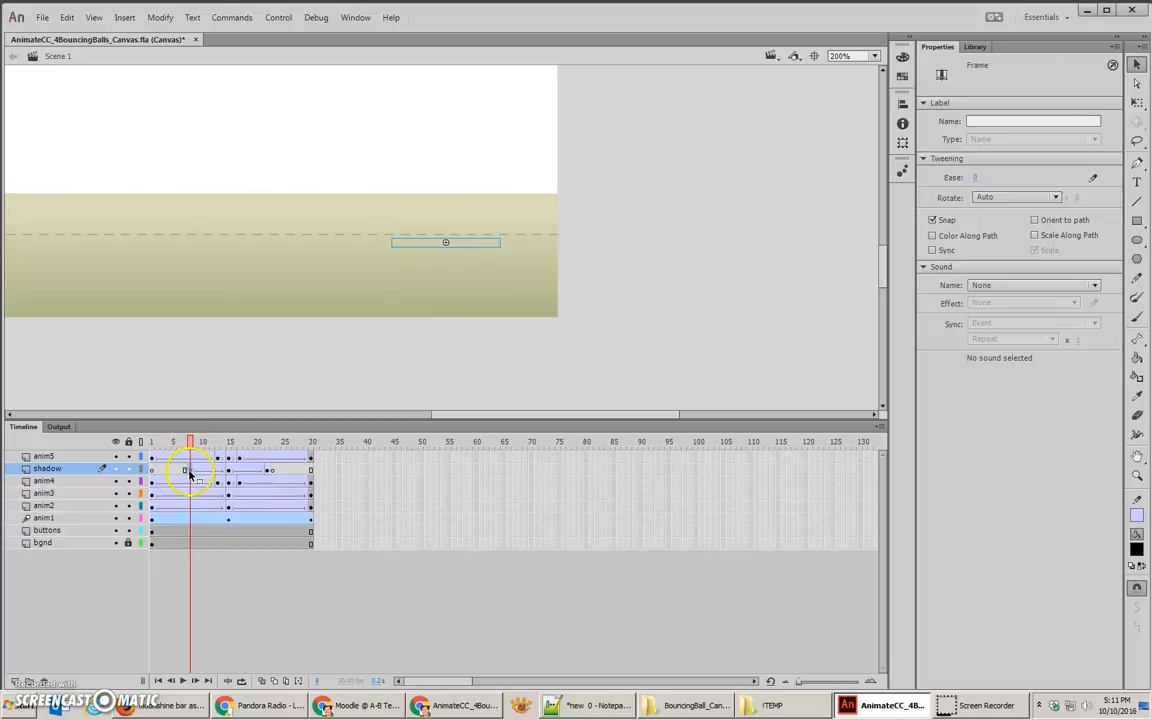
click(271, 475)
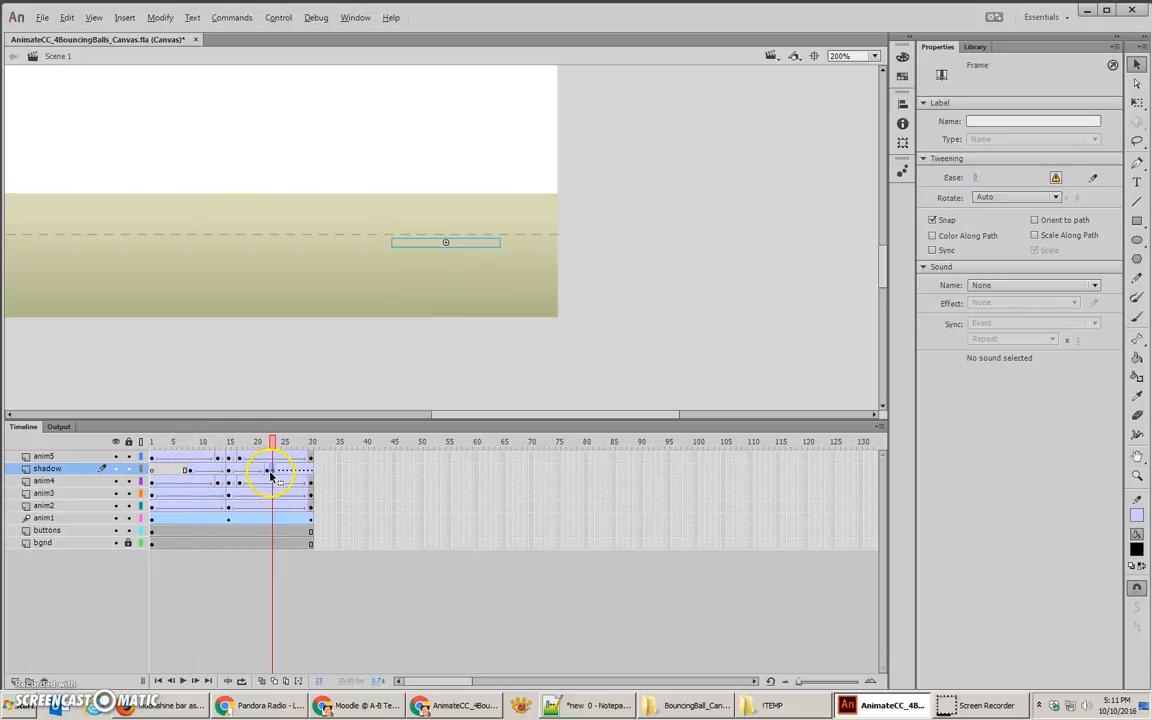
key(ctrl+z)
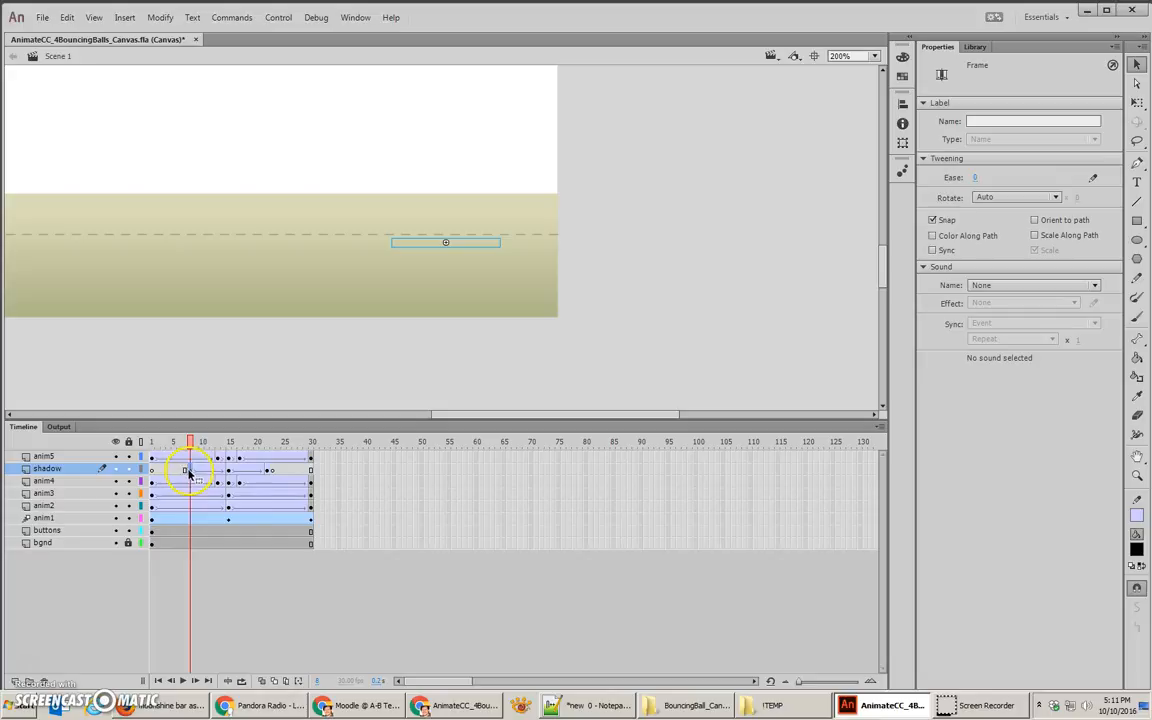
Step: Duplicate the shadow layer's frame 8 keyframe over frame 22, scrub the fade, and test the movie in the browser
click(267, 475)
drag(267, 445, 233, 445)
key(ctrl+Return)
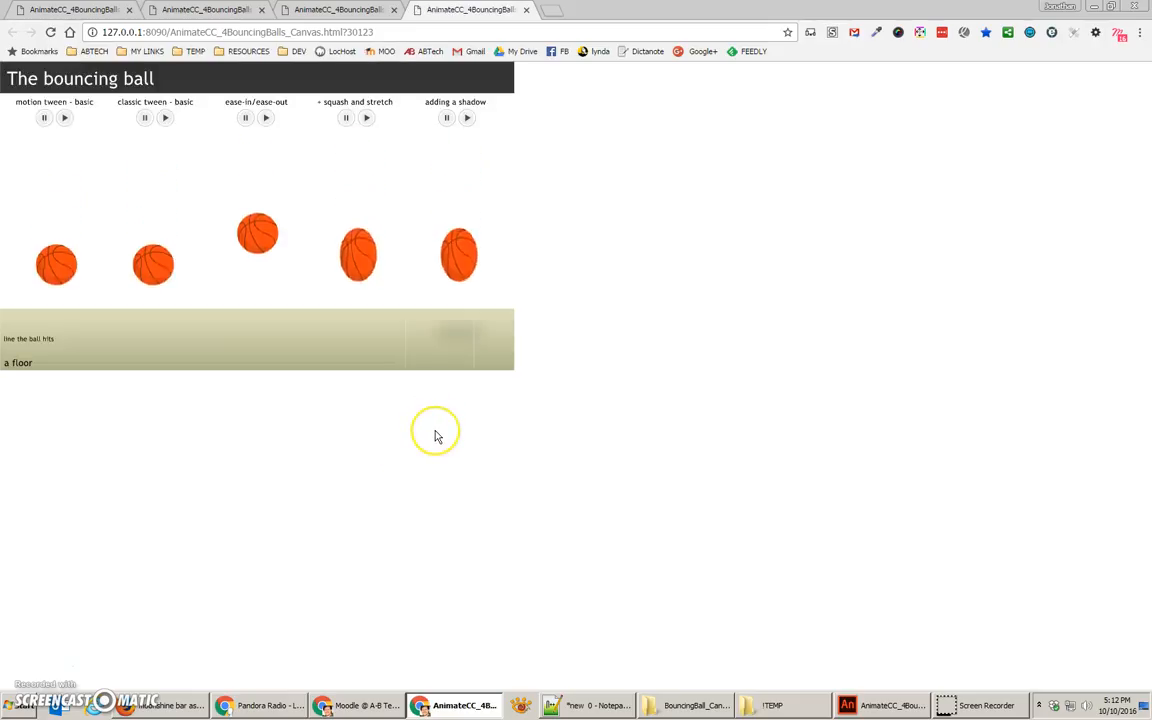